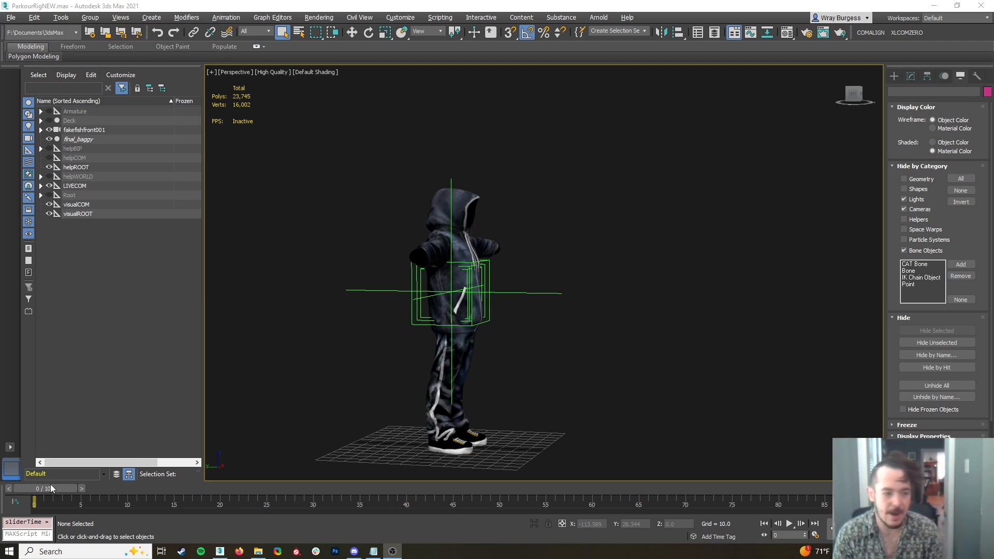
Unhide the bone objects, select the biped's right upper arm and turn on Auto Key
middle_click_drag(615, 348, 617, 334)
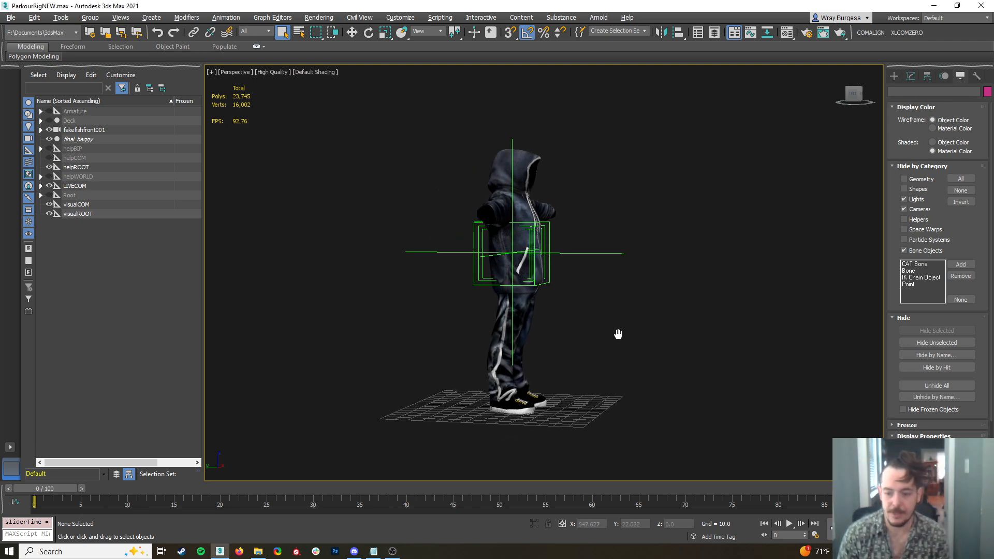
mouse_move(701, 306)
middle_mouse_down("alt")
mouse_move(626, 324)
mouse_move(685, 327)
mouse_move(690, 311)
middle_mouse_up("alt")
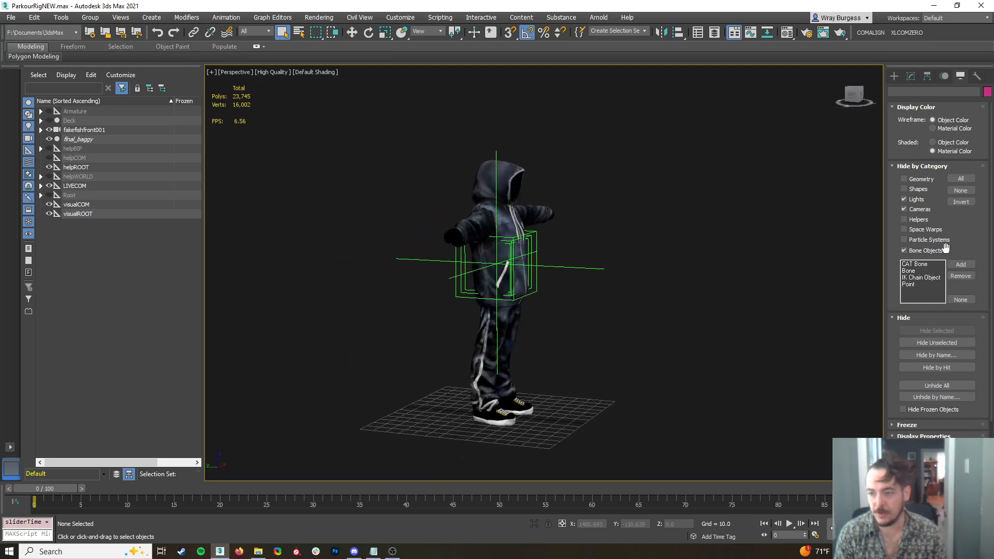
left_click(475, 224)
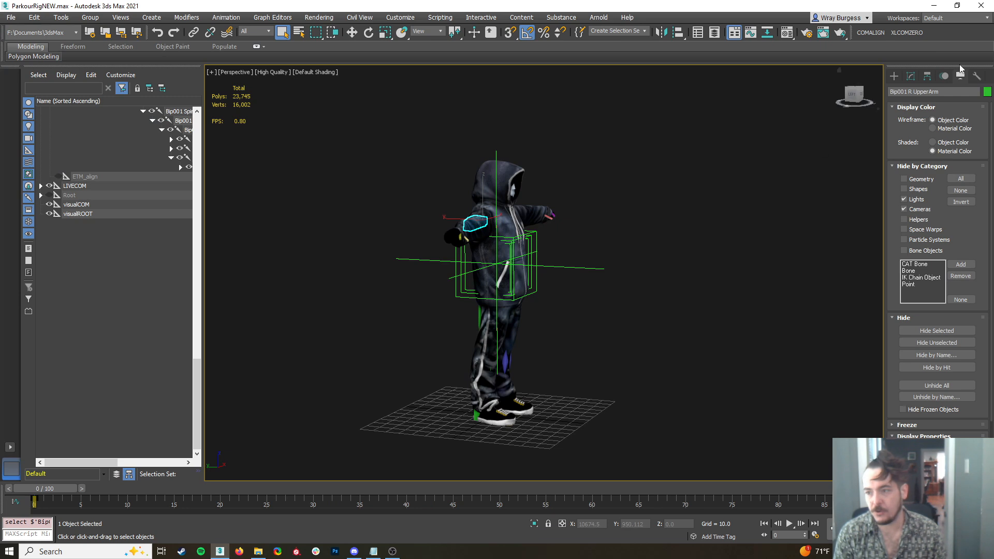
key("n")
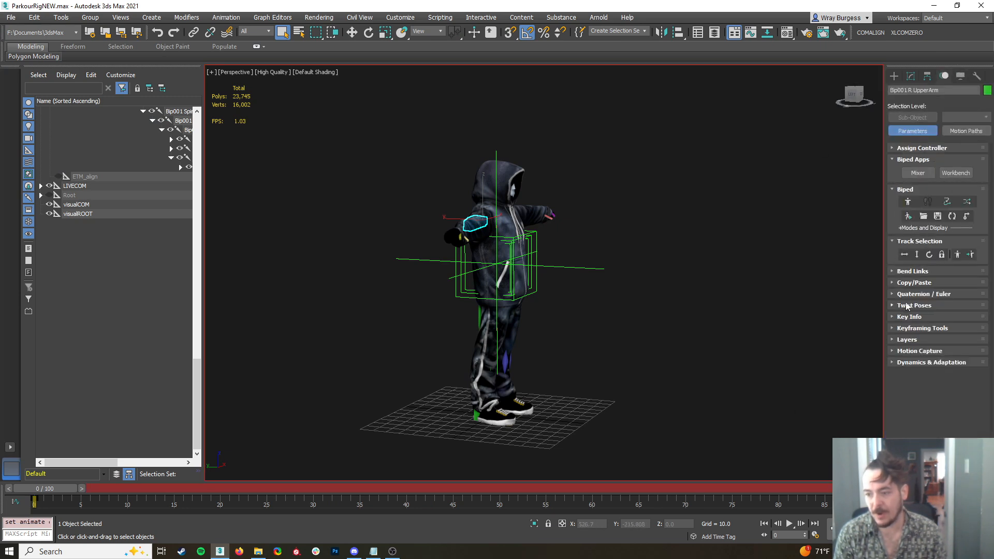
Choose the Freerun copy collection for the biped and switch to its copied poses
left_click(897, 283)
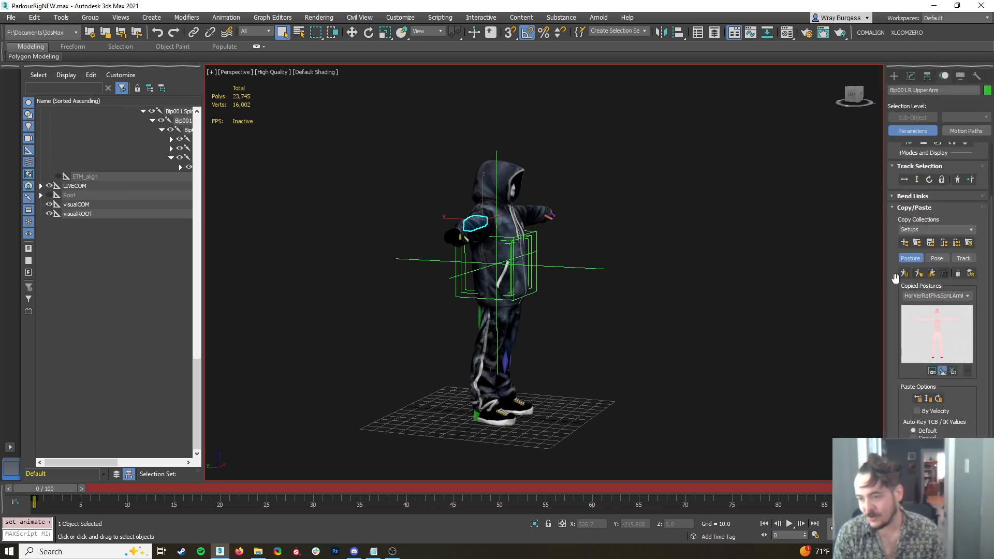
left_click(971, 230)
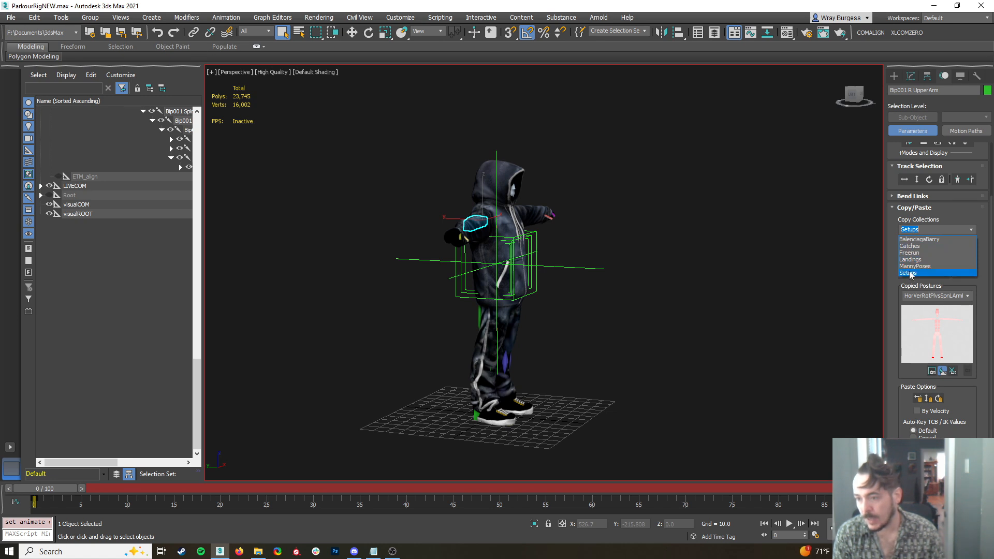
left_click(908, 254)
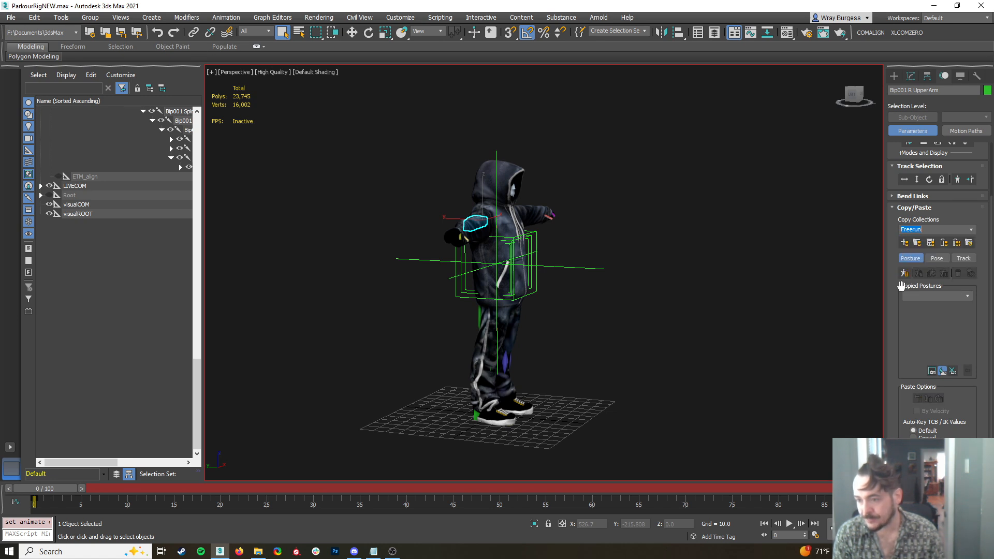
left_click(937, 261)
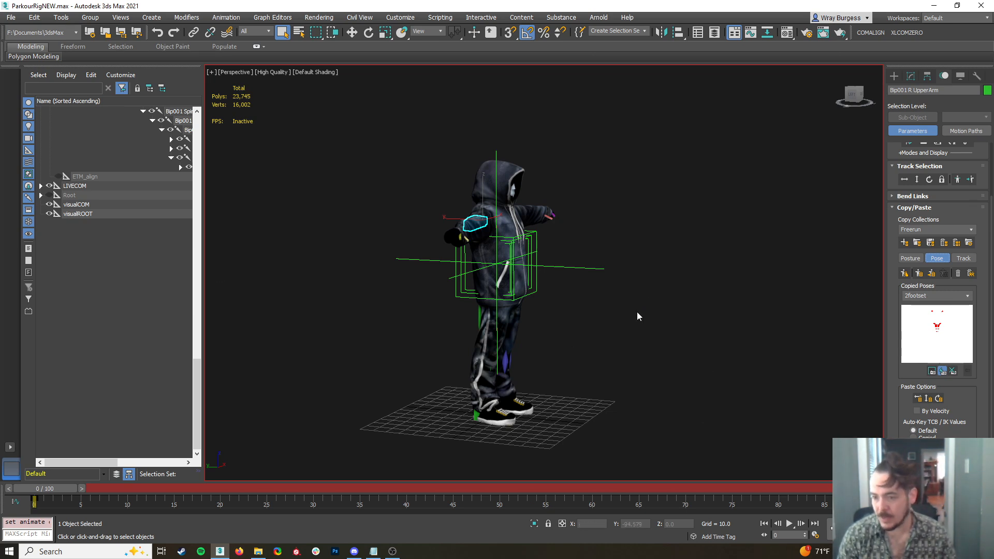
Rotate the left upper arm down to the character's side using the Local coordinate system
middle_click_drag(586, 269, 539, 234, "alt")
left_click(581, 223)
right_click(582, 222)
left_click(607, 241)
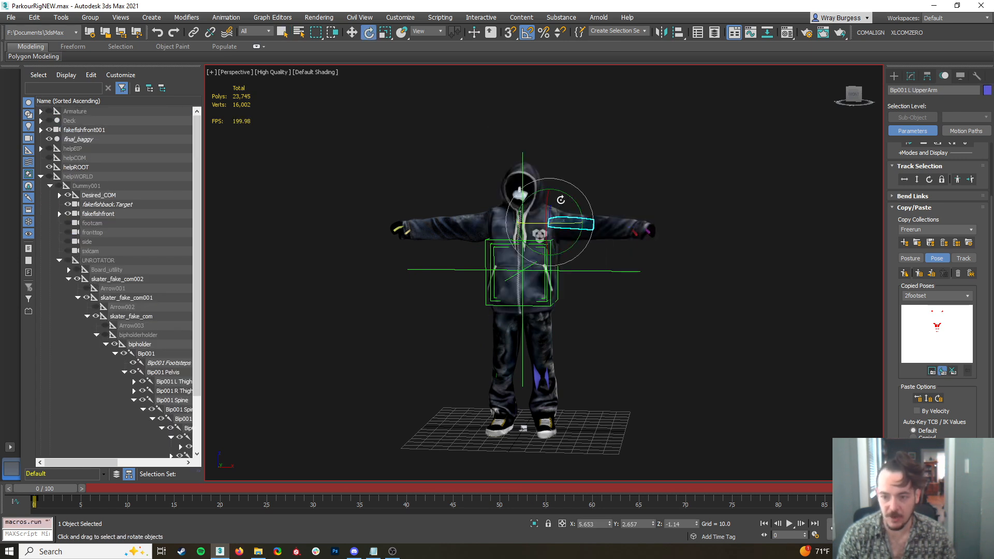
left_click(426, 33)
left_click(418, 68)
left_click_drag(582, 198, 596, 228)
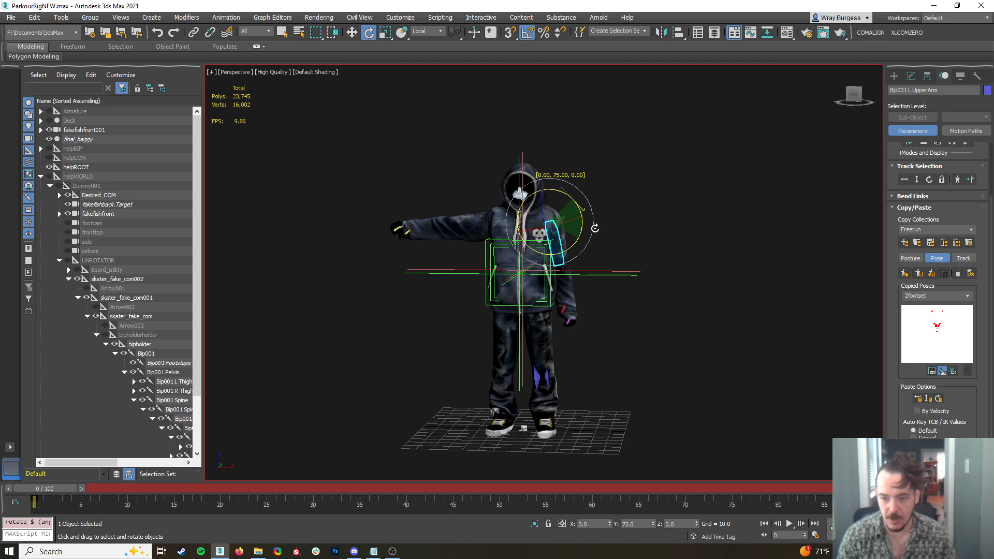
Rotate the right upper arm down to the character's side to match the other arm
left_click(474, 223)
left_click_drag(523, 206, 505, 175)
middle_click_drag(595, 275, 592, 299, "alt")
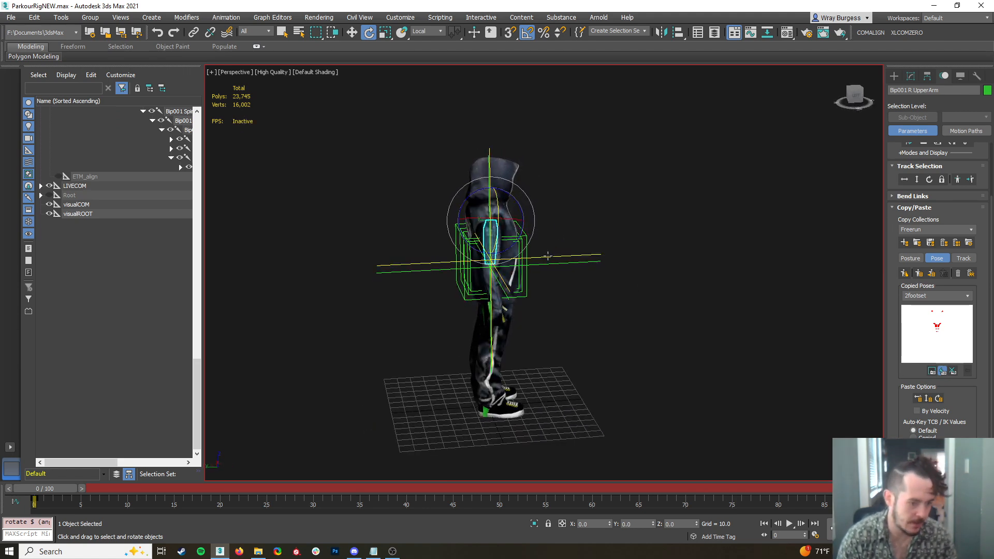
middle_click_drag(515, 308, 581, 284, "alt")
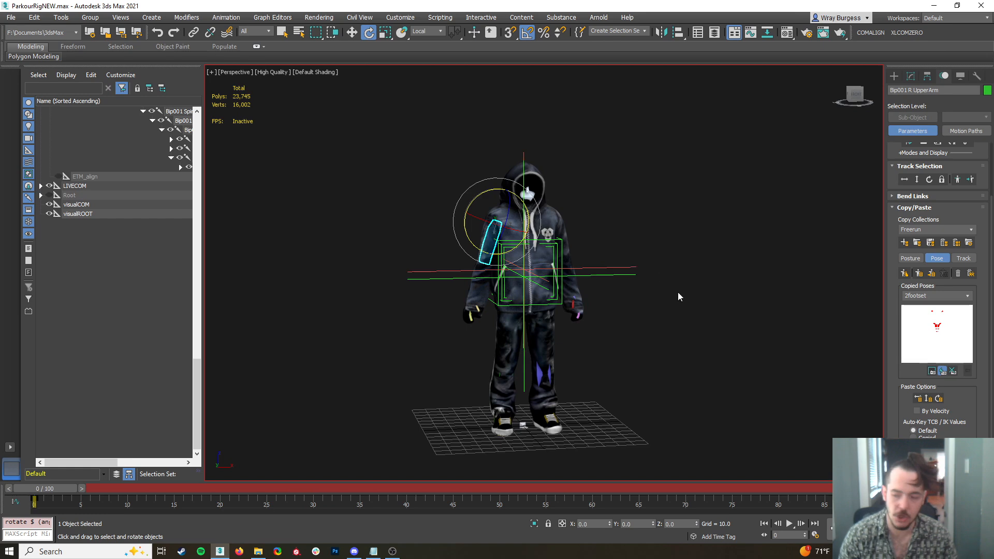
middle_click_drag(638, 312, 571, 290, "alt")
scroll(570, 289, "up", 2)
scroll(570, 288, "down", 2)
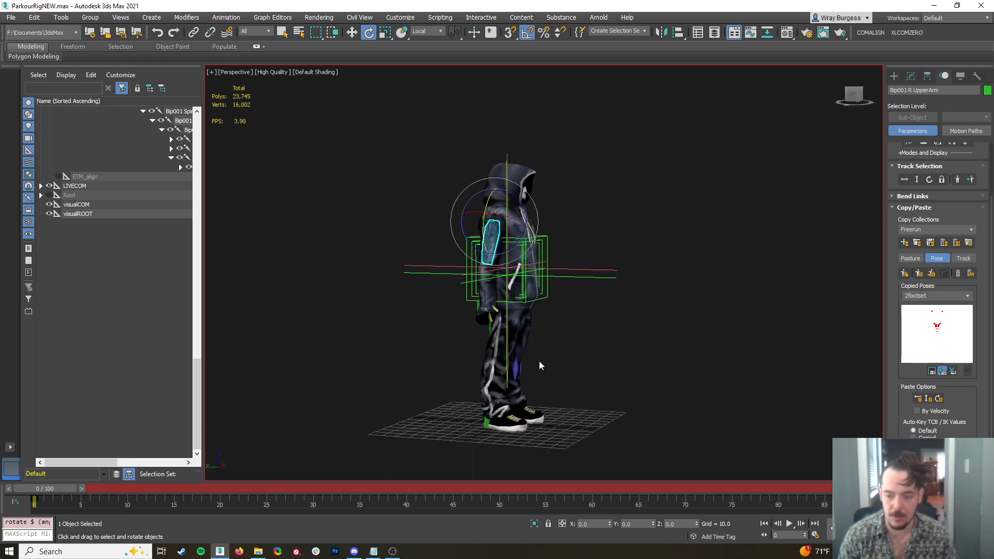
Select the left upper arm and paste the StandingTuckSetup pose onto the biped at frame 20
left_click(622, 322)
left_click(518, 223)
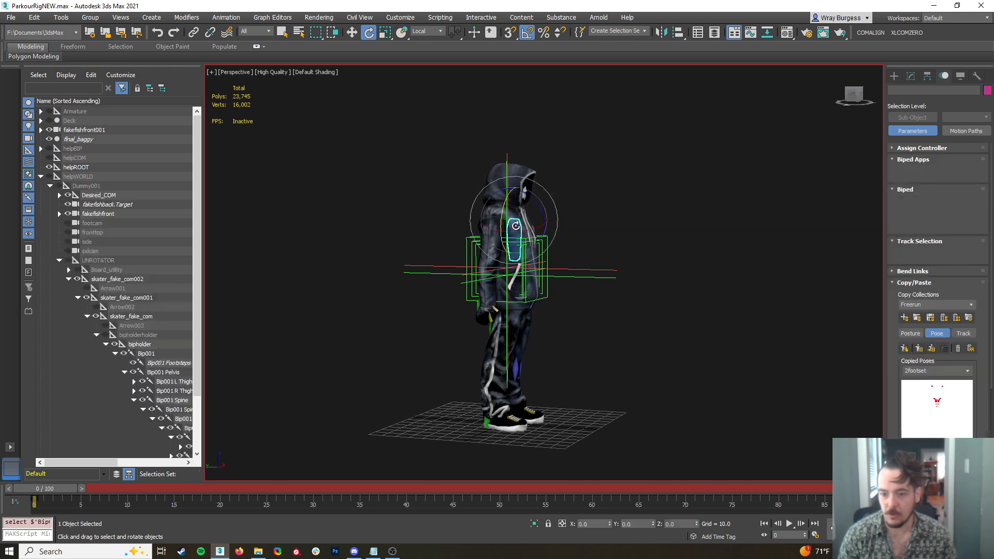
left_click_drag(66, 487, 236, 496)
key("e")
left_click(967, 371)
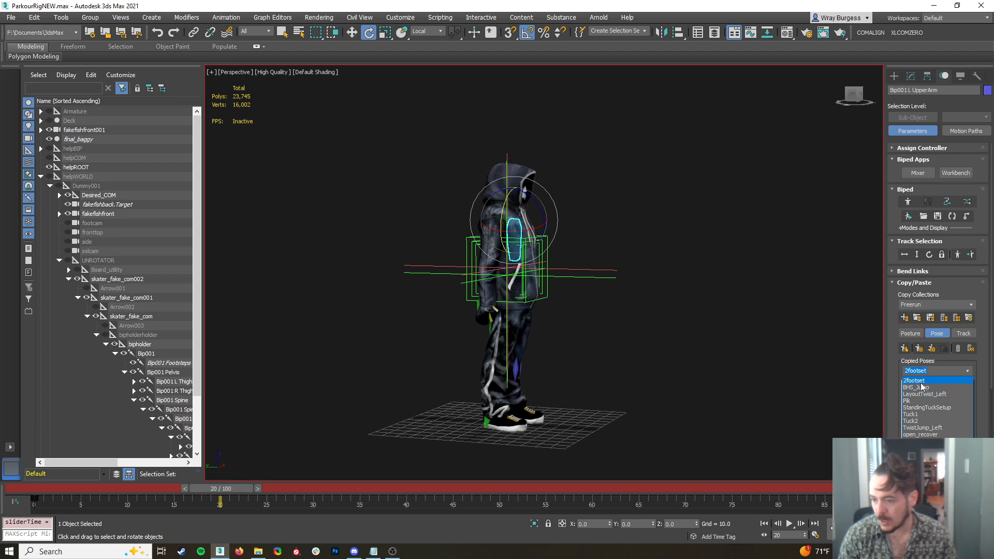
left_click(921, 384)
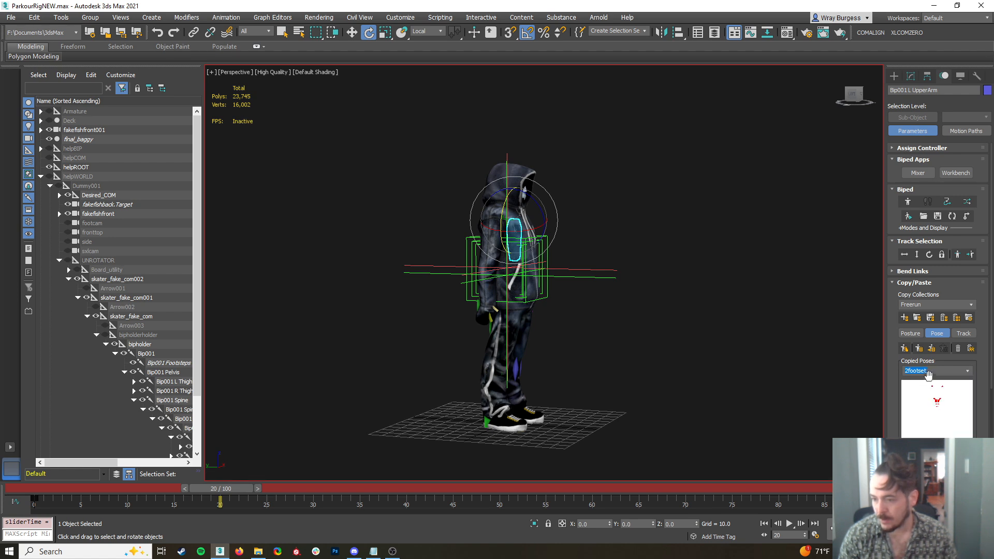
left_click(965, 371)
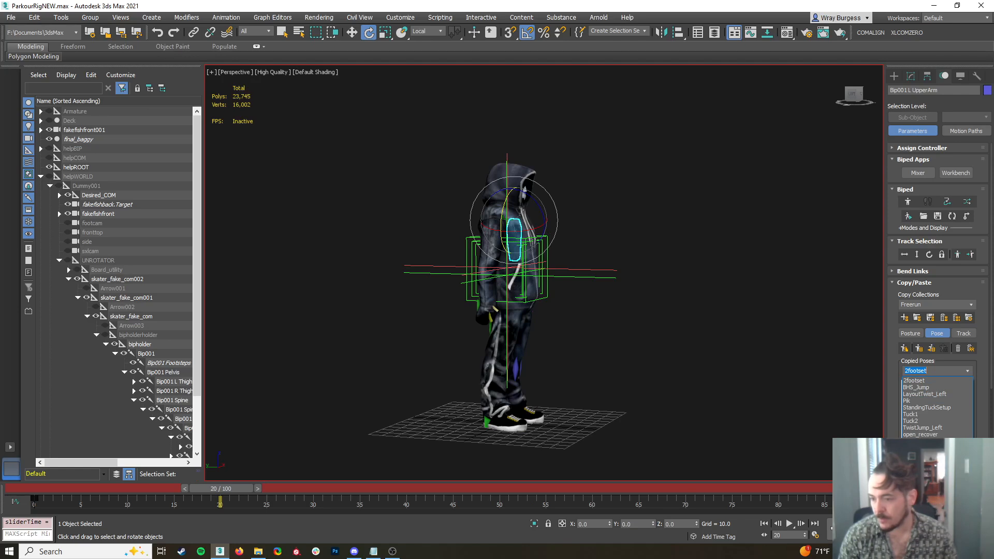
left_click(925, 408)
left_click(919, 349)
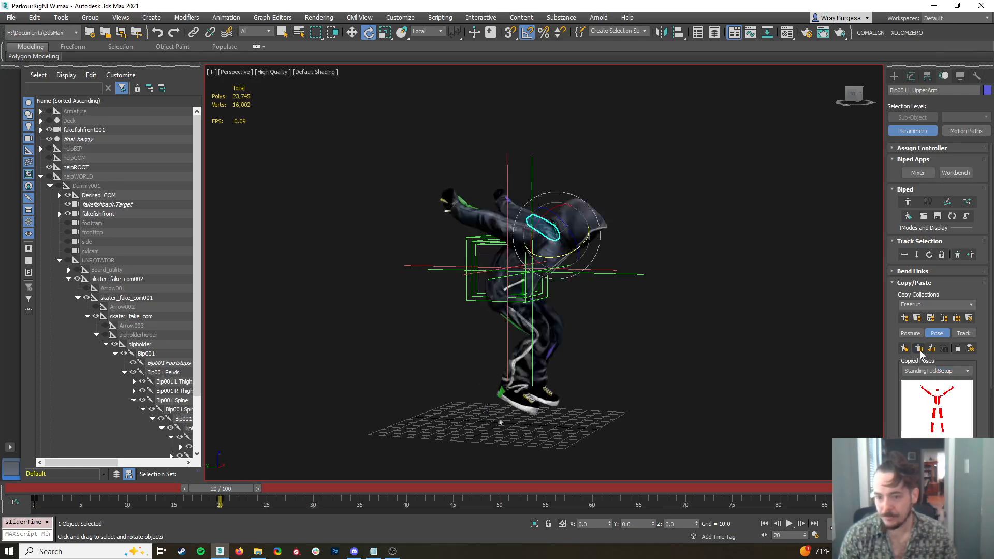
Paste the 2footset pose onto the biped at frame 30
left_click_drag(223, 496, 313, 538)
key("e")
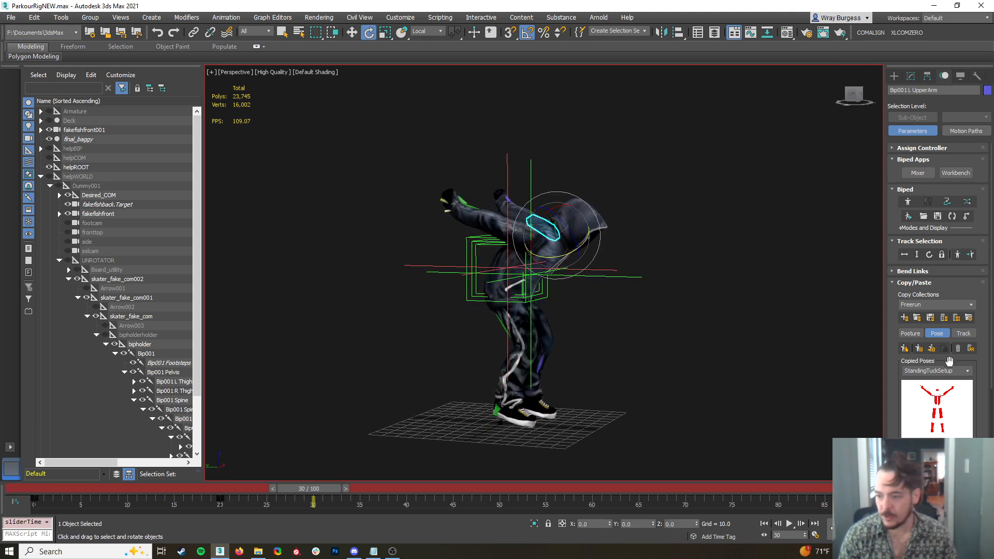
left_click(964, 371)
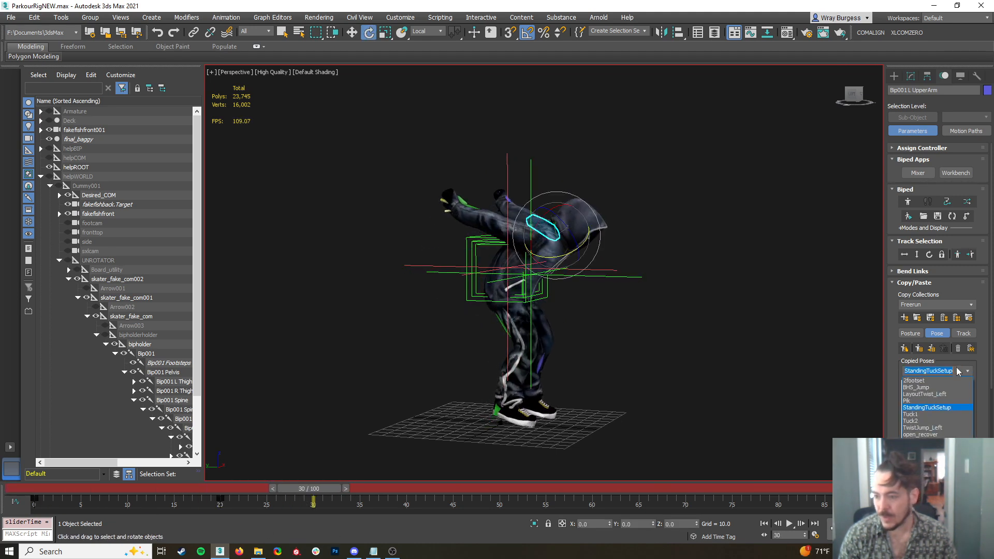
left_click(920, 382)
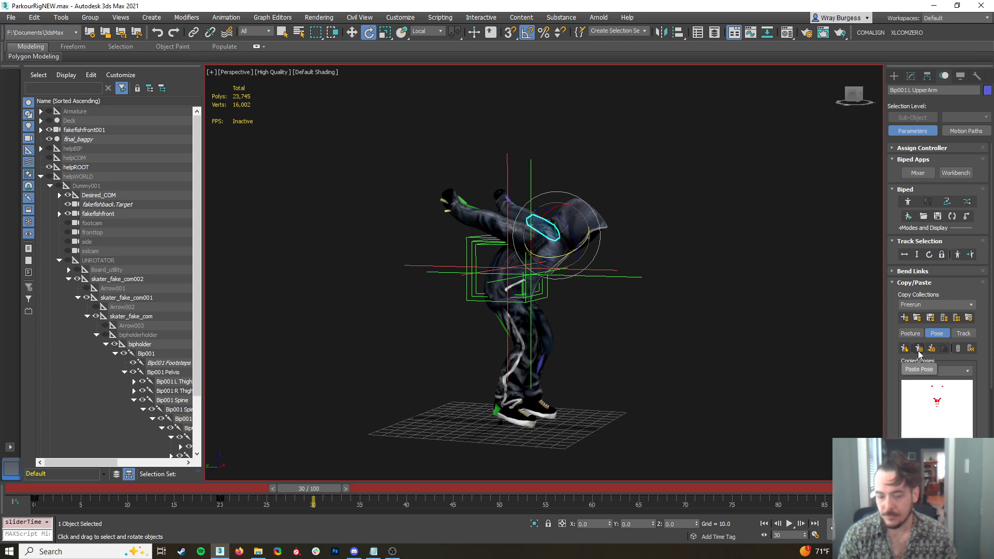
left_click(919, 352)
Paste the Tuck1 pose onto the biped at frame 37
left_click_drag(331, 481, 377, 512)
key("e")
left_click(969, 371)
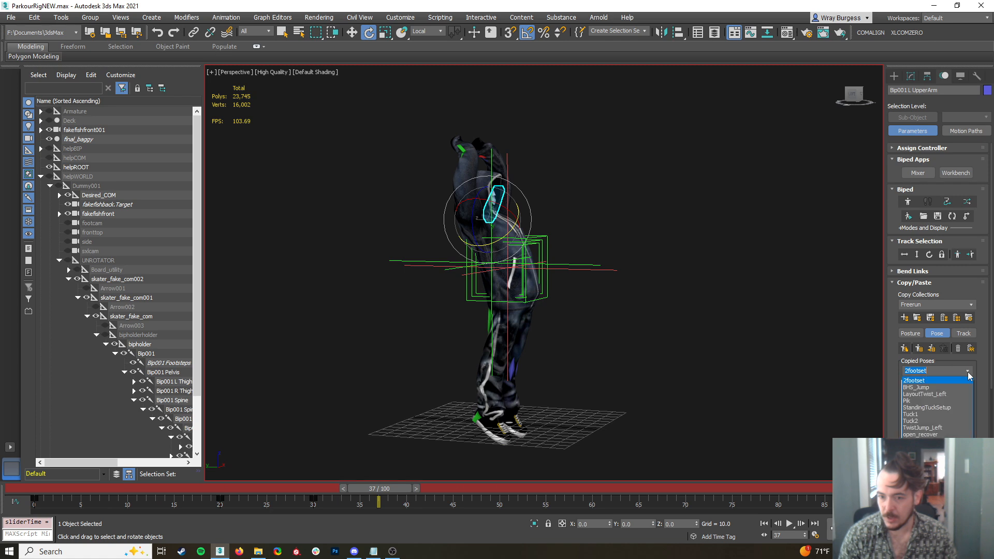
left_click(917, 415)
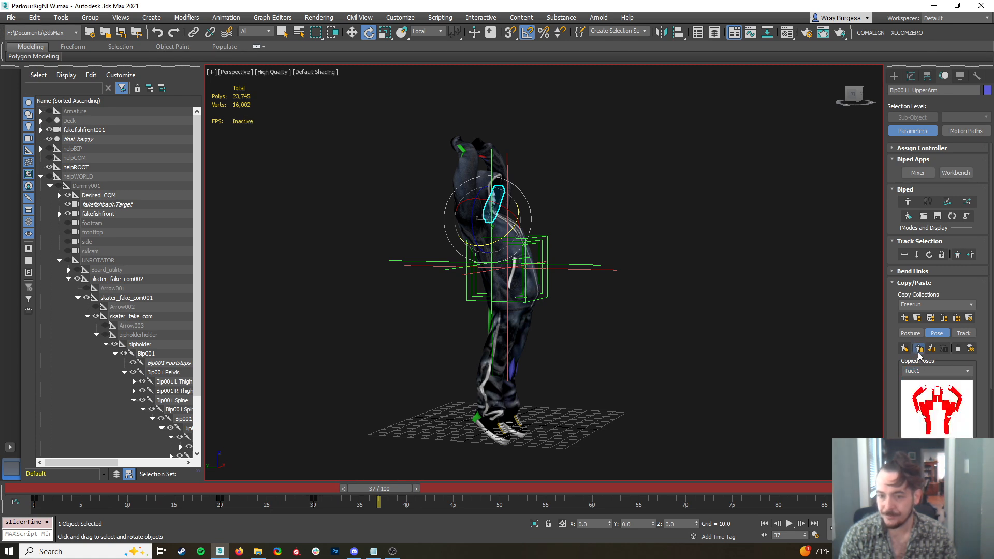
left_click(919, 350)
Select both feet and paste the Tuck1 pose again at frame 51
mouse_move(377, 498)
left_mouse_down()
mouse_move(467, 500)
mouse_move(342, 495)
mouse_move(413, 496)
mouse_move(388, 497)
left_mouse_up()
left_click(519, 349)
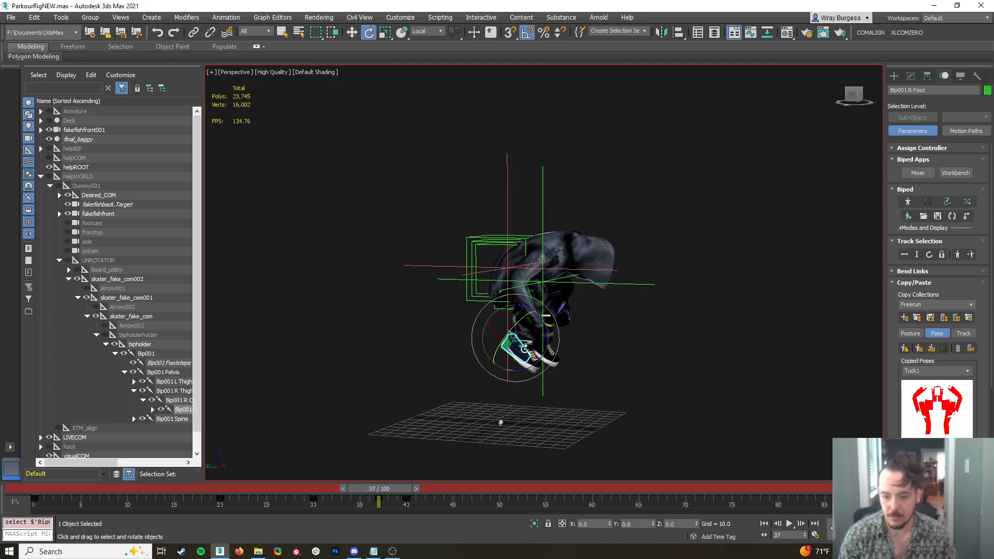
left_click(537, 343, "ctrl")
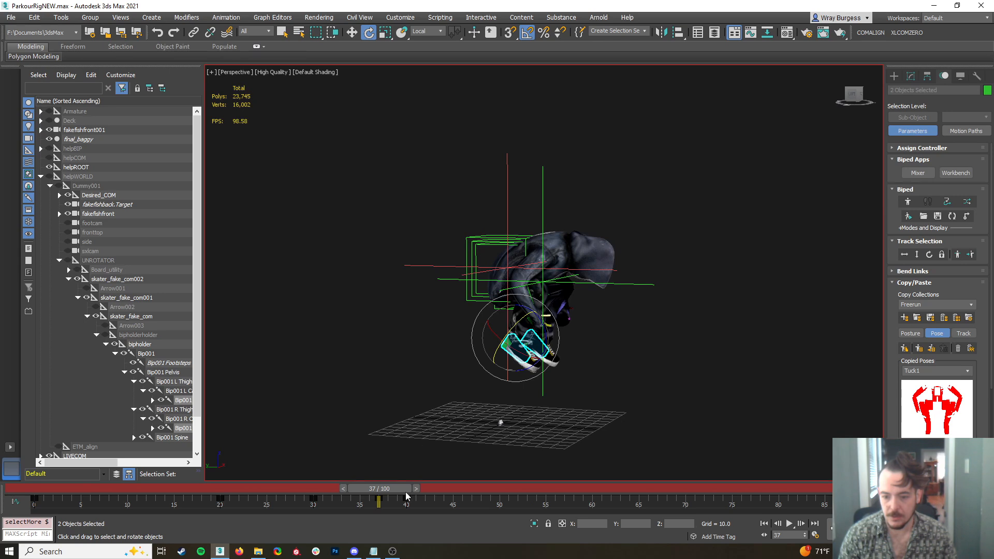
left_click_drag(391, 485, 515, 477)
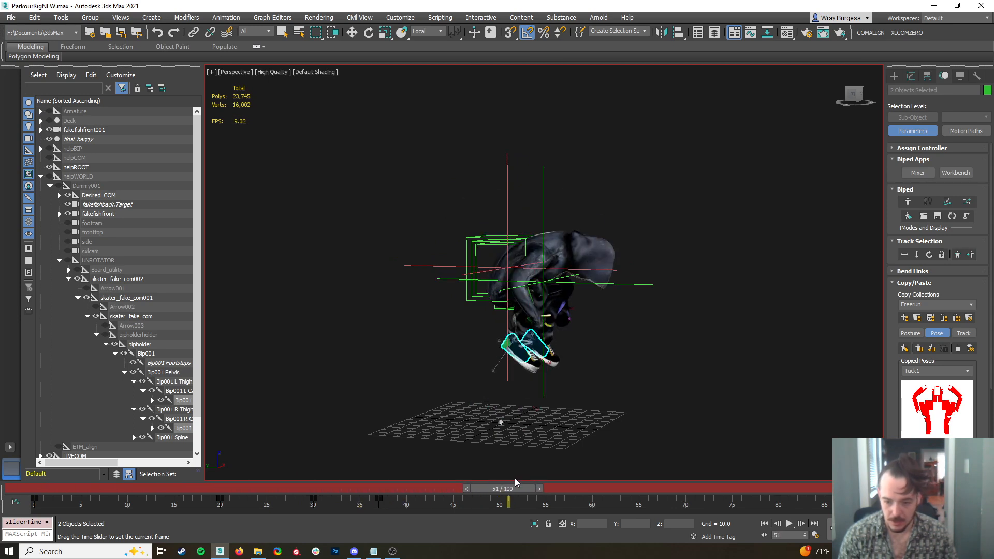
key("e")
left_click(918, 349)
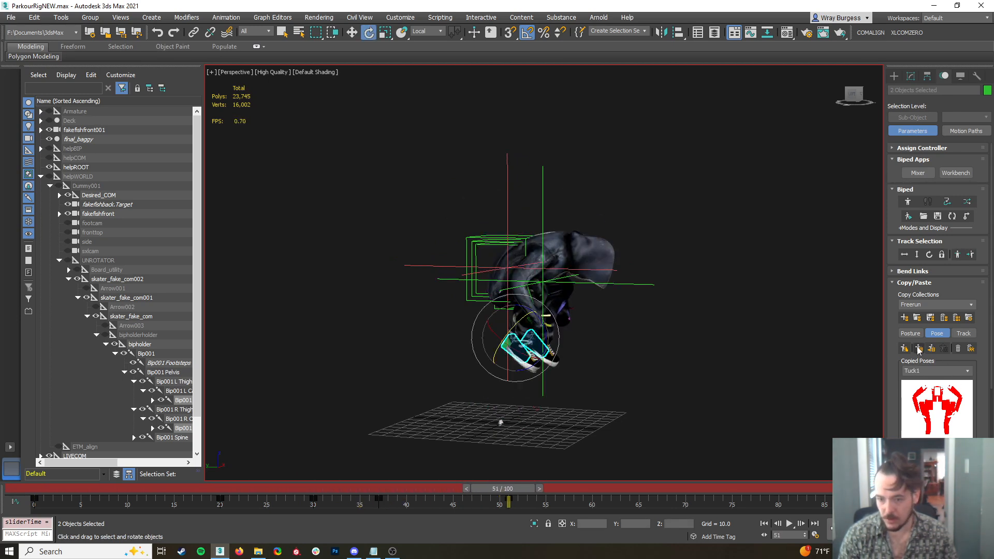
Return to frame 37, select the upper-body bone chain and try to shift its key to frame 38
left_click_drag(512, 499, 379, 500)
double_click(510, 285)
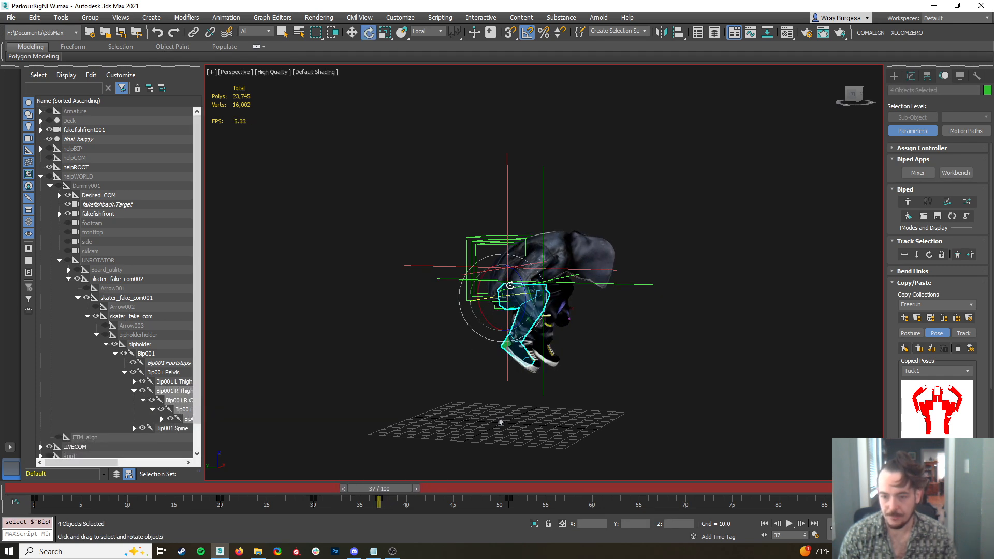
left_click(650, 321)
left_click(521, 277)
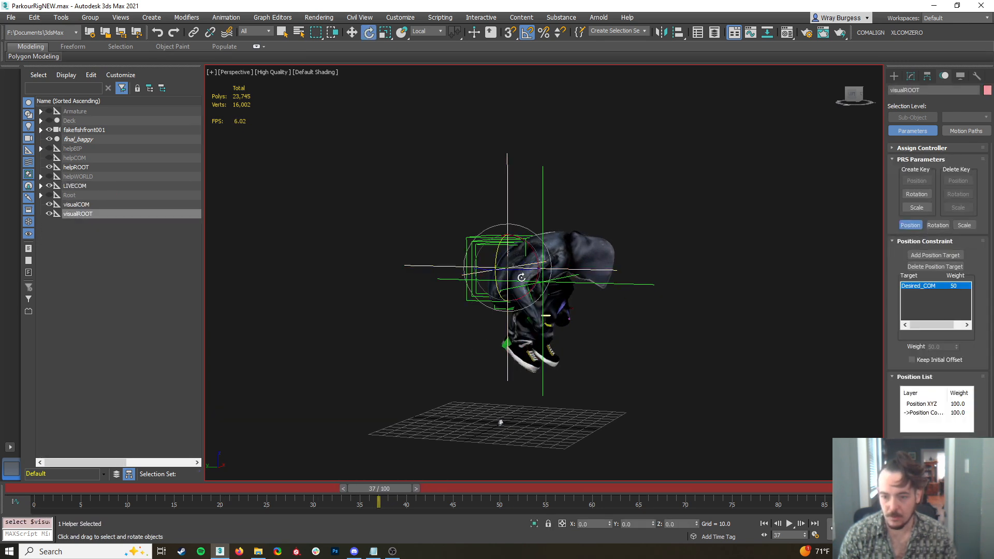
left_click(518, 269)
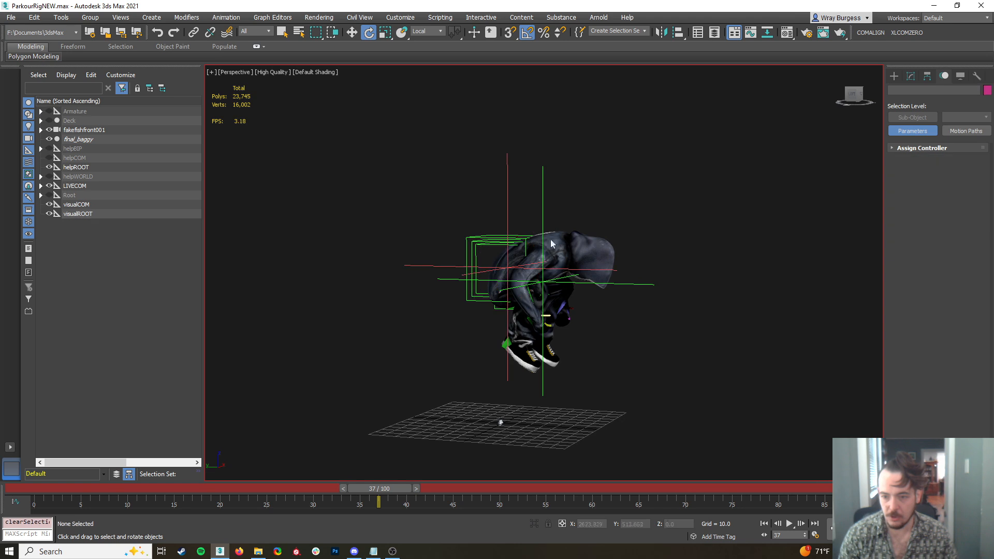
double_click(518, 265)
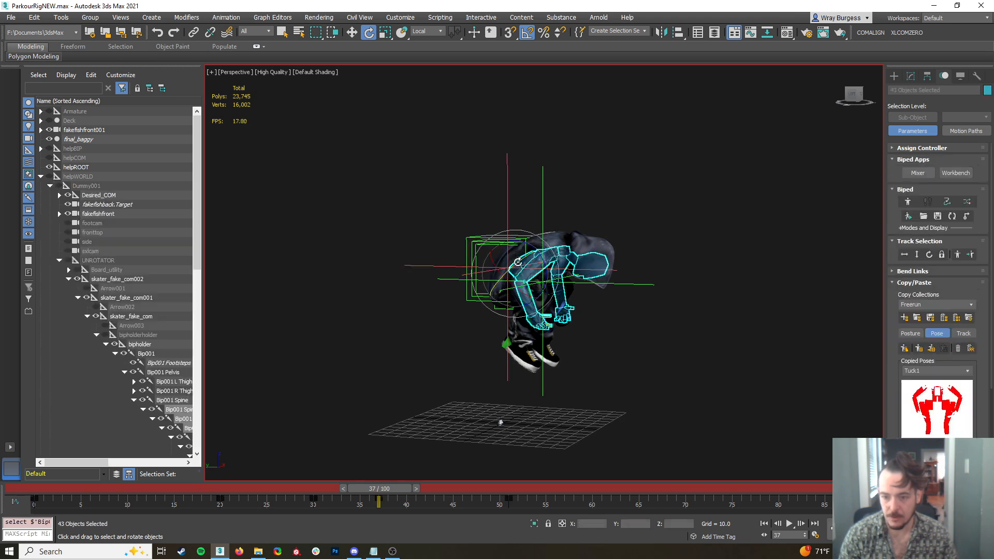
left_click_drag(376, 497, 388, 504, "shift")
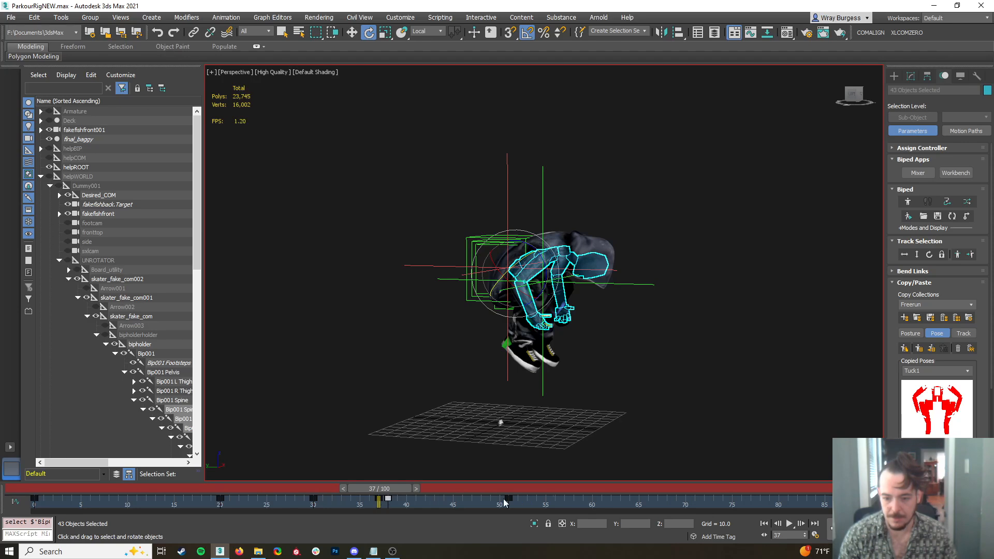
Select both feet and shift their keys from frame 37 to 38 and from frame 51 to 50
double_click(519, 356)
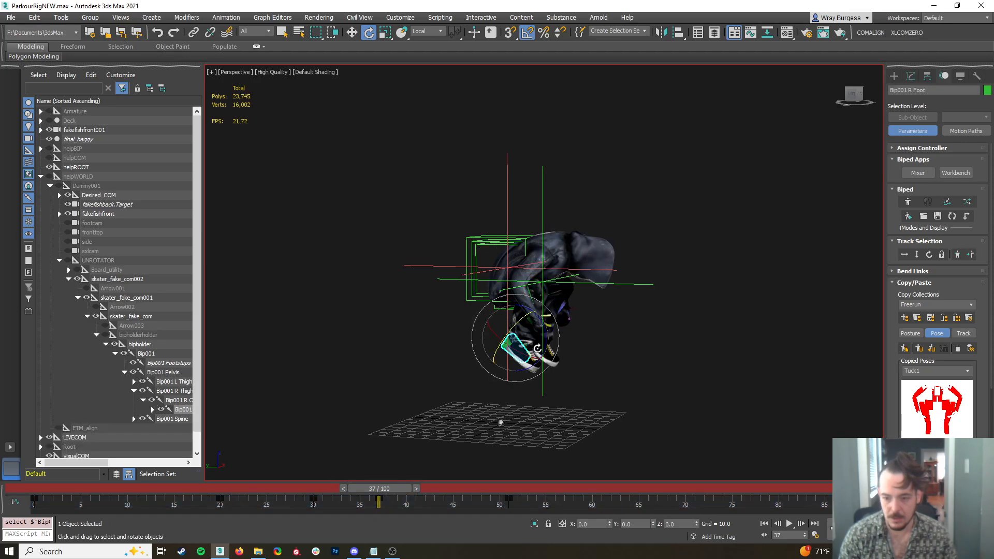
key("ctrl+z")
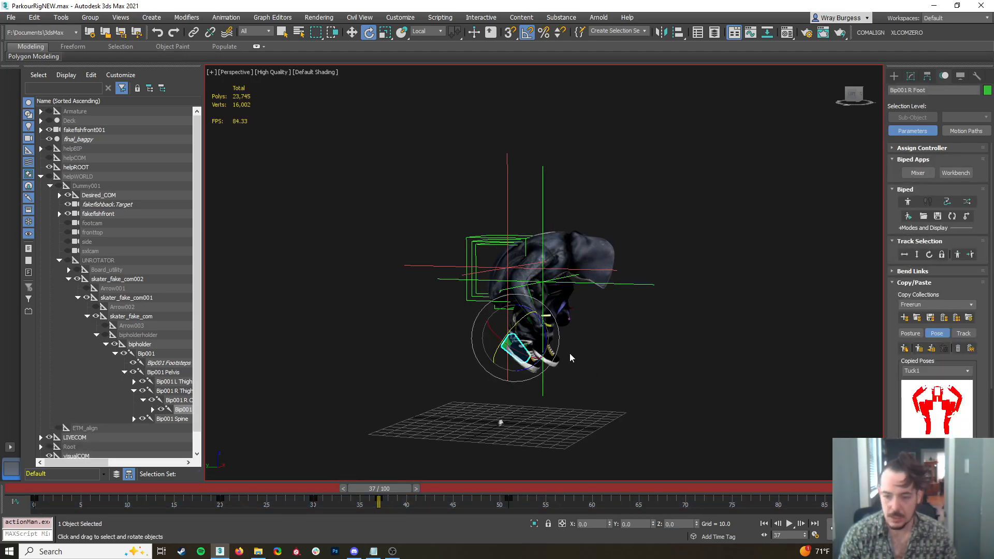
scroll(528, 328, "up", 5)
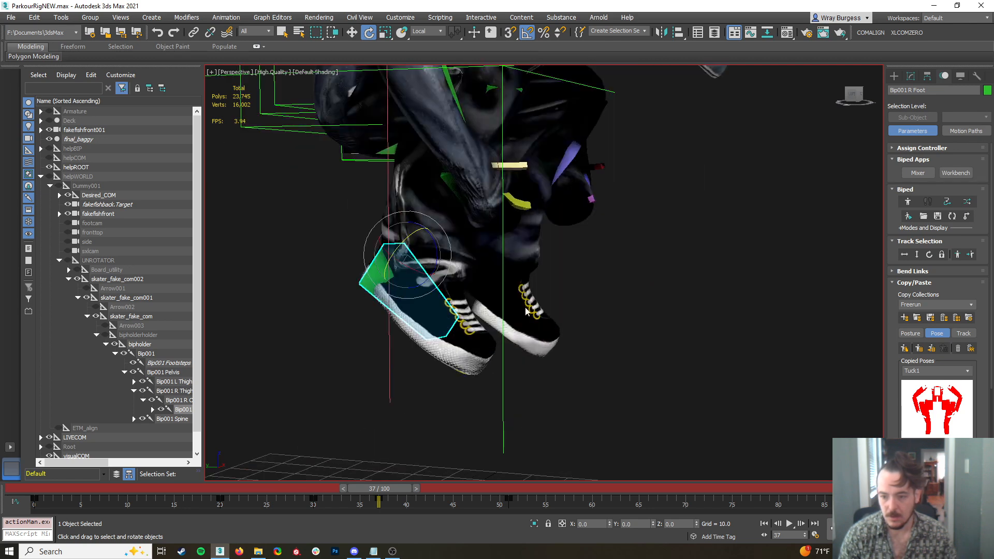
left_click(528, 329, "ctrl")
left_click(379, 497)
left_click_drag(380, 498, 388, 498, "shift")
left_click(509, 498)
left_click_drag(510, 498, 500, 498, "shift")
scroll(470, 378, "down", 6)
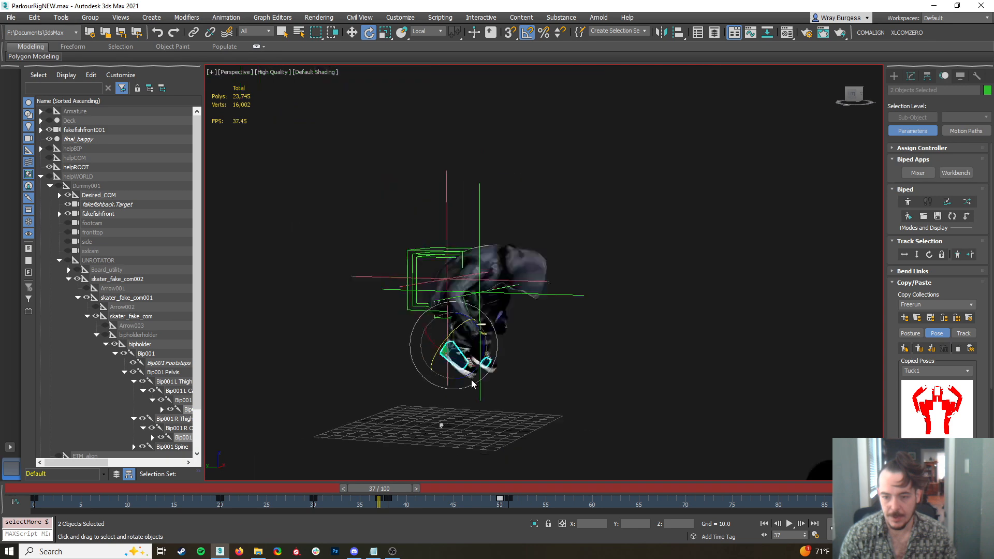
Paste the ready2foot pose onto the biped at frame 58
left_click_drag(395, 489, 393, 490)
left_click_drag(527, 489, 411, 492)
key("e")
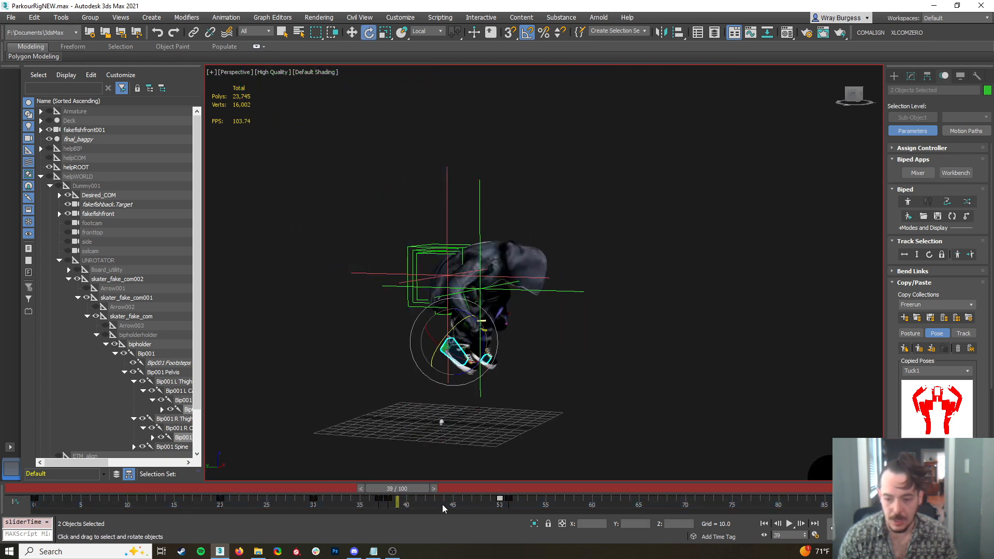
left_click(442, 505)
left_click_drag(403, 486, 448, 485)
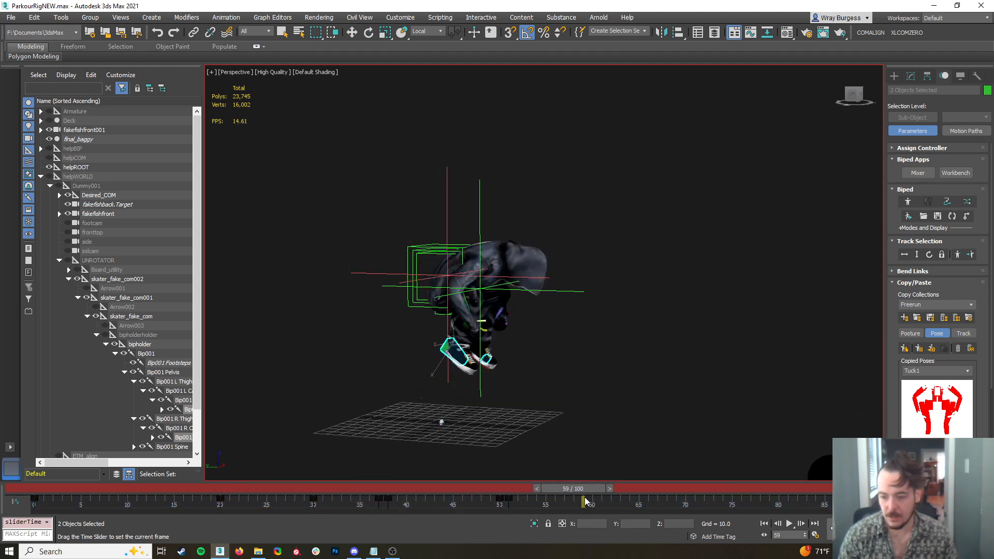
key("e")
scroll(937, 409, "up", 1)
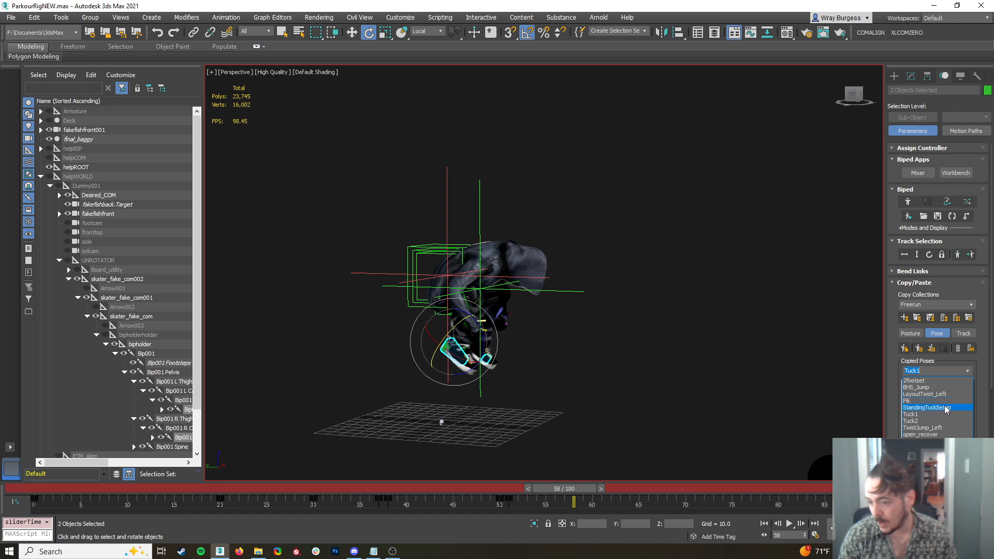
left_click(915, 435)
left_click(967, 371)
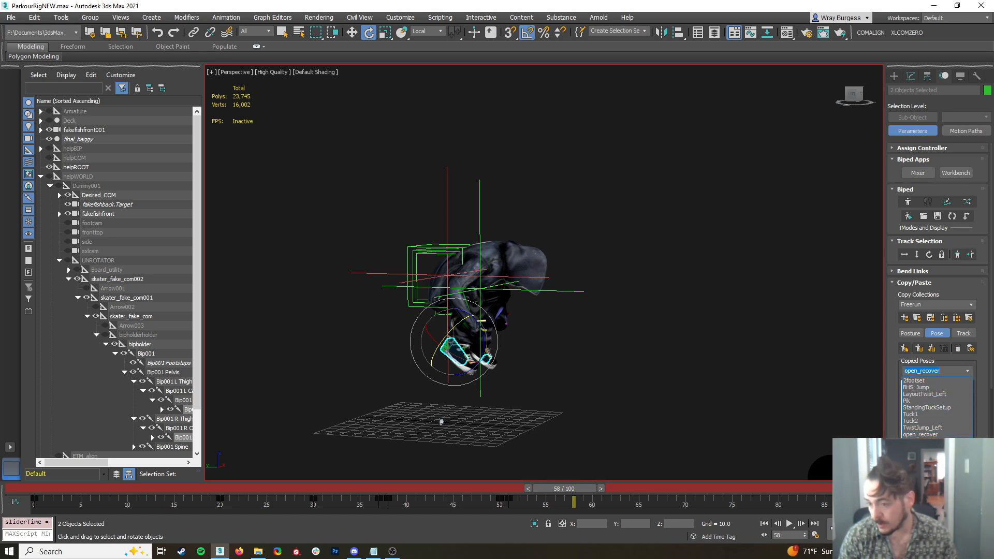
left_click(929, 442)
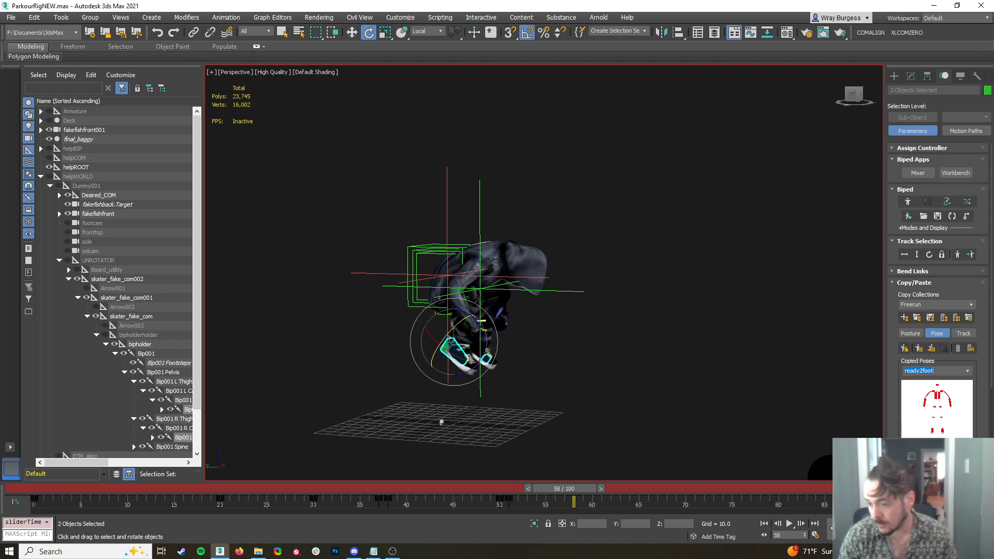
left_click(918, 347)
Select both upper arms and rotate them backward behind the torso at frame 58
left_click(464, 256)
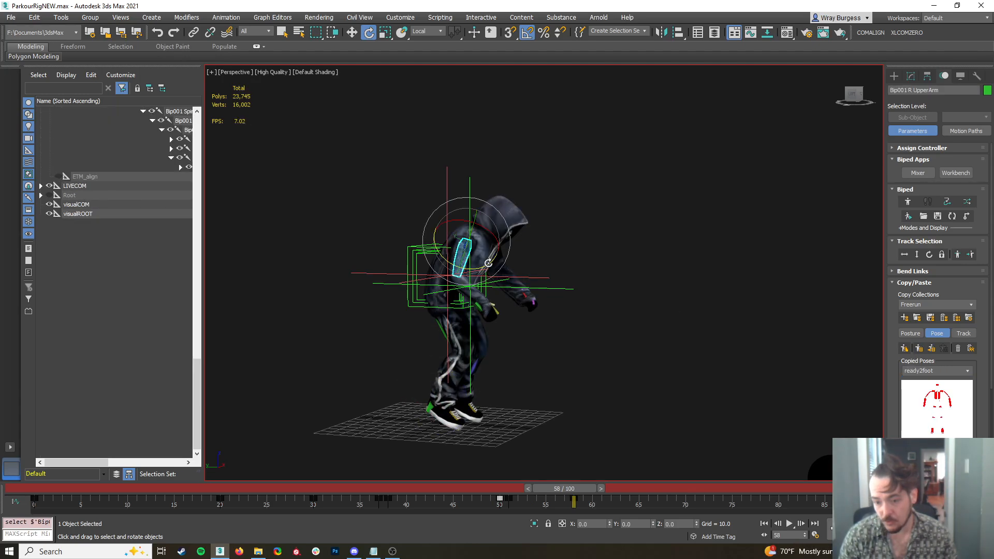
left_click(958, 254)
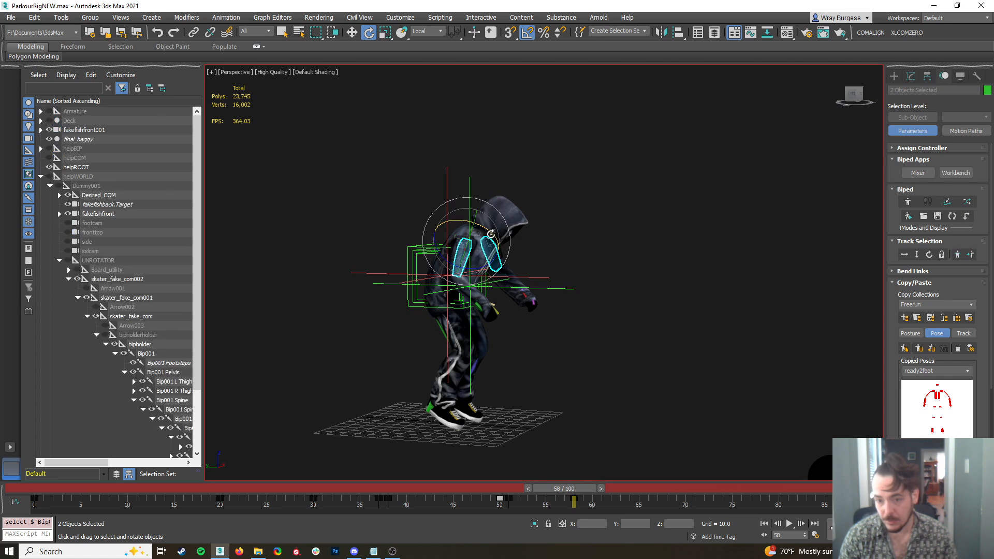
mouse_move(492, 228)
left_mouse_down()
mouse_move(513, 249)
mouse_move(490, 247)
left_mouse_up()
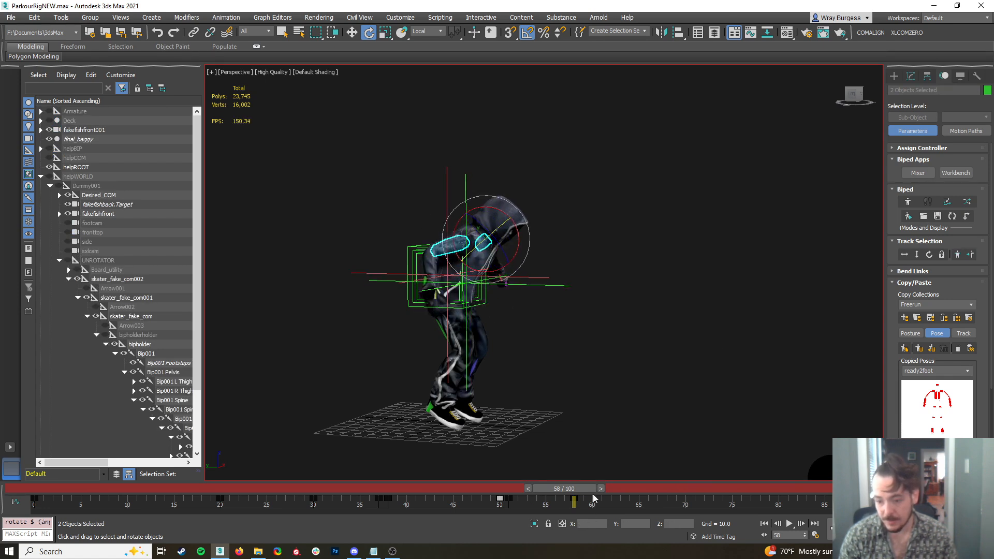
Select the whole biped and copy its standing key from frame 0 to frame 75
left_click_drag(563, 487, 26, 479)
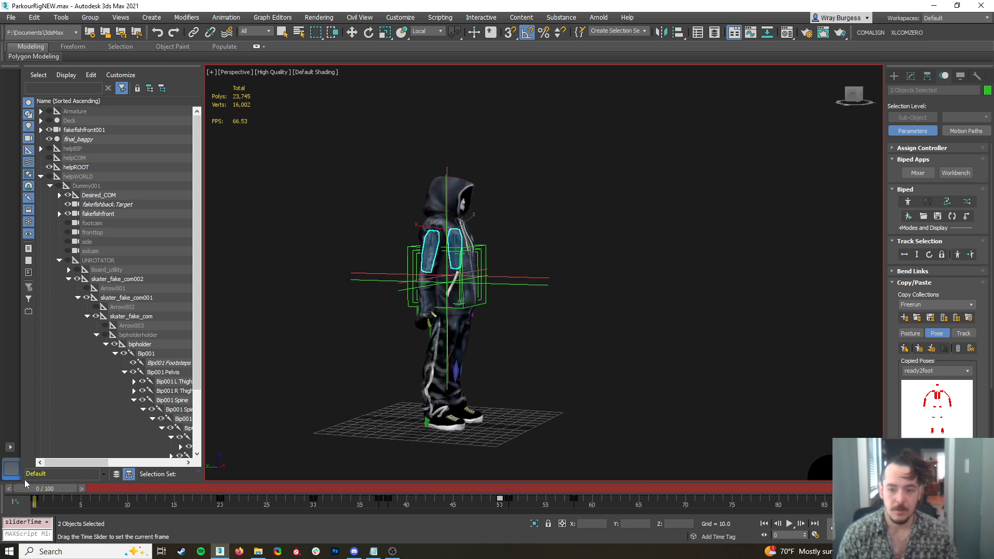
key("e")
left_click(486, 324)
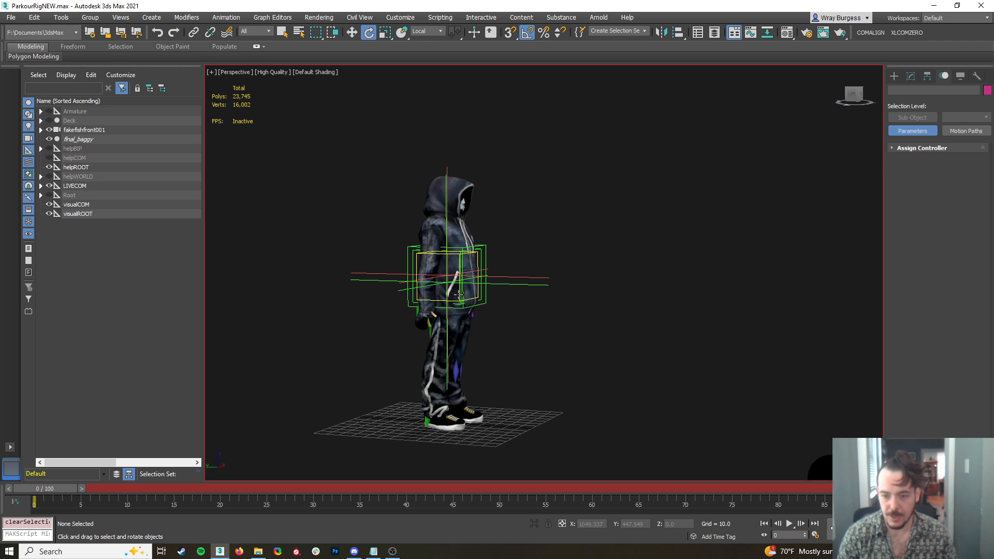
double_click(460, 294)
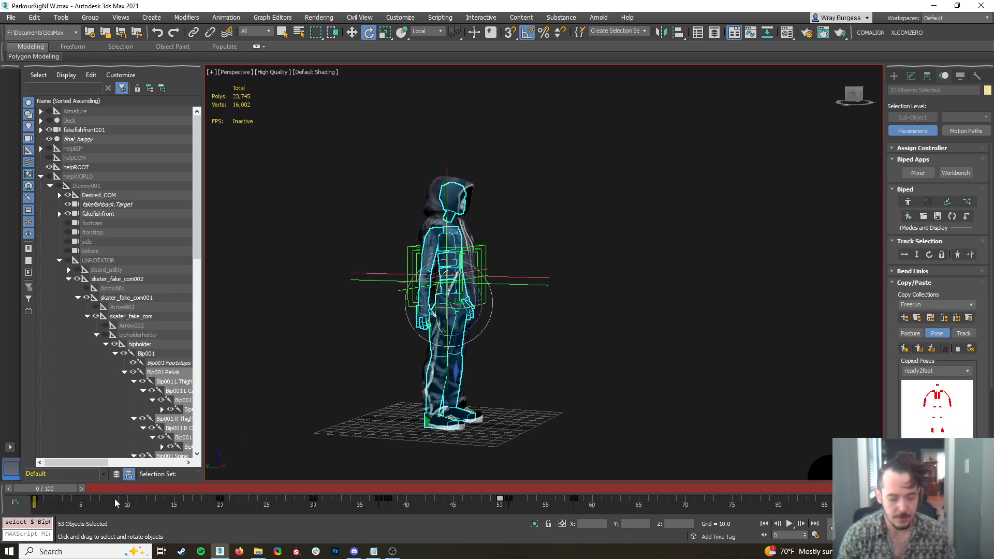
right_click(552, 298)
left_click(530, 311)
left_click_drag(34, 499, 737, 543, "shift")
left_click(721, 458)
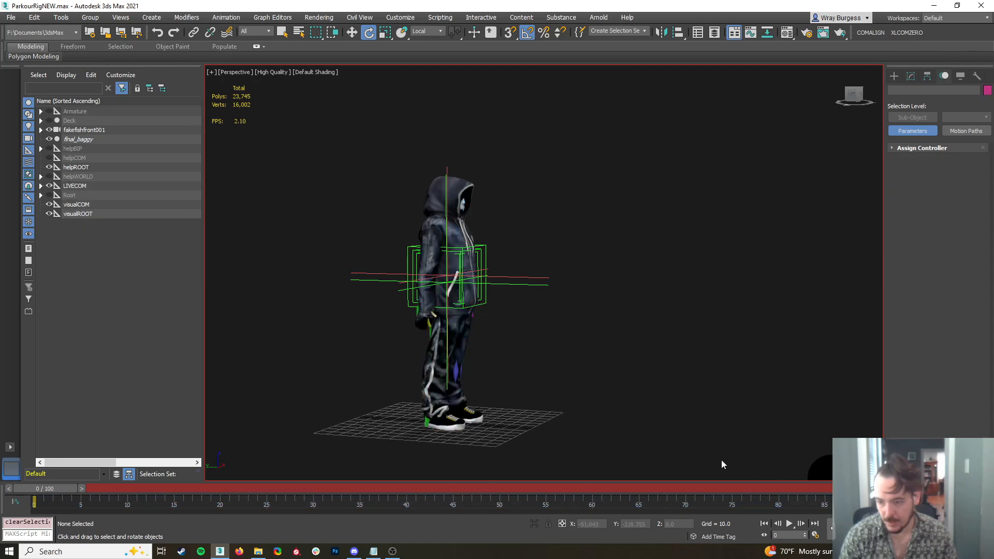
Play back the animation to review its timing and stop at frame 82
left_click(792, 523)
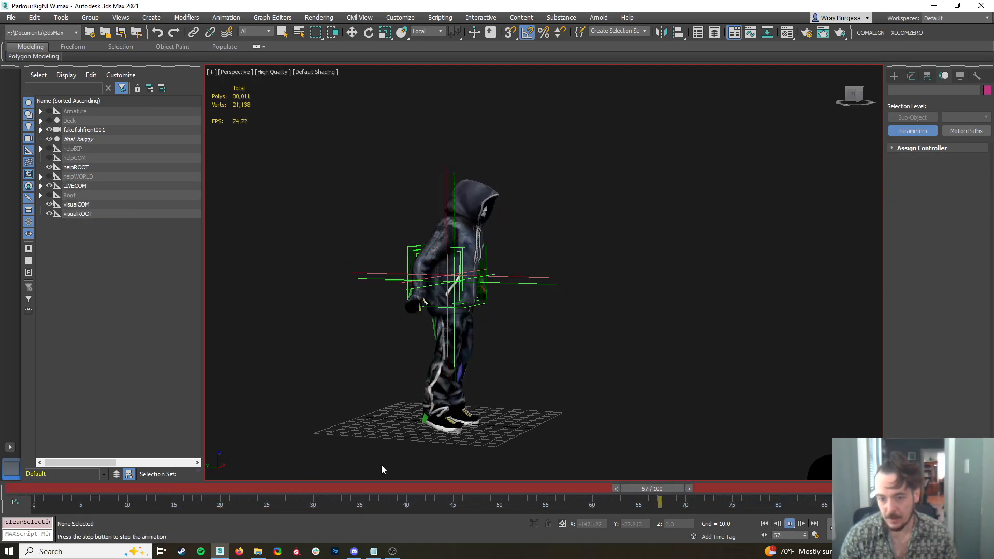
left_click_drag(409, 488, 785, 538)
left_click(437, 375)
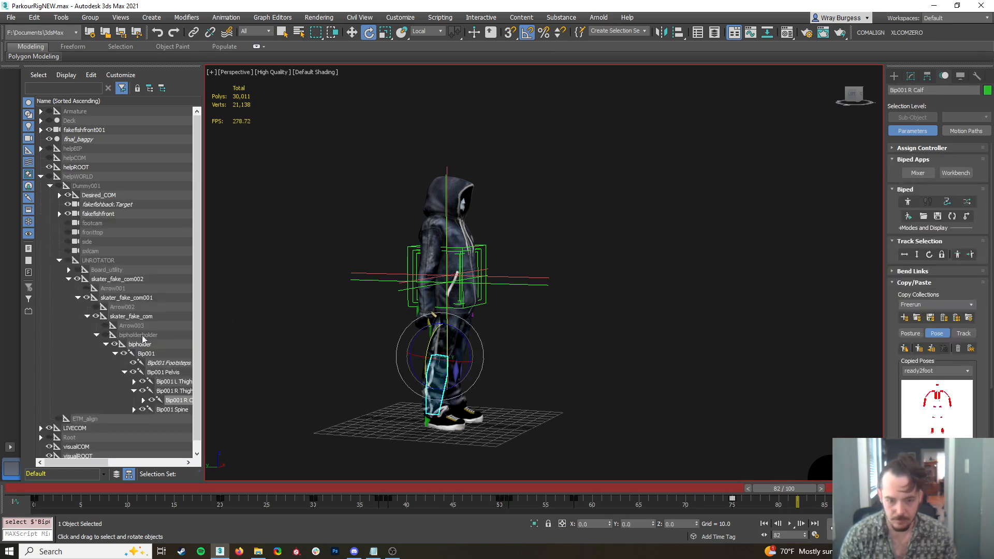
left_click(380, 325)
Select the whole biped and spread its keys out to frames 22, 34, 43, 44, 58, 59, 68 and 85
scroll(440, 328, "up", 6)
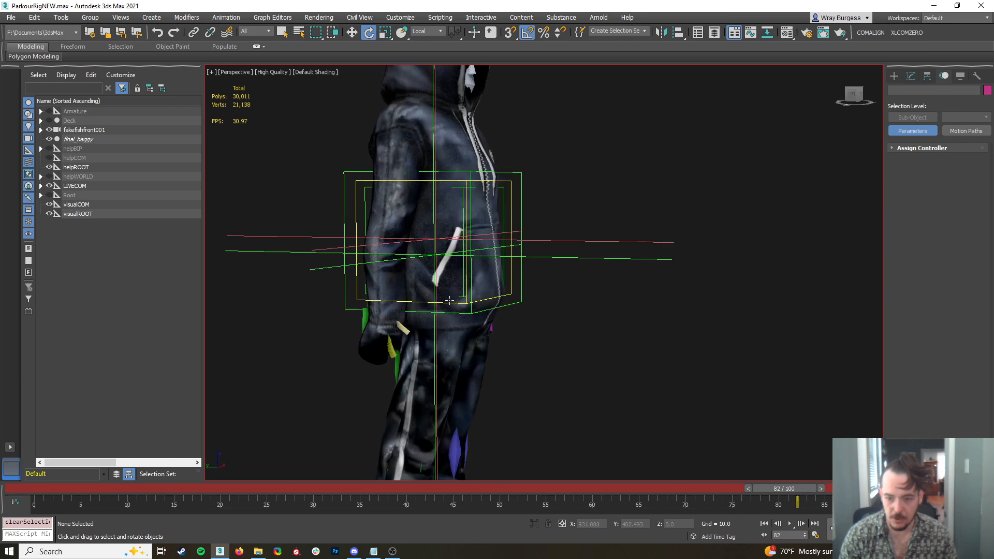
double_click(443, 286)
scroll(443, 287, "down", 8)
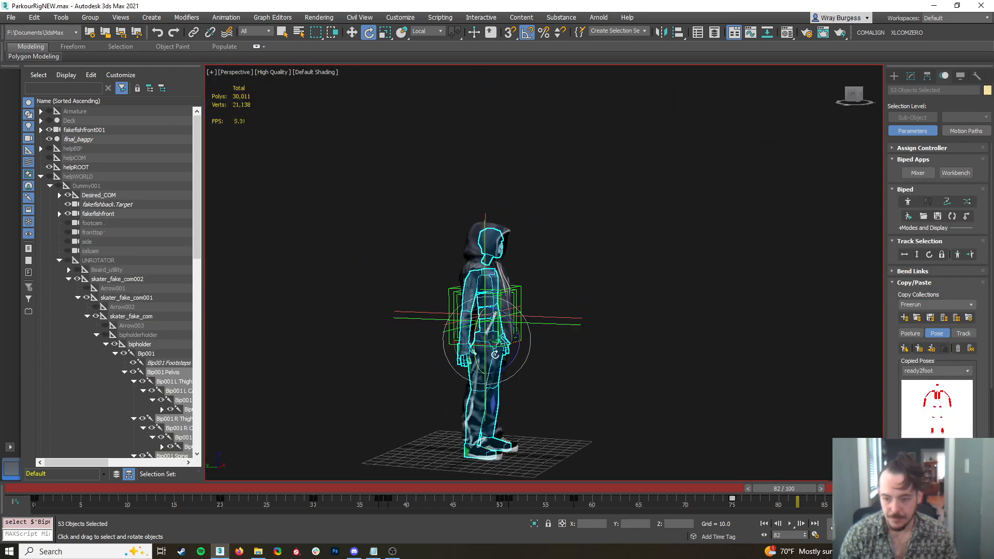
left_click_drag(760, 505, 512, 501)
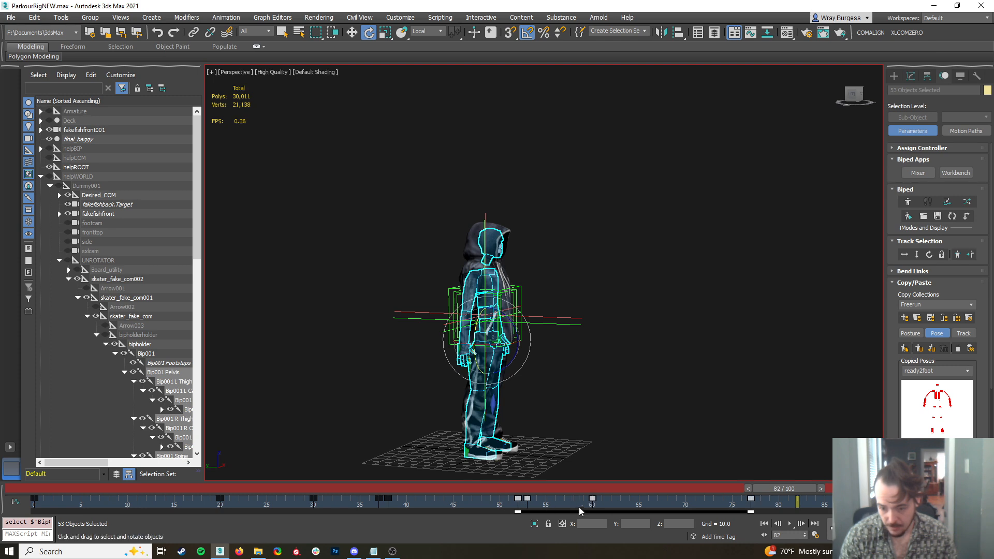
left_click_drag(810, 507, 585, 499)
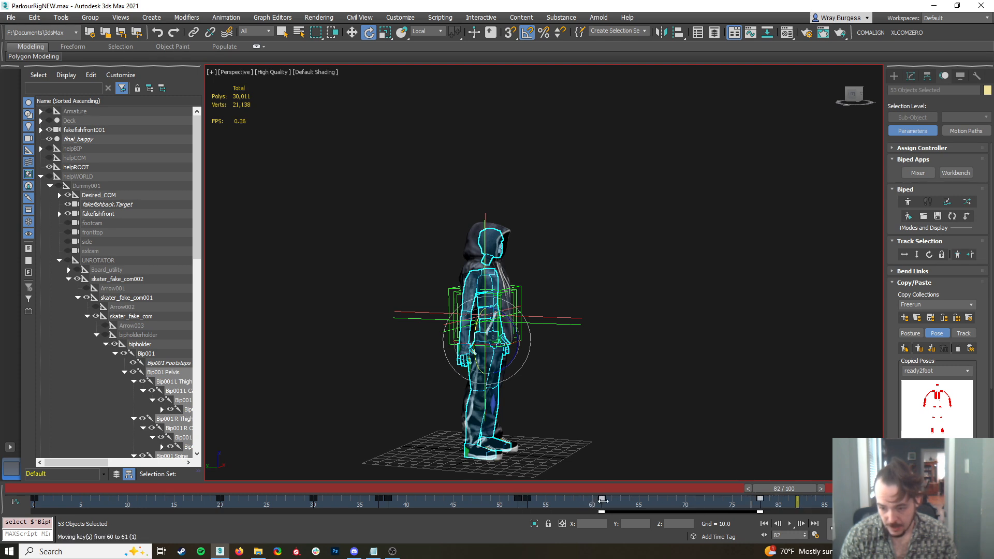
left_click_drag(812, 510, 389, 503)
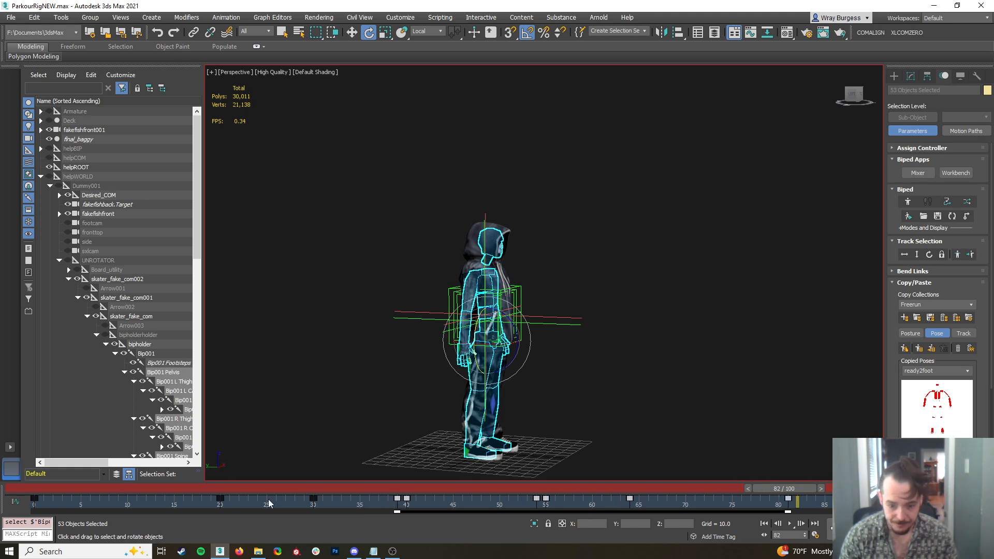
left_click_drag(827, 512, 328, 504)
left_click_drag(826, 511, 241, 499)
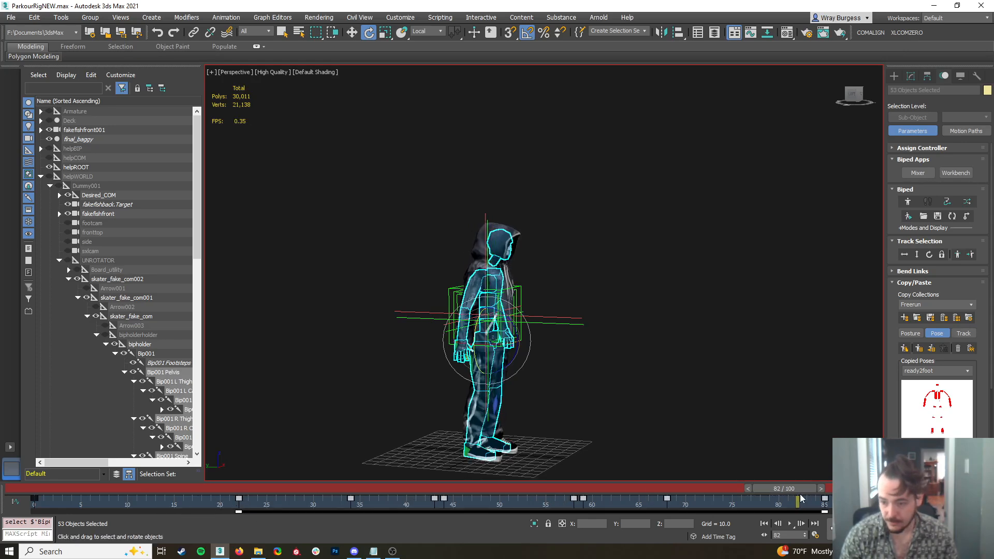
Deselect the biped and play back the retimed animation from frame 0
left_click_drag(807, 491, 52, 472)
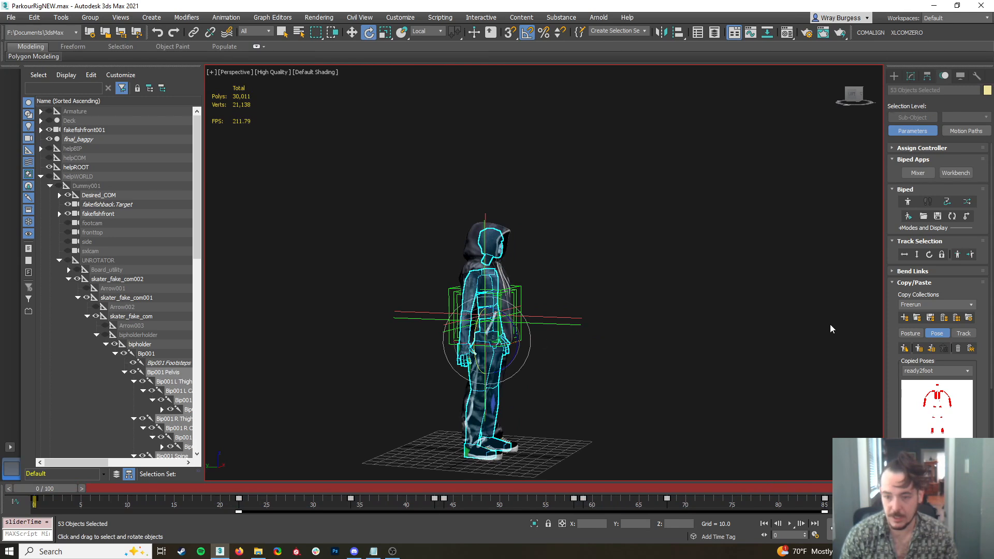
left_click(830, 324)
left_click(789, 522)
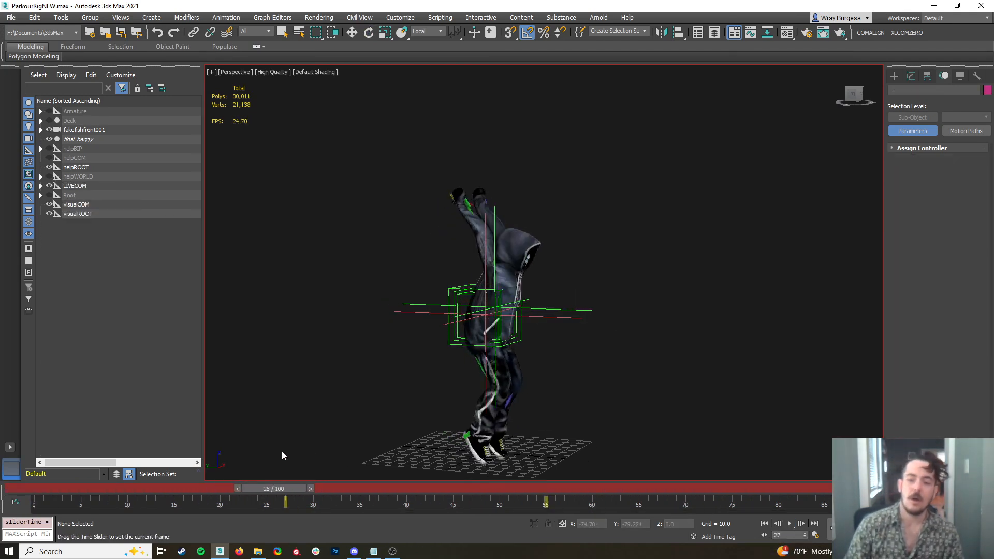
key("Escape")
Return to frame 0 and run the COMALIGN script on the animation
left_click_drag(36, 488, 32, 460)
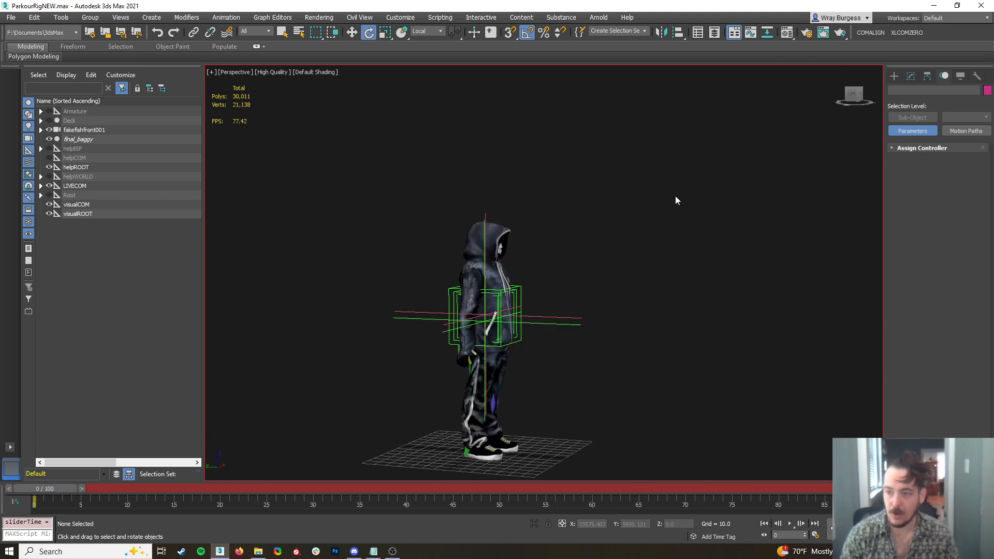
left_click(868, 29)
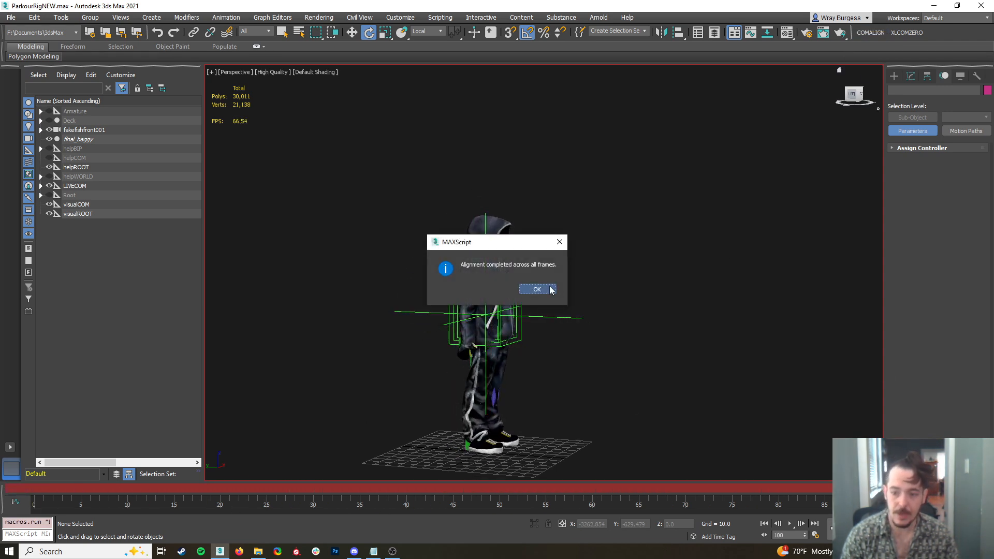
left_click(537, 289)
Select both upper arms and copy their frame 22 key to frame 28
left_click_drag(62, 488, 236, 471)
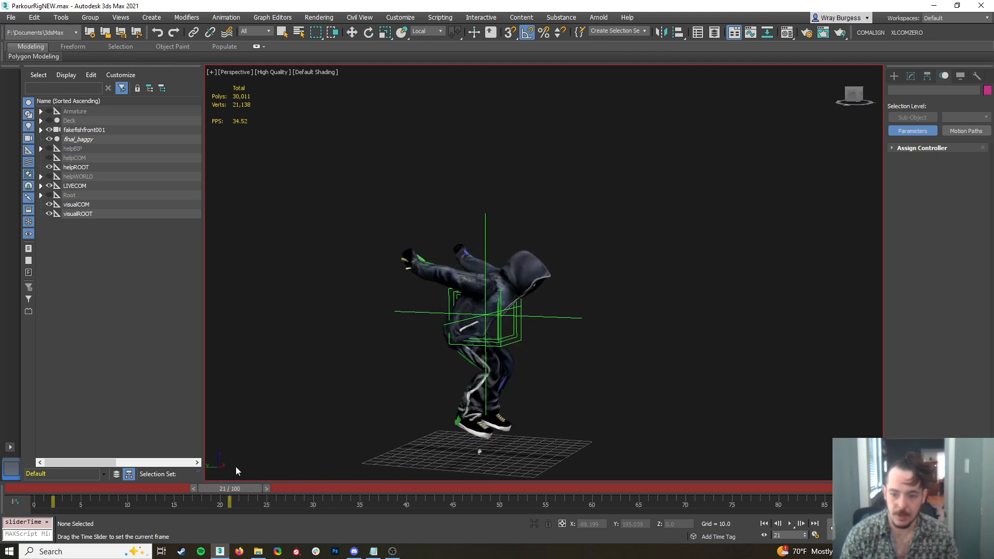
left_click(472, 279)
left_click(716, 332)
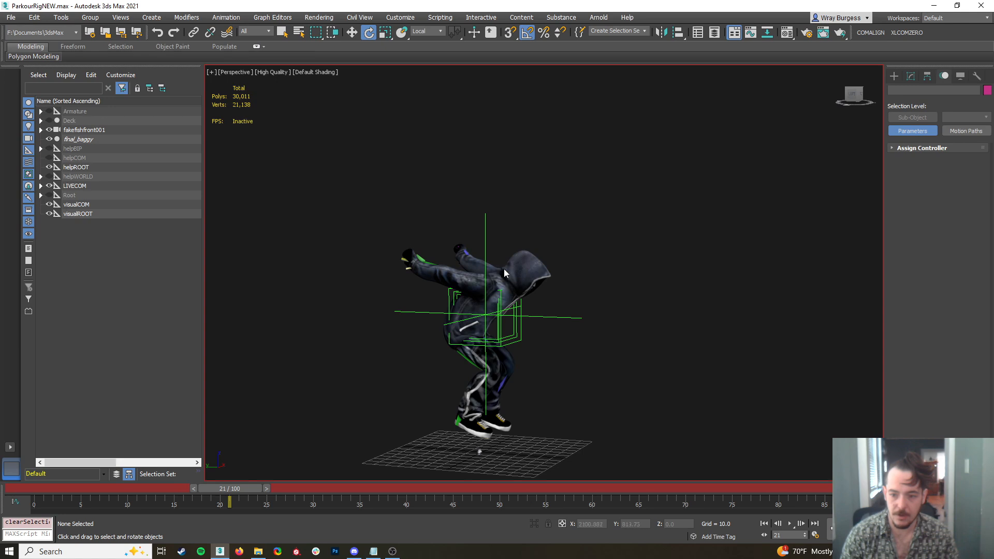
left_click(499, 275)
left_click(456, 277, "ctrl")
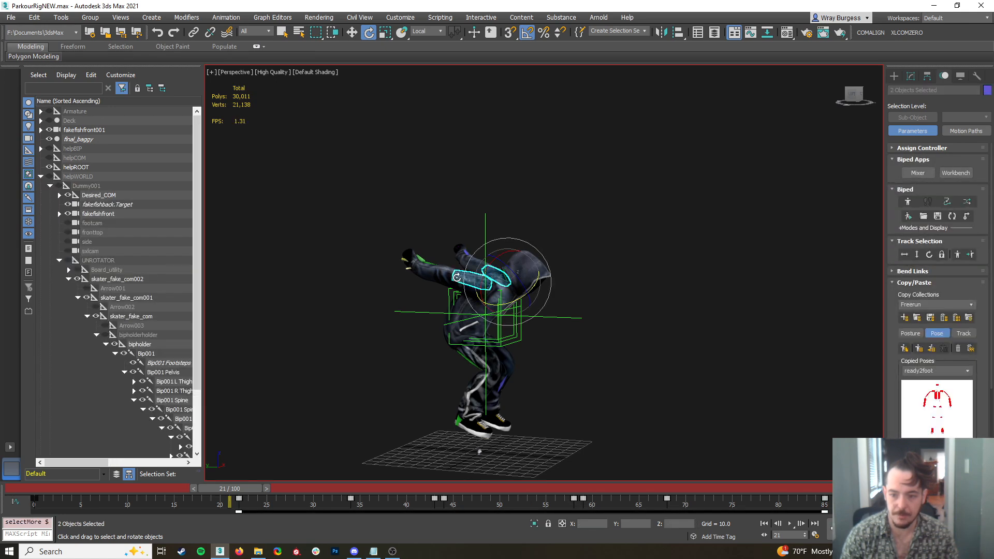
left_click_drag(241, 488, 306, 505)
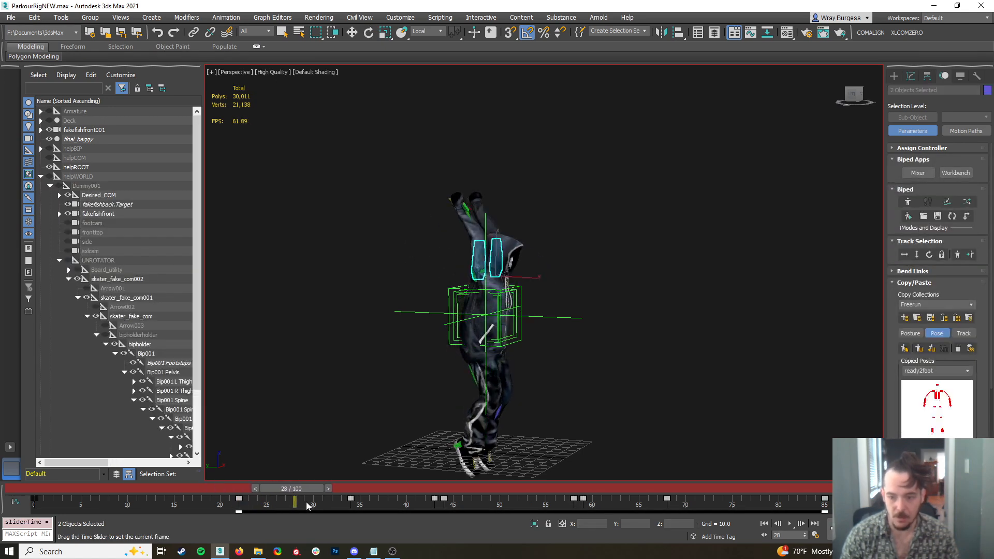
key("e")
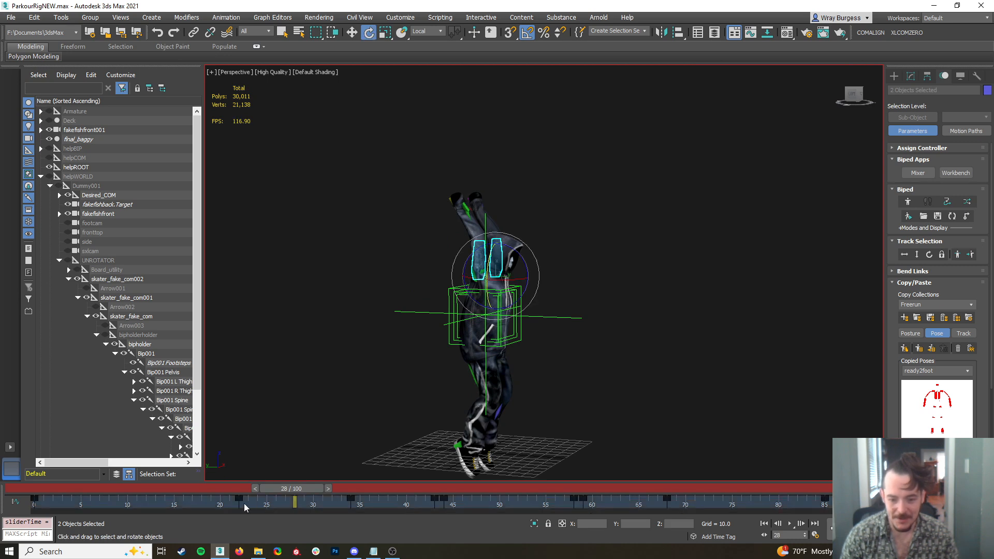
left_click_drag(267, 500, 294, 500, "shift")
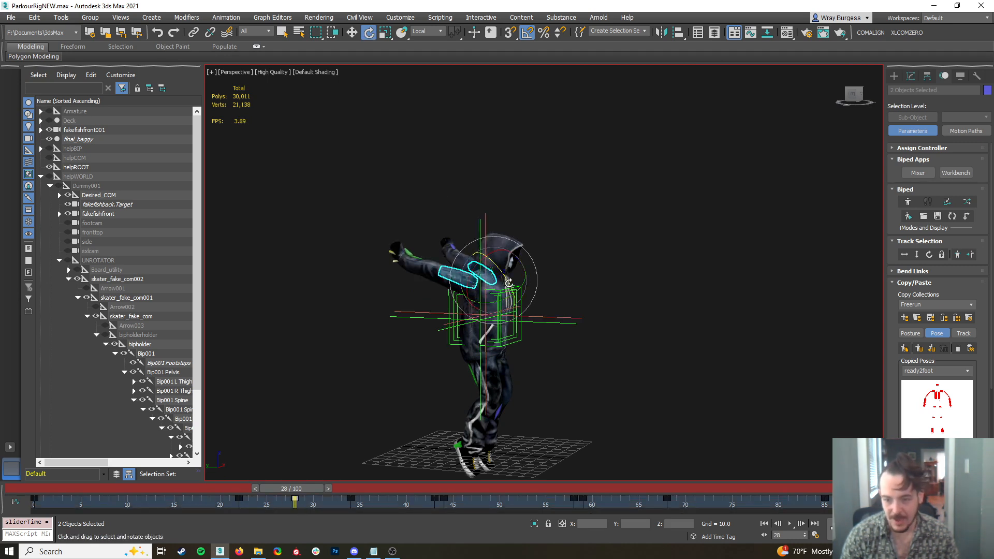
Swing both upper arms downward at frame 28 and rotate both clavicles to match
left_click_drag(461, 275, 522, 245)
mouse_move(538, 302)
middle_mouse_down("alt")
mouse_move(451, 296)
mouse_move(542, 304)
middle_mouse_up("alt")
left_click_drag(521, 299, 496, 291)
key("Page_Up")
middle_click_drag(501, 294, 629, 324, "alt")
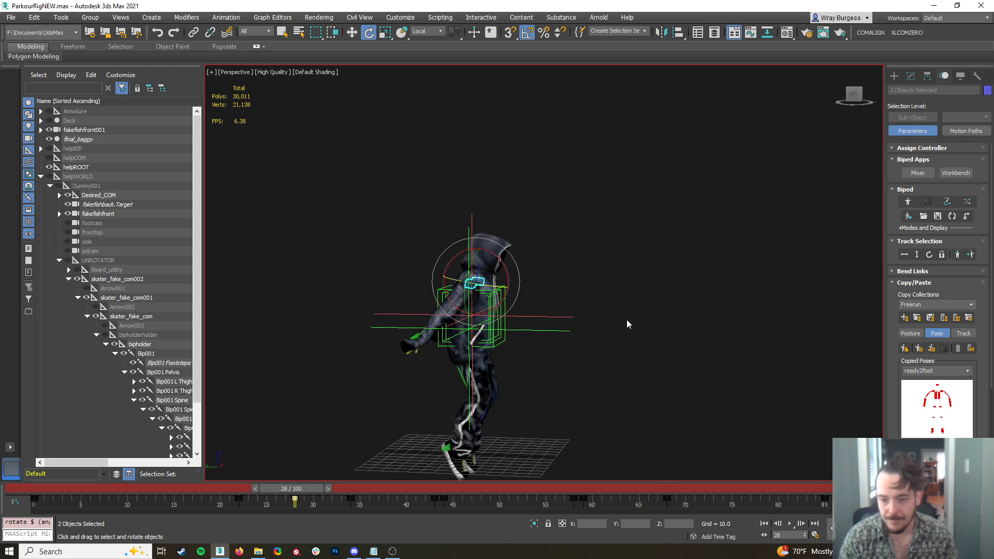
Rotate both clavicles further at frame 28 and swing both upper arms at frame 37
left_click_drag(510, 279, 509, 250)
mouse_move(572, 377)
middle_mouse_down("alt")
mouse_move(466, 386)
mouse_move(510, 382)
mouse_move(468, 382)
mouse_move(514, 367)
mouse_move(570, 383)
middle_mouse_up("alt")
left_click_drag(304, 486, 393, 525)
key("e")
left_click(351, 498)
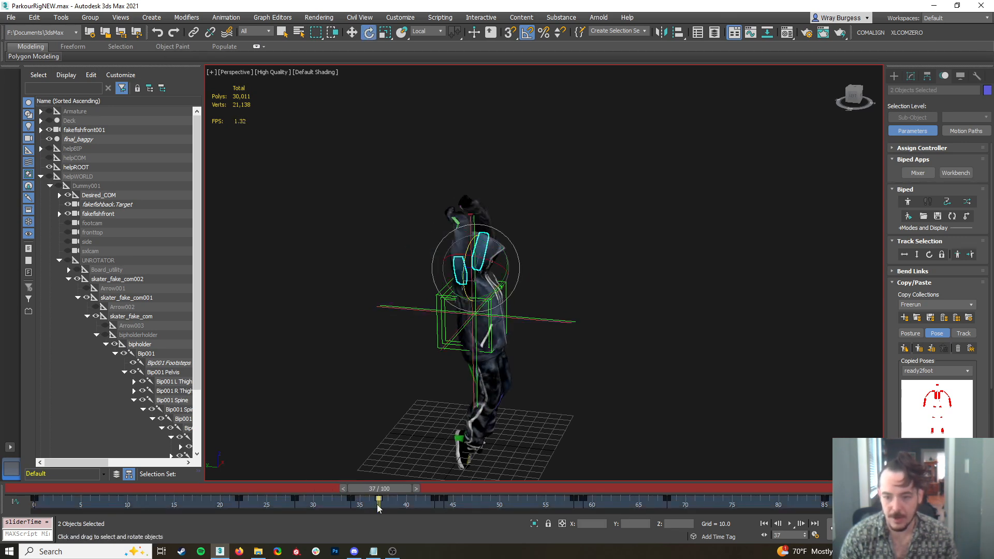
left_click_drag(506, 261, 507, 280)
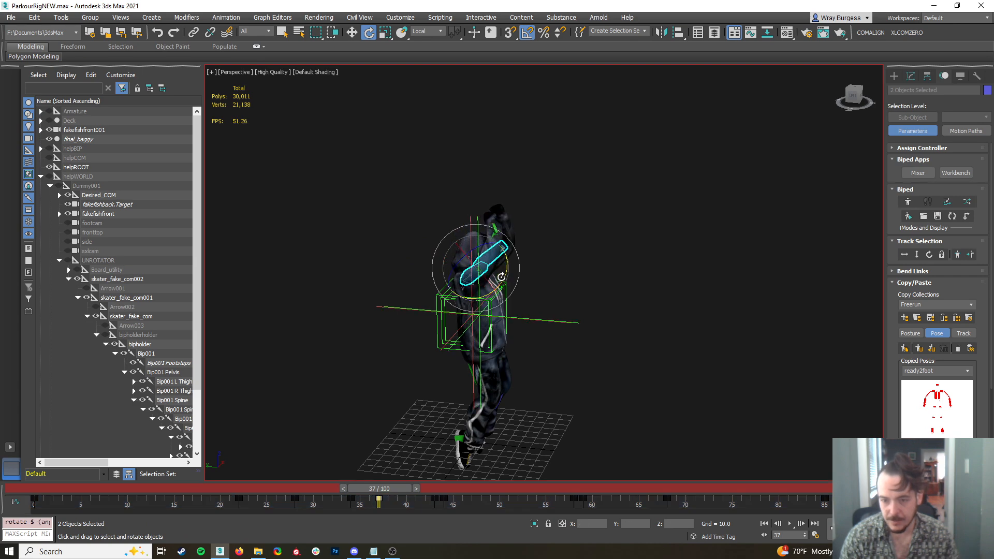
left_click_drag(484, 245, 516, 251)
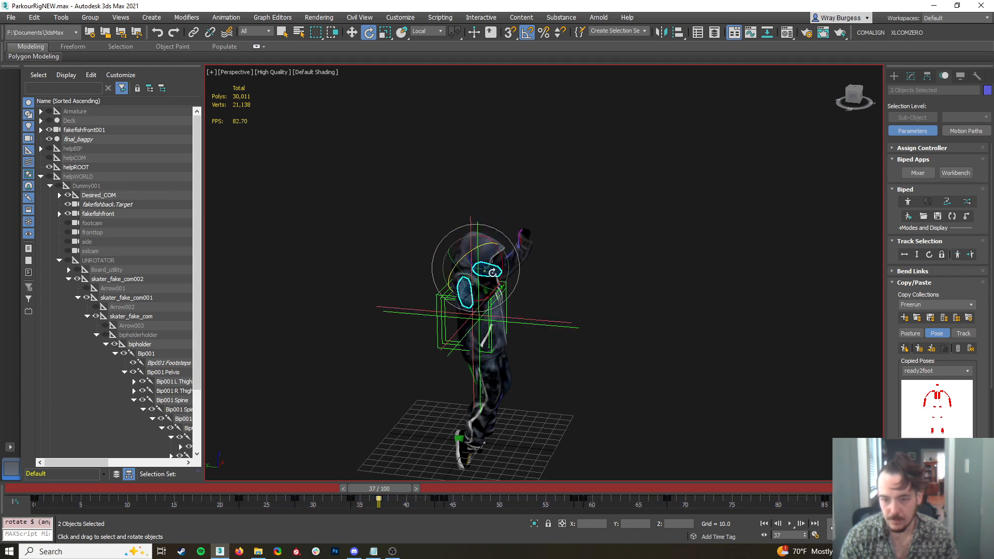
left_click_drag(469, 283, 482, 285)
mouse_move(494, 335)
middle_mouse_down("alt")
mouse_move(514, 333)
mouse_move(517, 344)
mouse_move(511, 334)
middle_mouse_up("alt")
Deselect everything after scrubbing through the arm swing, run the COMALIGN script, and return to frame 0
left_click_drag(376, 494, 600, 468)
key("e")
left_click(757, 167)
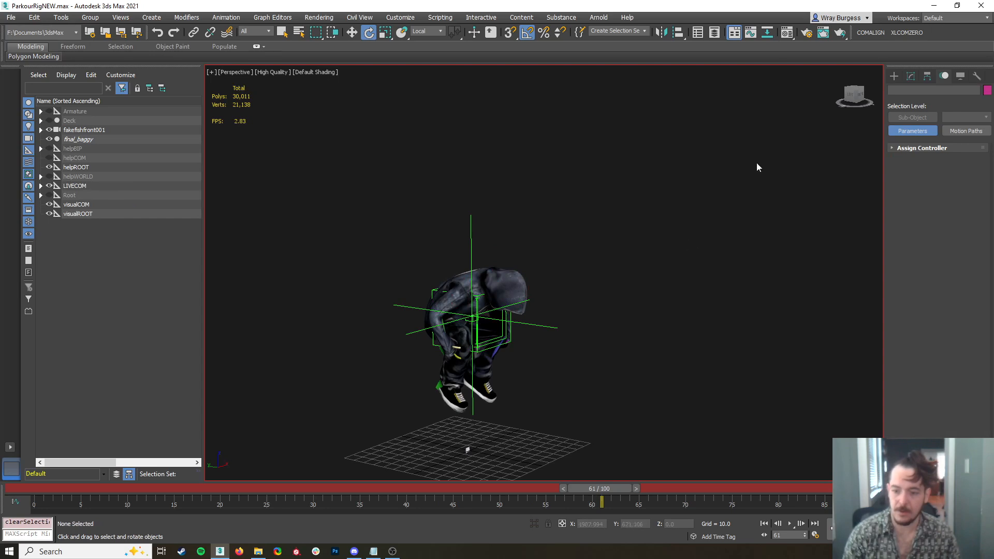
left_click(878, 35)
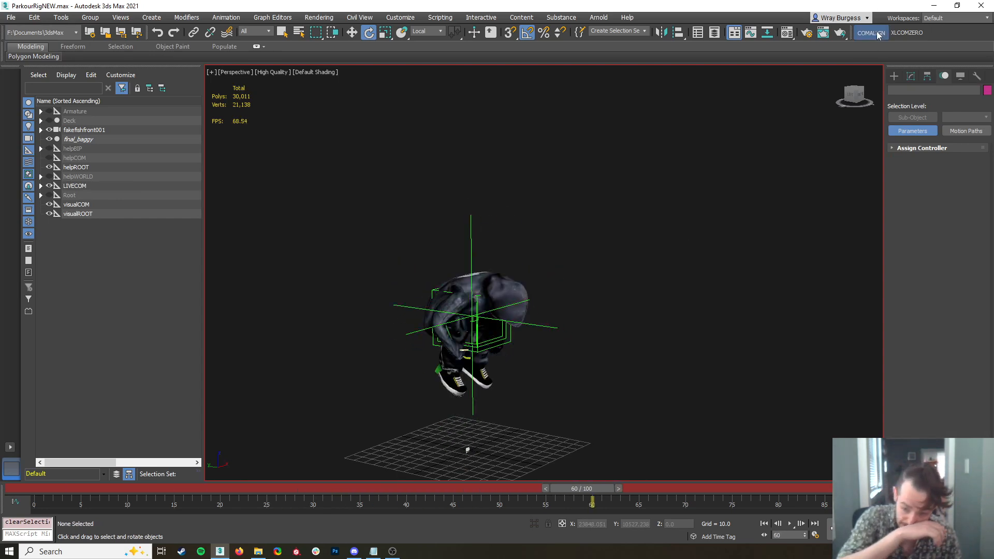
left_click(541, 288)
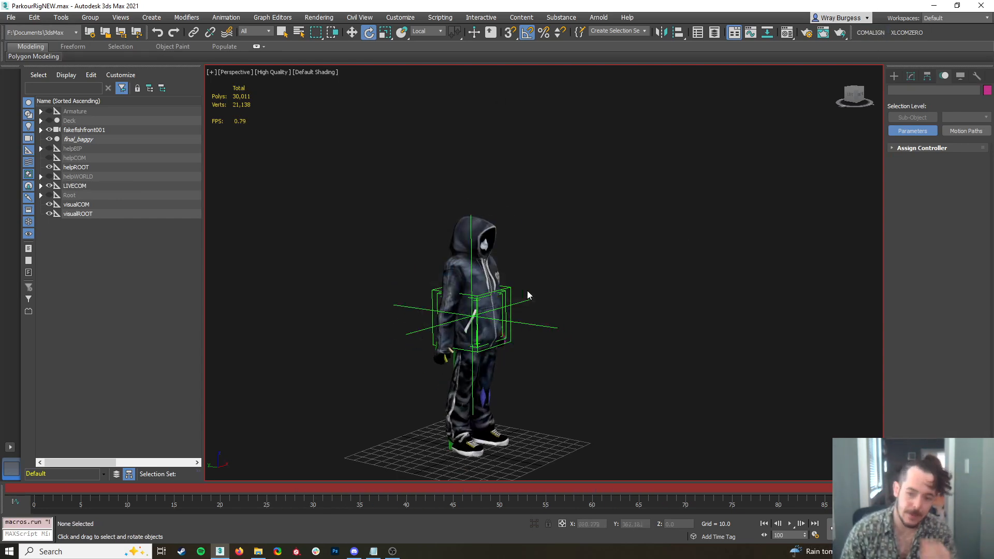
left_click_drag(308, 491, 43, 493)
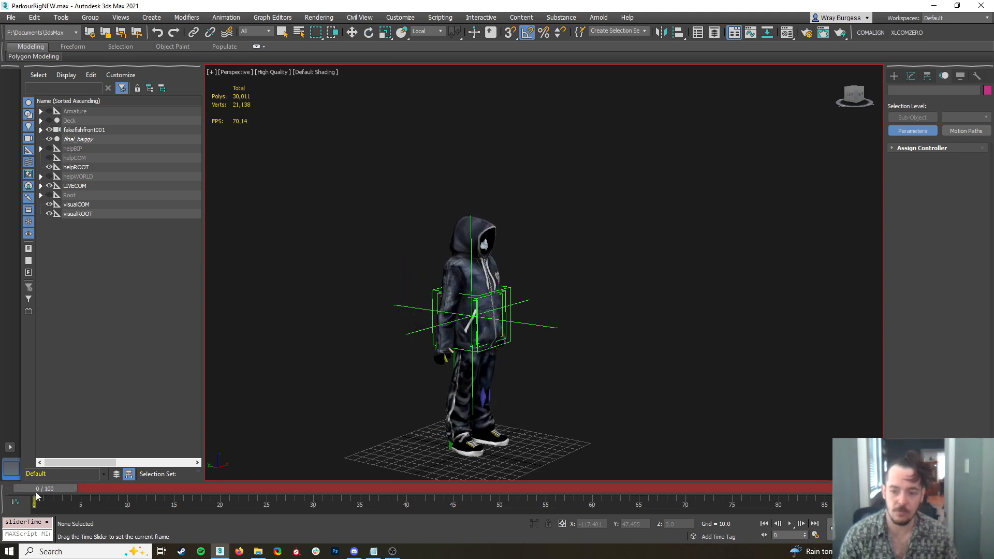
Select the skater_fake_com001 helper and rotate it slightly backward at frame 35
middle_click_drag(720, 397, 712, 377, "alt")
scroll(712, 377, "up", 4)
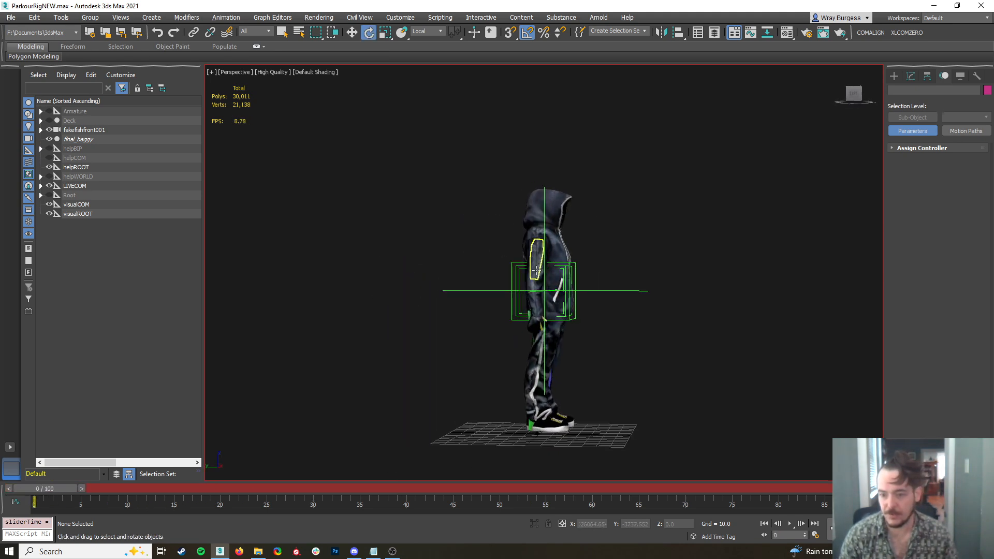
left_click(510, 263)
left_click_drag(34, 491, 360, 549)
key("e")
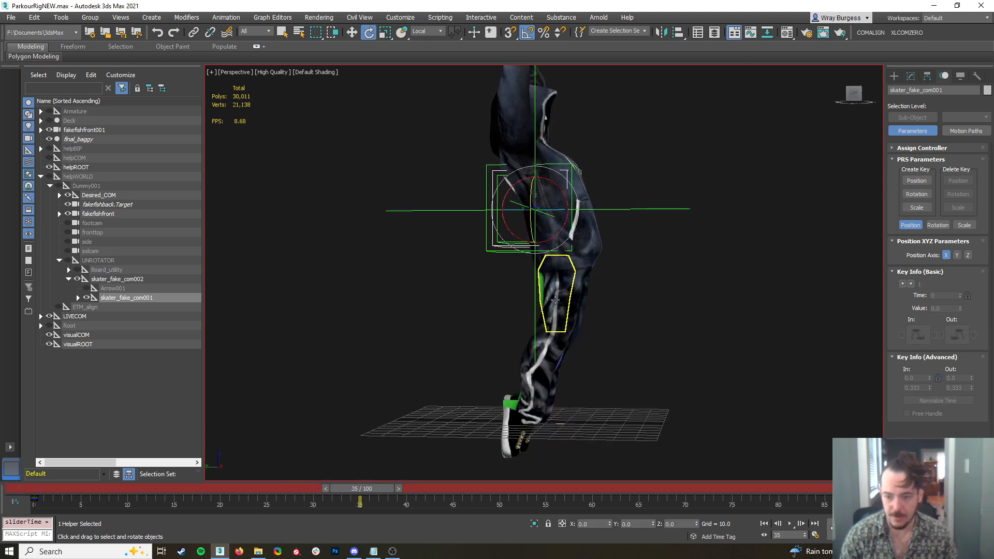
left_click_drag(564, 192, 566, 179)
Copy the skater_fake_com001 key from frame 0 to frame 70 and rotate the helper through the backward flip there
left_click_drag(363, 488, 691, 541)
key("e")
key("e")
left_click_drag(33, 500, 685, 505, "shift")
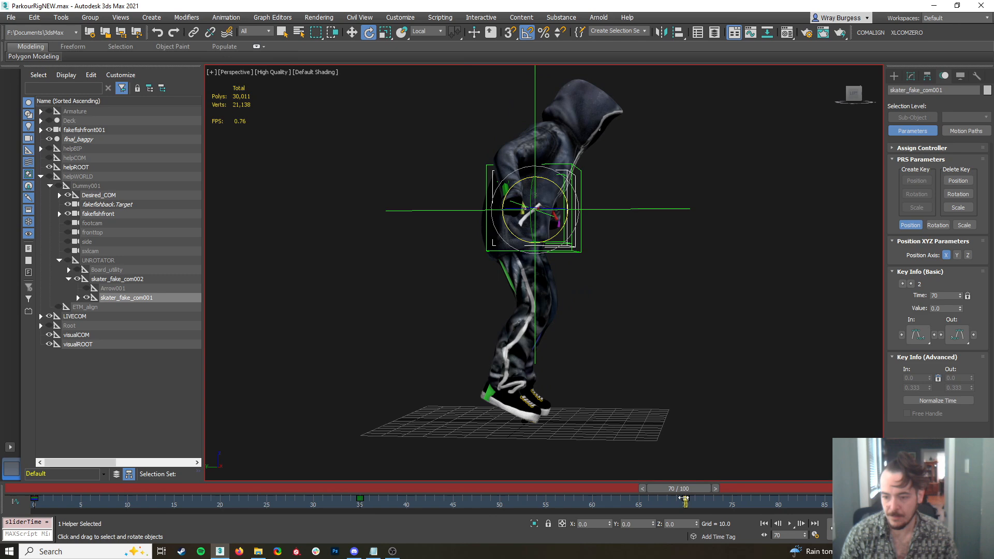
left_click_drag(578, 187, 524, 420)
left_click_drag(478, 32, 479, 31)
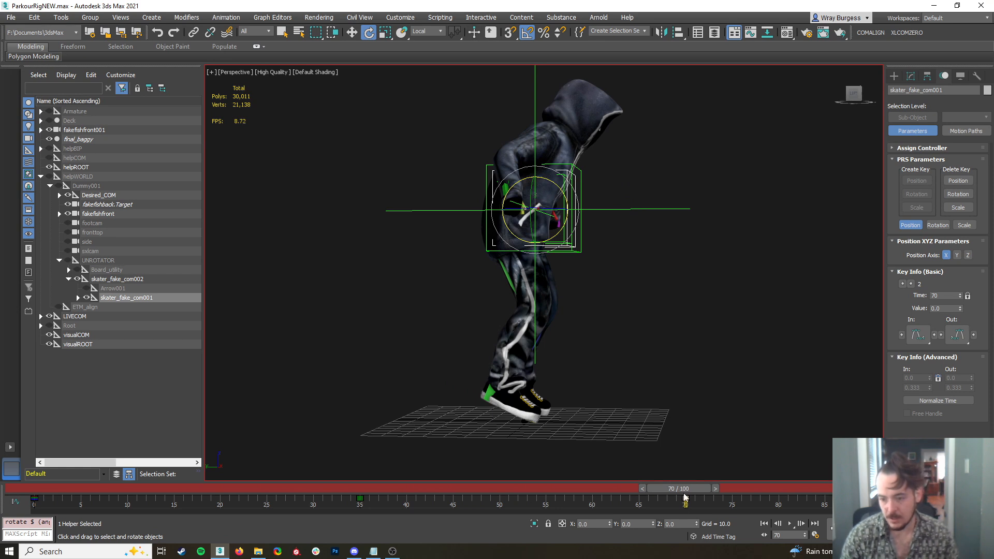
left_click_drag(556, 187, 562, 189)
Rotate the skater_fake_com001 helper slightly backward at frame 85 and scrub back through the flip to frame 0
left_click_drag(686, 487, 818, 488)
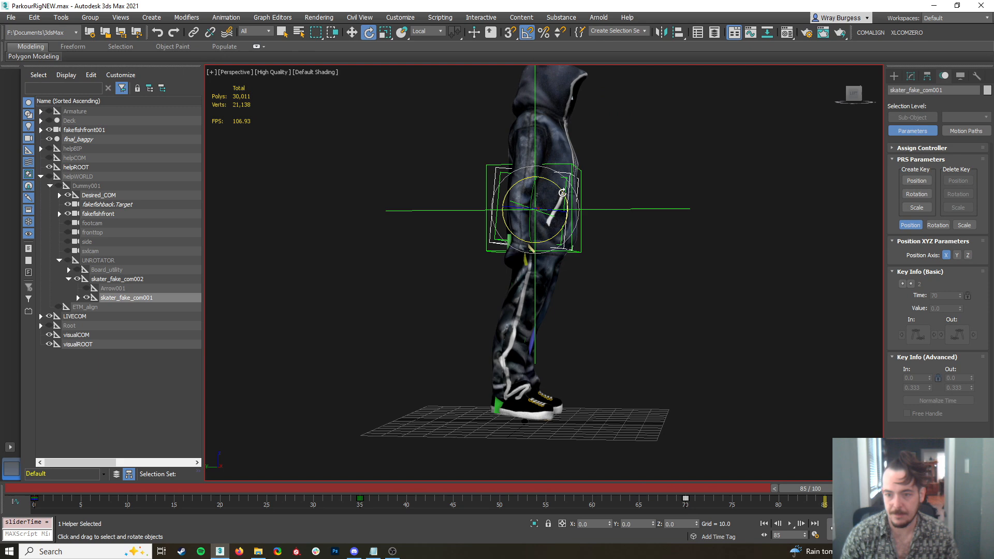
left_click_drag(570, 192, 561, 188)
left_click_drag(802, 489, 429, 558)
left_click_drag(433, 508, 41, 513)
key("e")
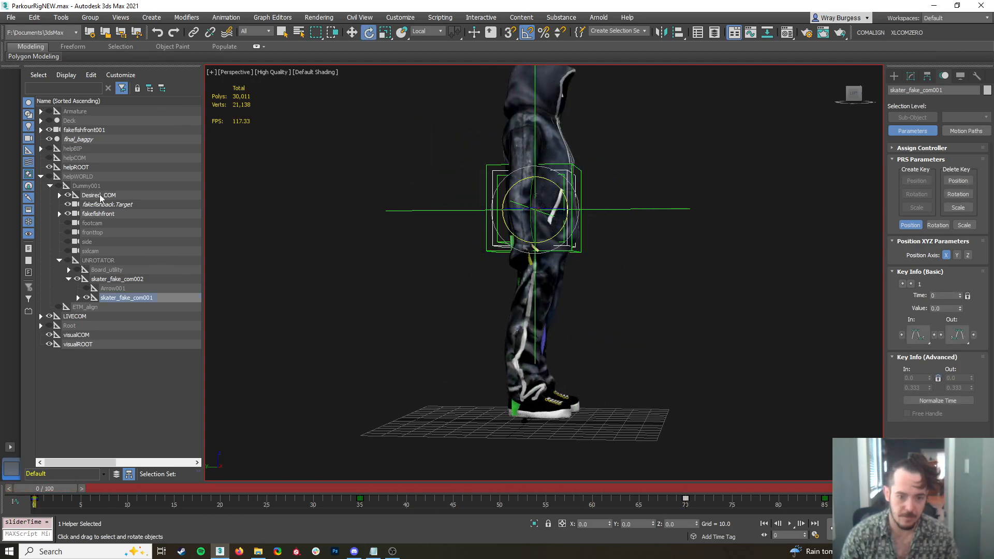
Select Desired_COM and move it down and backward at frame 21 for the crouch
left_click(98, 195)
right_click(553, 203)
left_click(562, 216)
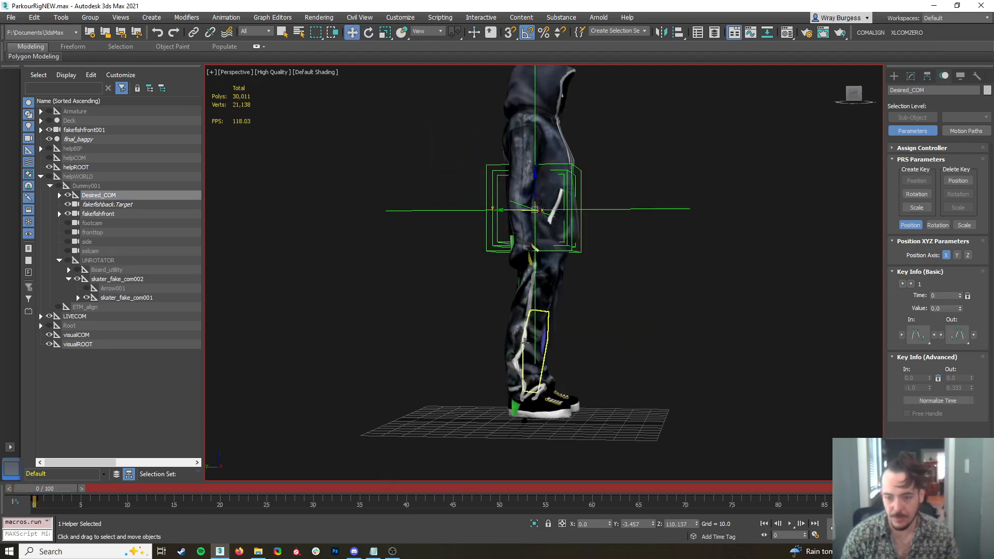
left_click_drag(41, 493, 246, 536)
left_click_drag(237, 488, 219, 488)
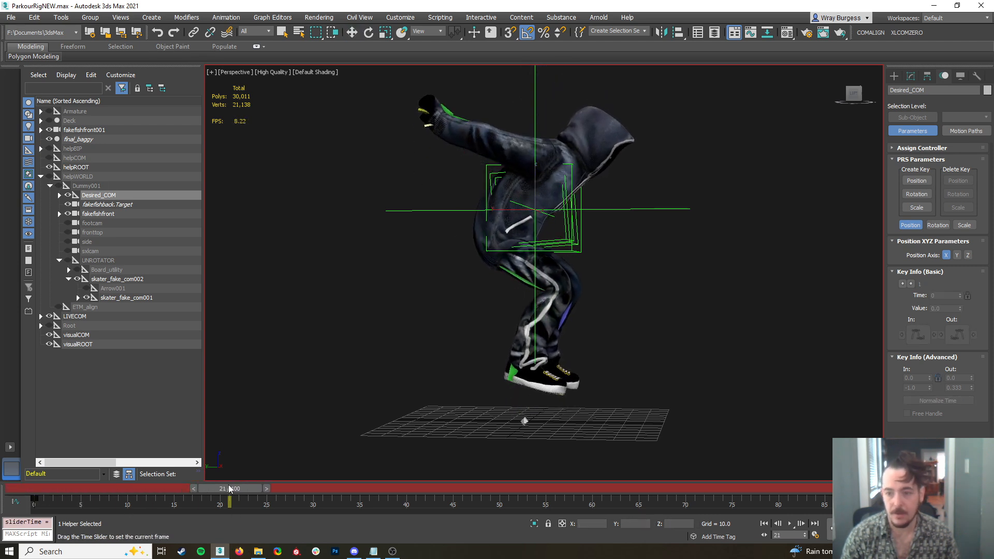
left_click_drag(521, 196, 497, 233)
Raise Desired_COM and shift it backward at frame 33 to about Y 24, Z 132
left_click_drag(250, 490, 361, 529)
middle_click_drag(534, 316, 571, 328)
scroll(570, 328, "down", 3)
left_click_drag(547, 278, 525, 212)
left_click_drag(524, 216, 524, 215)
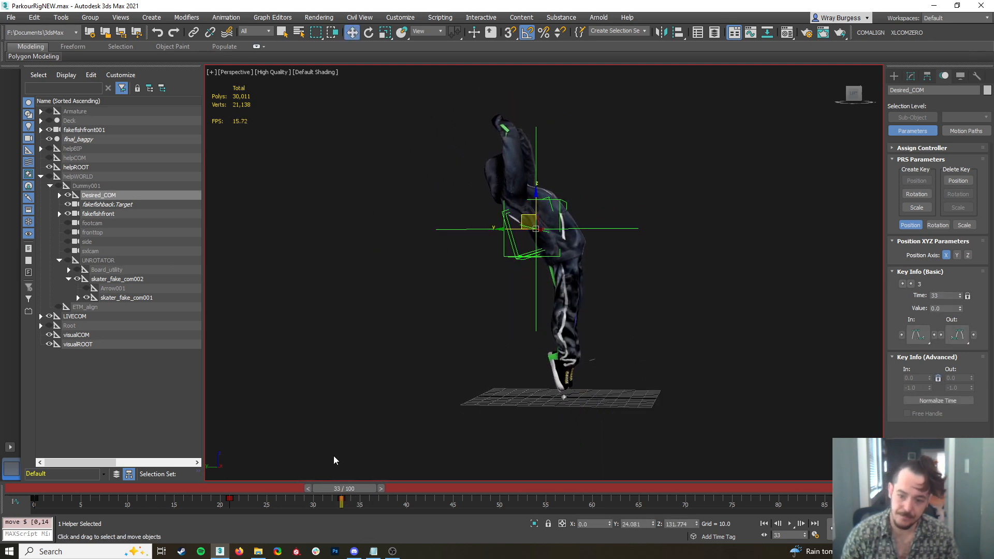
Move Desired_COM to about Y 73, Z 110 at frame 70 and about Y 83, Z 106 at frame 100
left_click_drag(341, 492, 684, 550)
left_click_drag(525, 214, 464, 242)
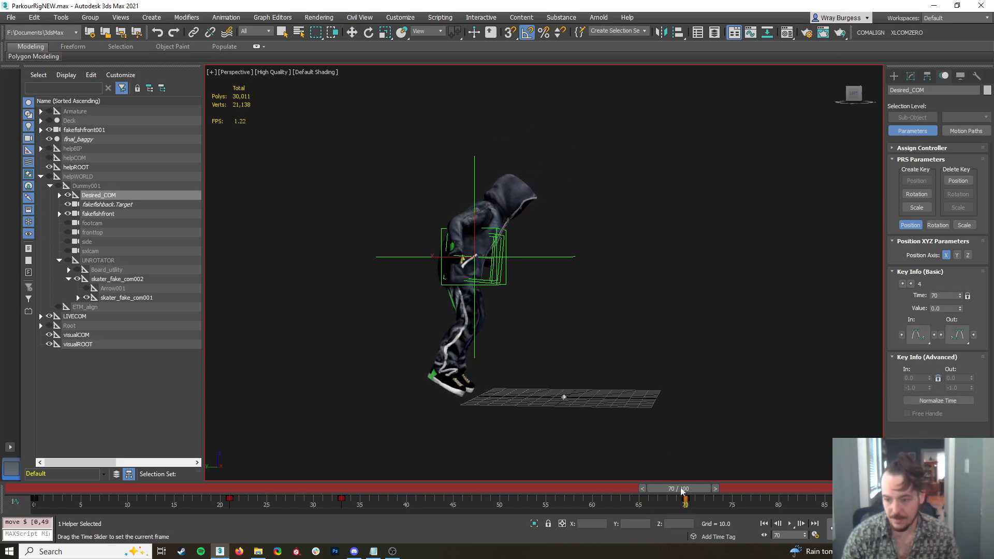
left_click_drag(682, 490, 914, 490)
key("w")
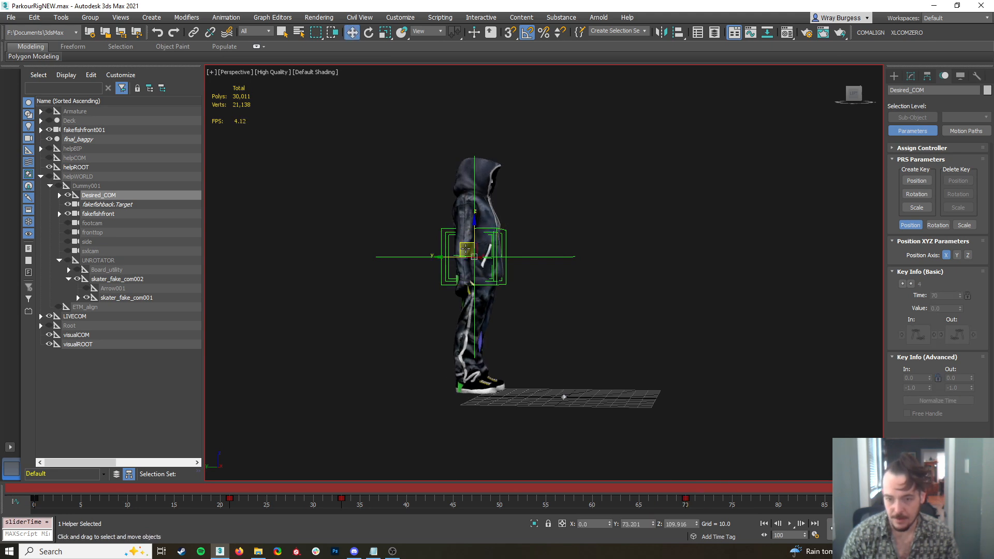
left_click_drag(463, 244, 450, 250)
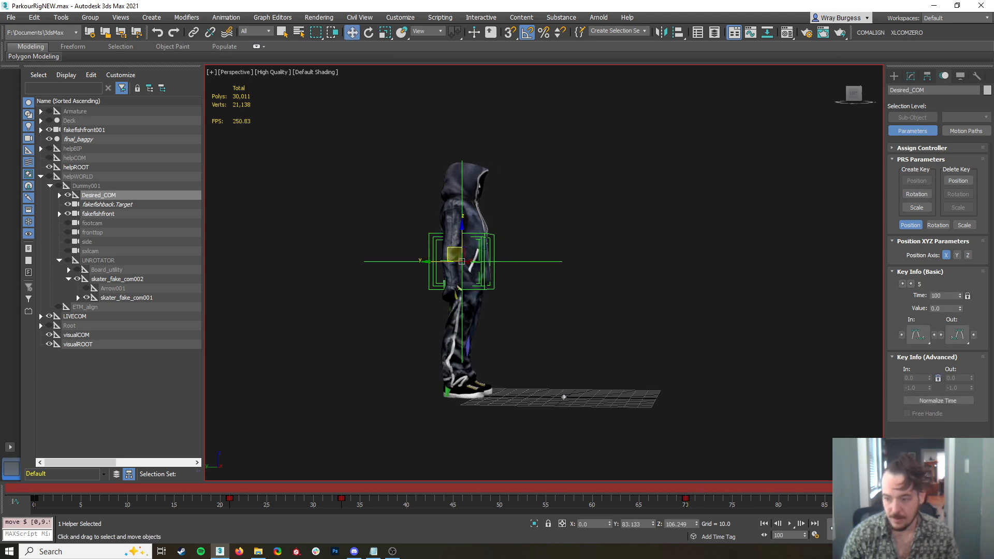
Open the Curve Editor for Desired_COM and place its window below the character
left_click_drag(957, 488, 756, 538)
right_click(470, 297)
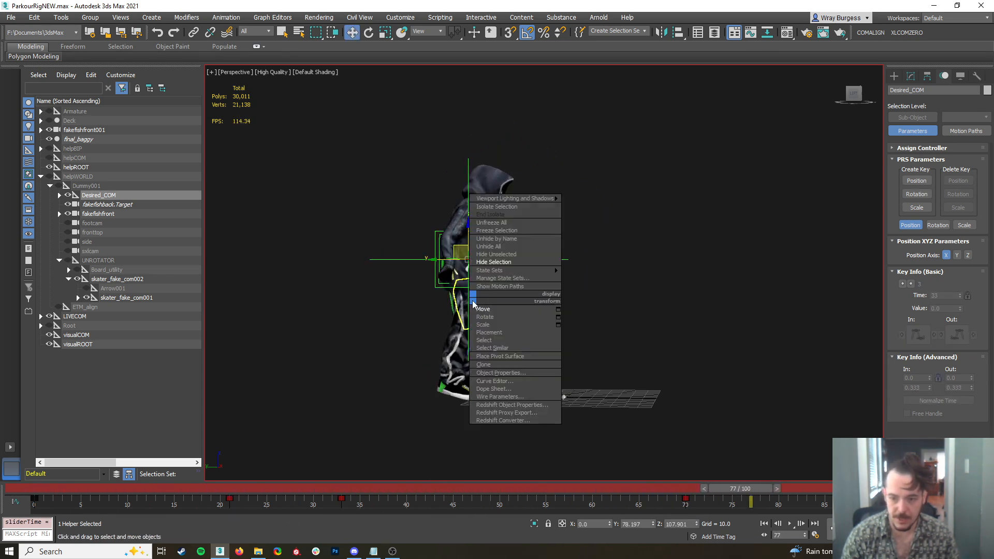
left_click(501, 382)
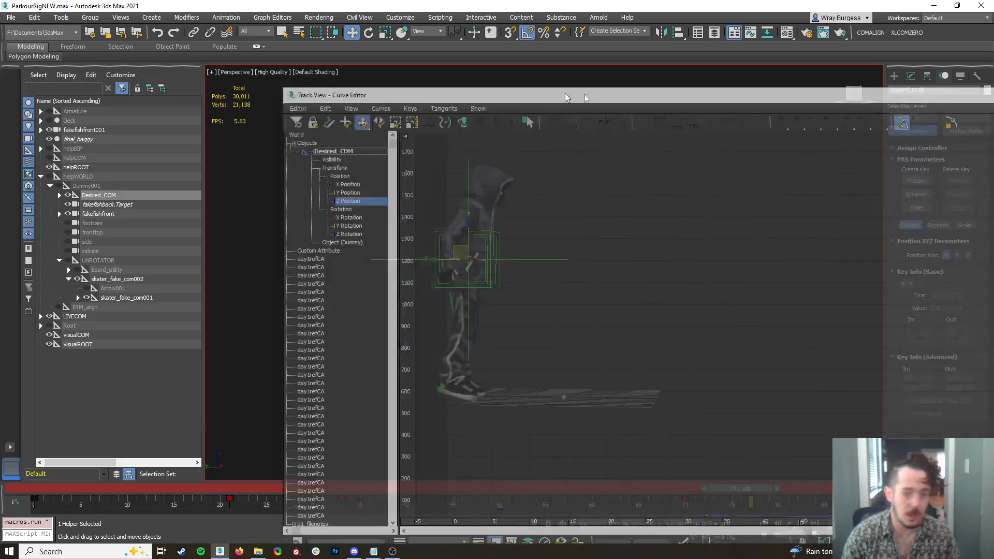
left_click_drag(311, 93, 338, 307)
middle_click_drag(621, 228, 641, 144)
scroll(642, 144, "down", 3)
middle_click_drag(615, 183, 528, 209)
Adjust the frame 70 key's tangent on the Z Position curve for a higher jump arc, and close the Curve Editor
middle_click_drag(532, 402, 470, 239)
middle_click_drag(507, 357, 440, 400)
left_click(537, 412)
left_click_drag(564, 399, 447, 377)
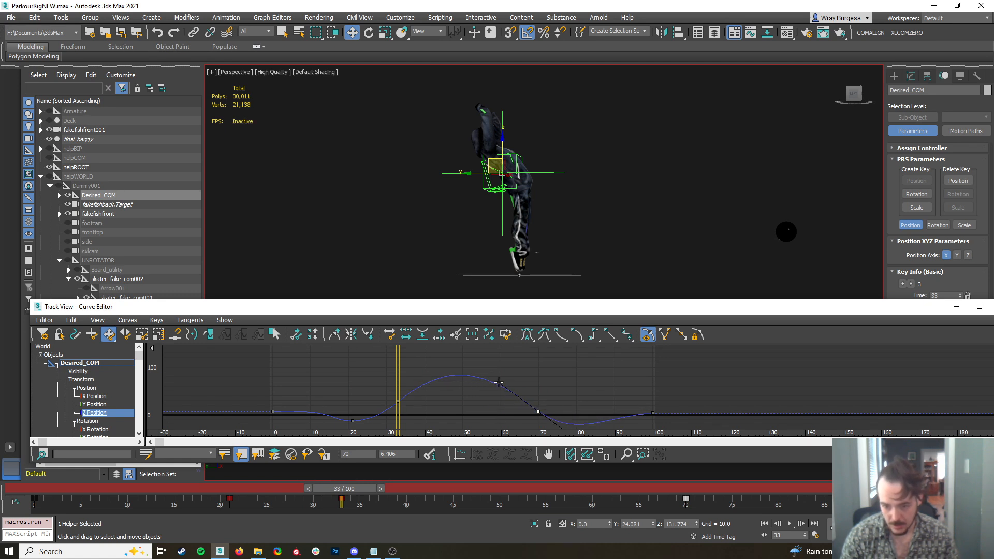
left_click_drag(398, 425, 565, 432)
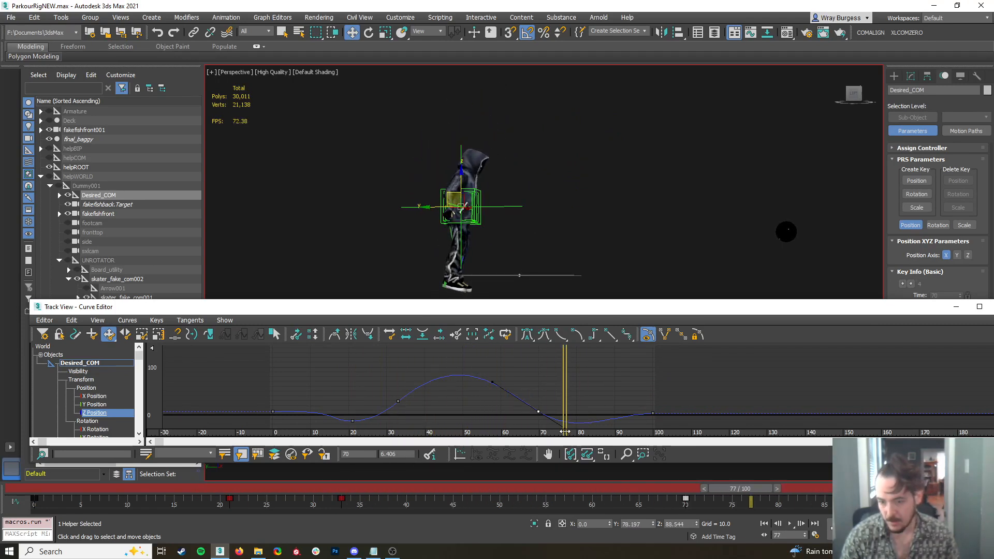
left_click(991, 308)
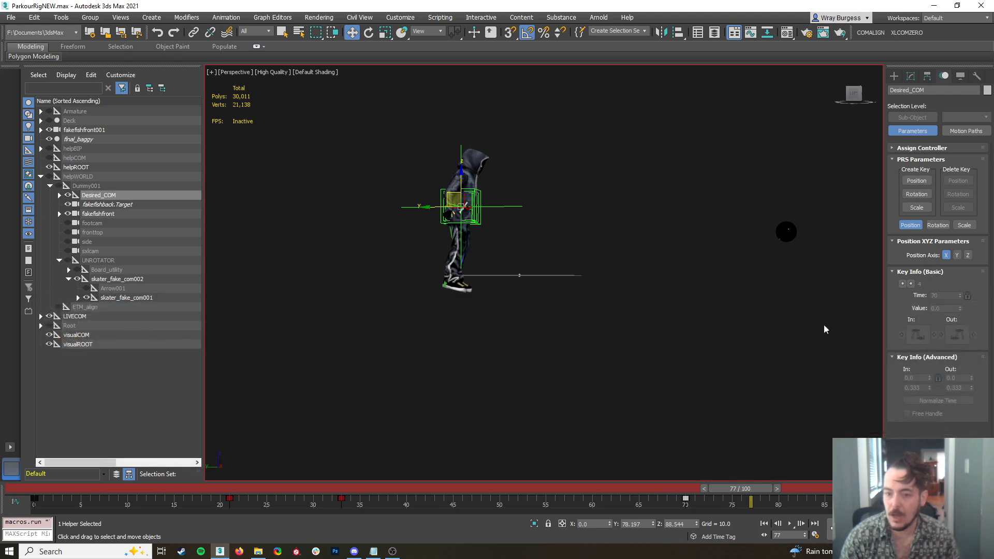
Lower Desired_COM to about Z 105 at frame 0, adjust its position at frame 100, and return to frame 0
left_click_drag(740, 488, 50, 494)
key("w")
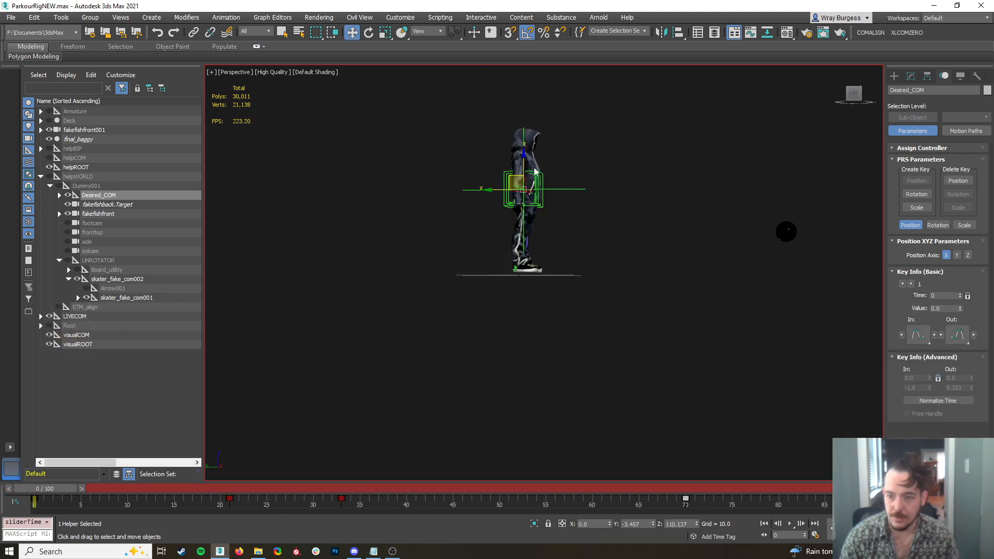
left_click_drag(524, 161, 528, 165)
left_click_drag(26, 489, 958, 528)
left_click_drag(458, 165, 465, 165)
middle_click_drag(522, 236, 551, 388, "alt")
left_click_drag(842, 488, 45, 488)
key("w")
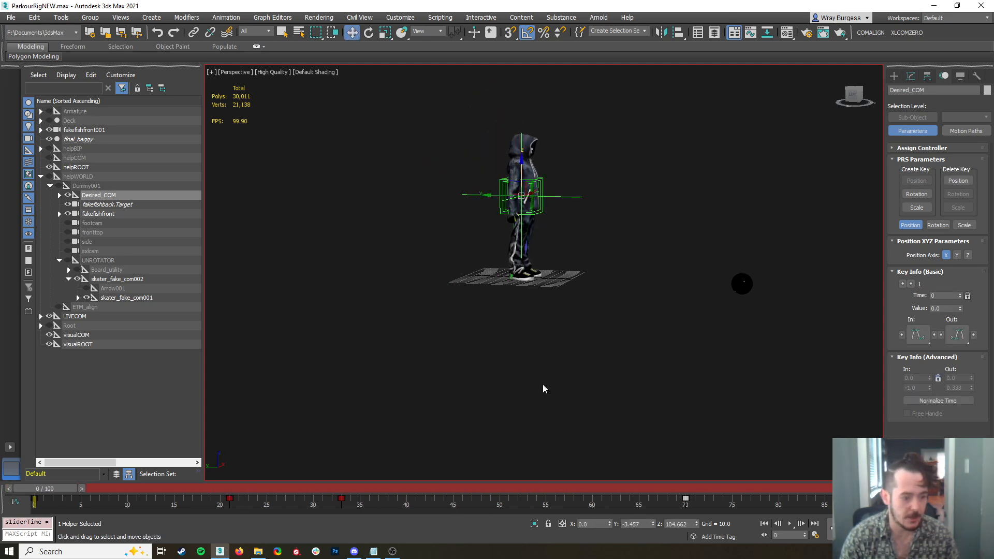
Select both biped feet and set a sliding key for them at frame 0
left_click(959, 78)
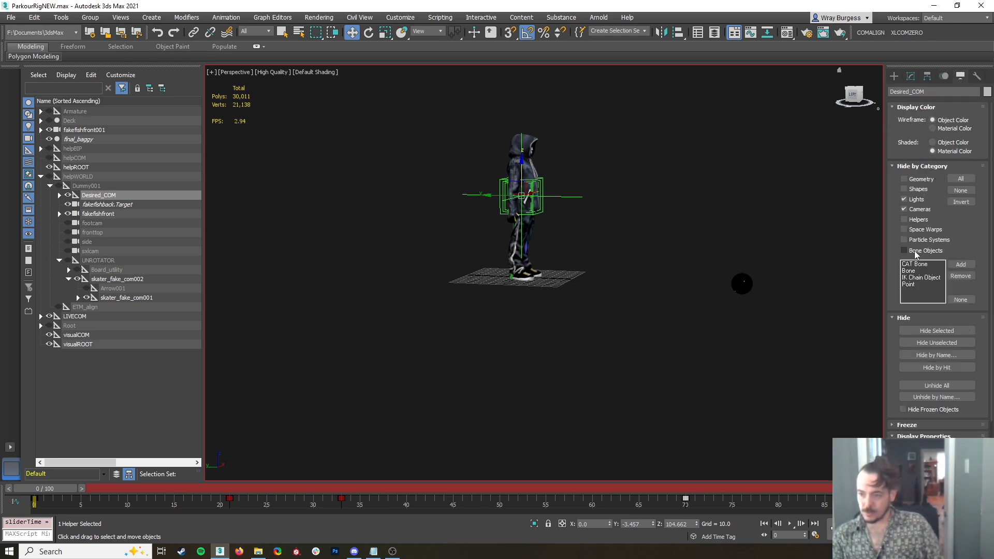
left_click(943, 77)
scroll(522, 276, "up", 5)
left_click(498, 283)
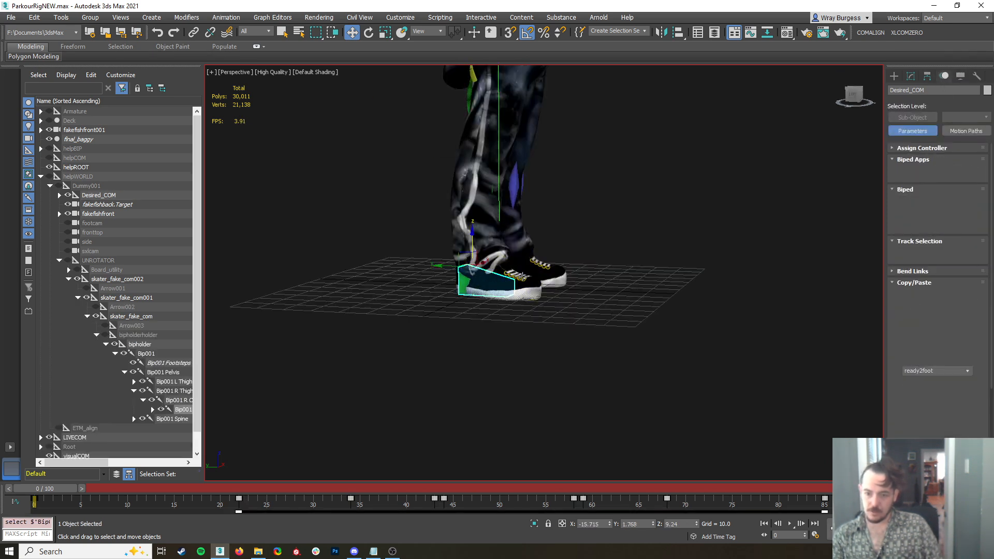
left_click(525, 275, "ctrl")
right_click(473, 258)
left_click(454, 284)
Rotate both feet about 10 degrees at frame 22 so the soles lie flat
left_click_drag(38, 488, 235, 518)
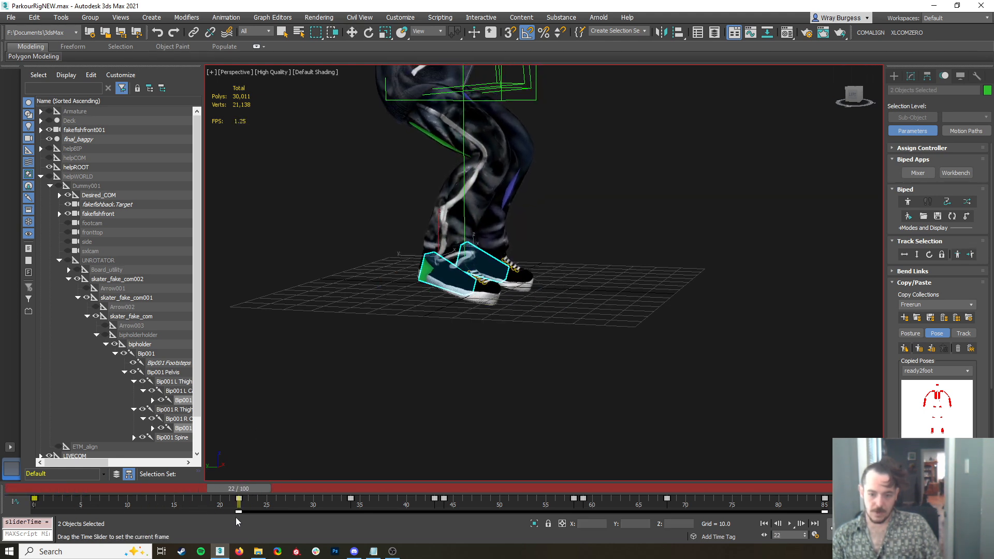
middle_click_drag(577, 263, 549, 239, "alt")
right_click(456, 283)
left_click(471, 301)
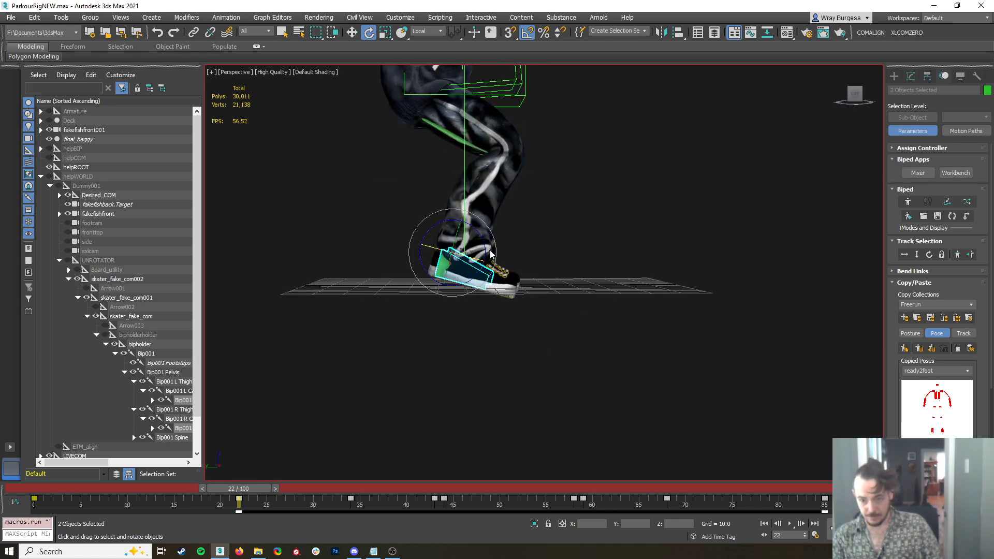
left_click_drag(486, 244, 486, 236)
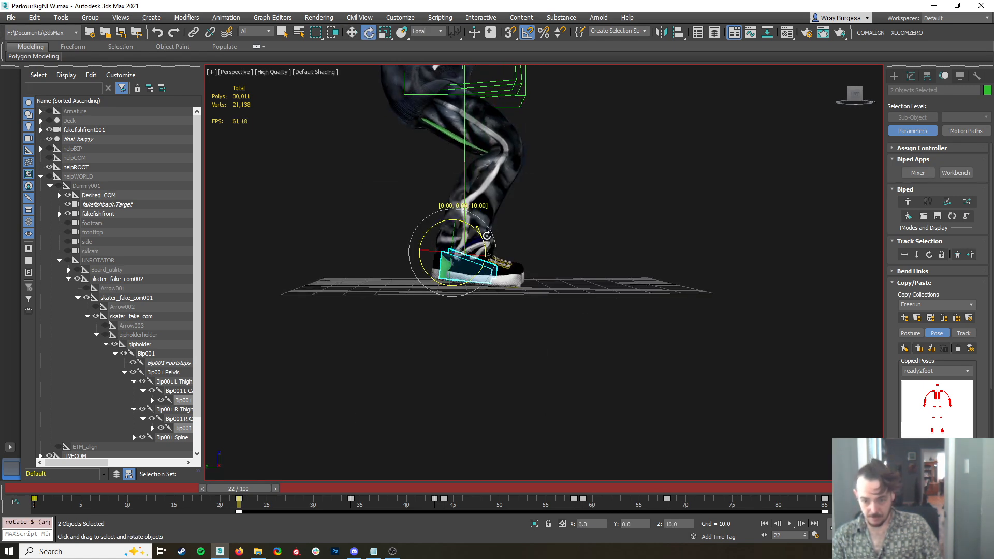
Lower both feet slightly onto the ground at frame 22 and set a sliding key
right_click(477, 242)
left_click(480, 248)
left_click_drag(454, 228, 455, 236)
mouse_move(517, 283)
middle_mouse_down("alt")
mouse_move(470, 283)
mouse_move(514, 282)
mouse_move(504, 287)
middle_mouse_up("alt")
right_click(434, 279)
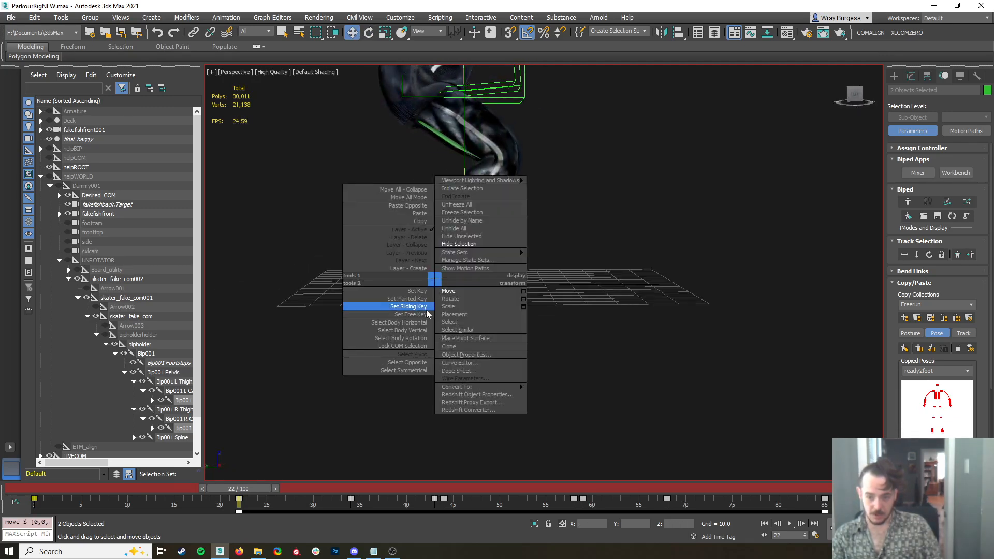
left_click(416, 306)
Copy the feet's frame 22 key to frame 27
left_click_drag(240, 500, 319, 525)
key("w")
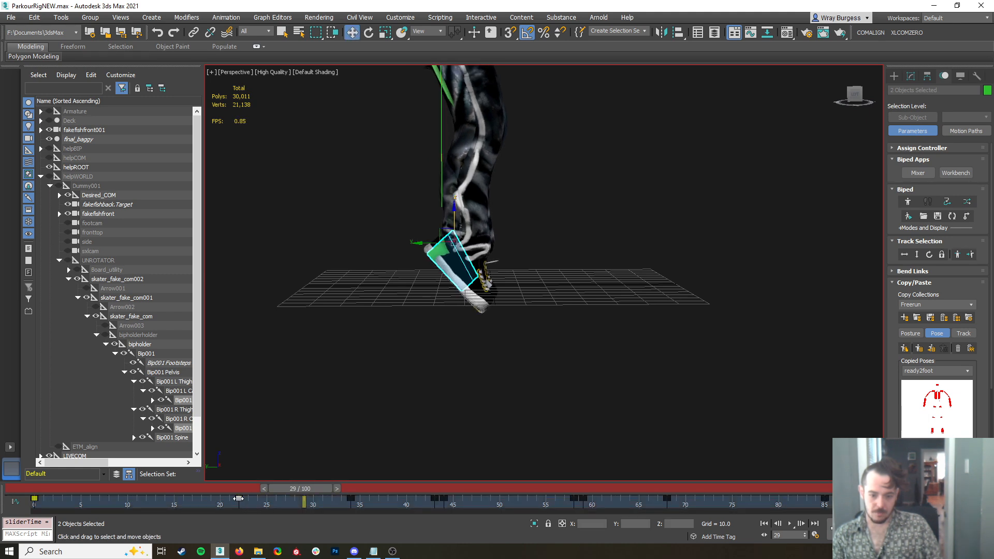
left_click_drag(305, 508, 297, 492, "shift")
key("ctrl+z")
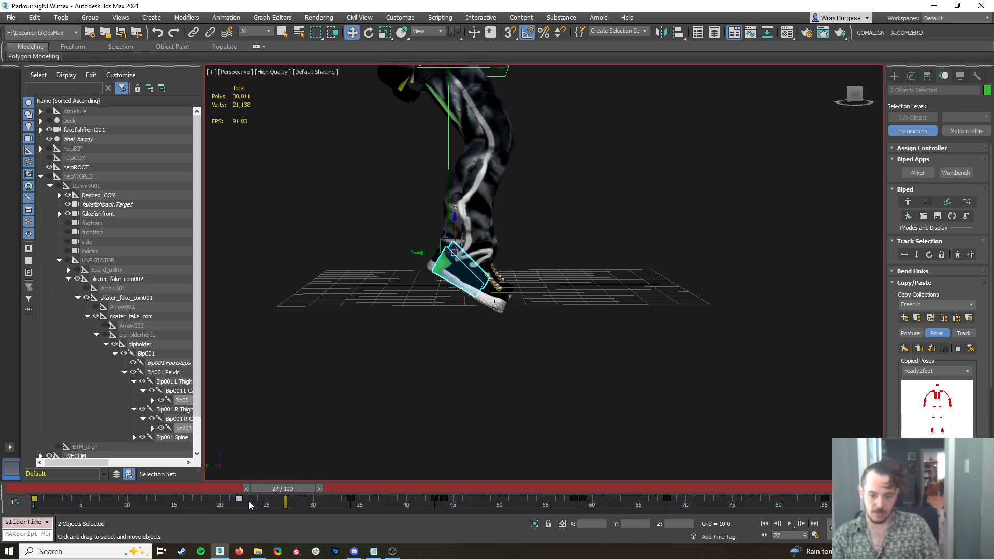
left_click_drag(234, 503, 287, 506, "shift")
Try rotating both feet at frame 27 and undo the rotation
right_click(467, 261)
left_click(506, 301)
left_click_drag(477, 242, 483, 256)
mouse_move(284, 502)
left_mouse_down()
mouse_move(300, 505)
mouse_move(294, 495)
left_mouse_up()
key("ctrl+z")
middle_click_drag(556, 322, 471, 334, "alt")
key("ctrl+z")
left_click_drag(282, 488, 292, 496)
middle_click_drag(454, 382, 535, 373, "alt")
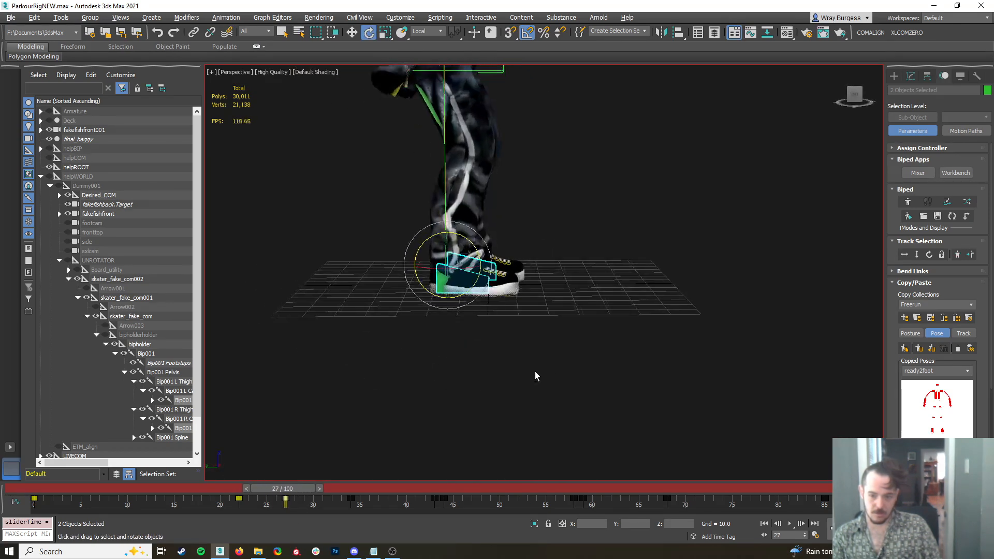
Rotate the feet and toes at frame 27 to raise the heels, and move that key to frame 29
left_click(535, 376)
left_click(467, 272)
left_click_drag(476, 246, 486, 258)
middle_click_drag(497, 279, 690, 295, "alt")
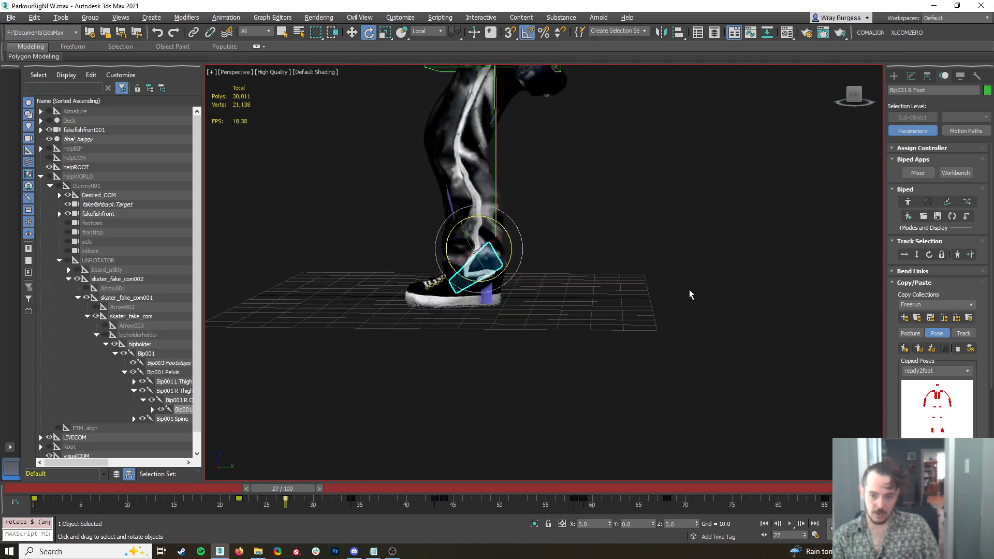
left_click(489, 295)
mouse_move(511, 260)
left_mouse_down()
mouse_move(511, 244)
mouse_move(512, 277)
left_mouse_up()
middle_click_drag(512, 273, 436, 345, "alt")
left_click(298, 327, "ctrl")
left_click_drag(285, 498, 696, 518)
Rotate both feet and their toes at frame 71 so the toes land level with the ground
key("e")
scroll(384, 370, "down", 5)
key("q")
key("e")
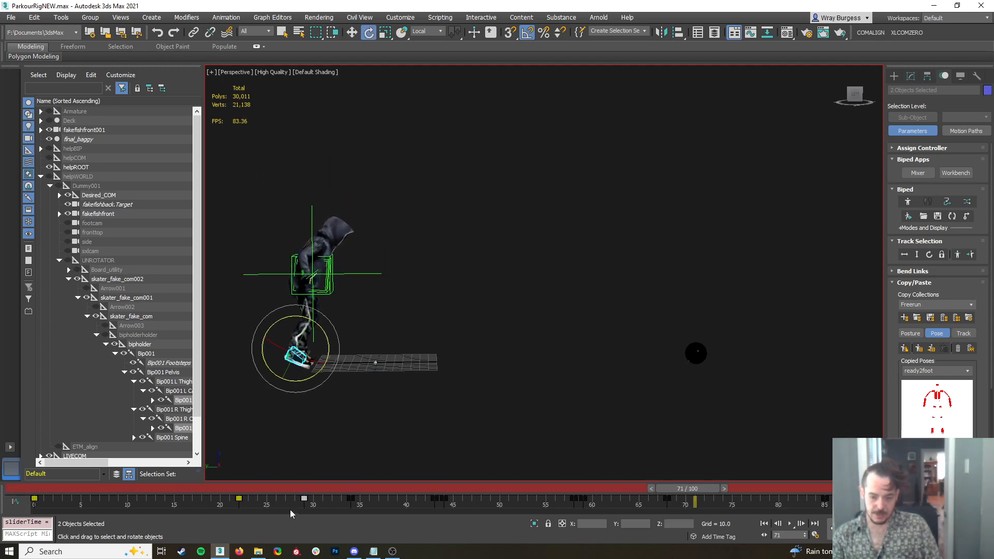
left_click(302, 499)
middle_click_drag(397, 399, 430, 411)
scroll(363, 384, "up", 5)
scroll(516, 341, "up", 3)
middle_click_drag(467, 369, 471, 359, "alt")
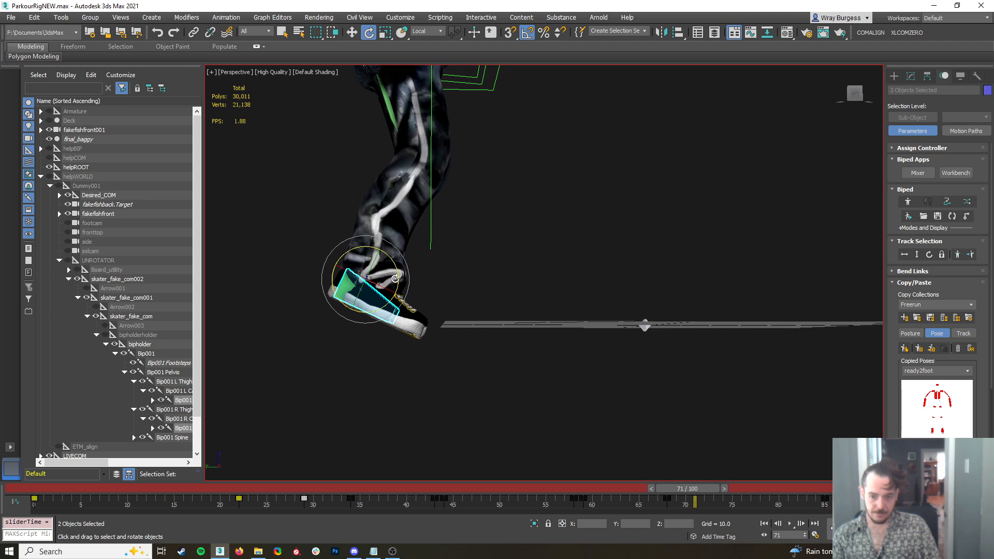
left_click_drag(395, 279, 397, 274)
left_click_drag(409, 314, 427, 297)
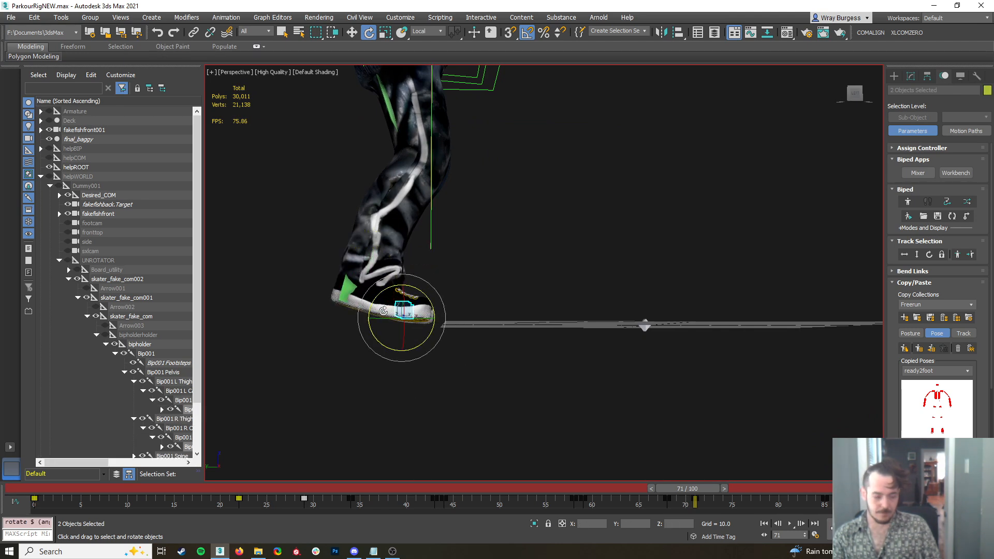
left_click(263, 345)
Set sliding keys for both feet at frames 71 and 100
middle_click_drag(364, 331, 381, 332, "alt")
left_click_drag(368, 387, 374, 348)
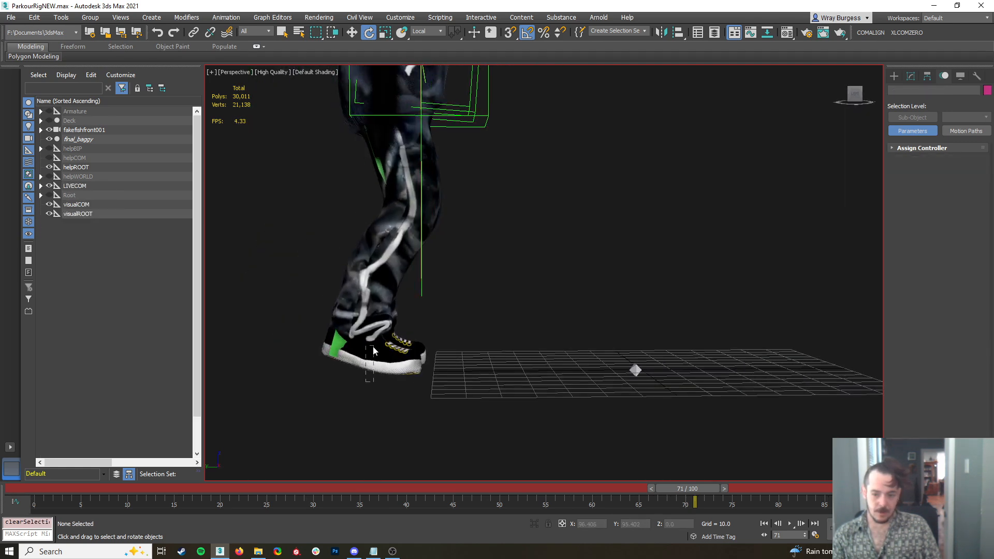
right_click(336, 323)
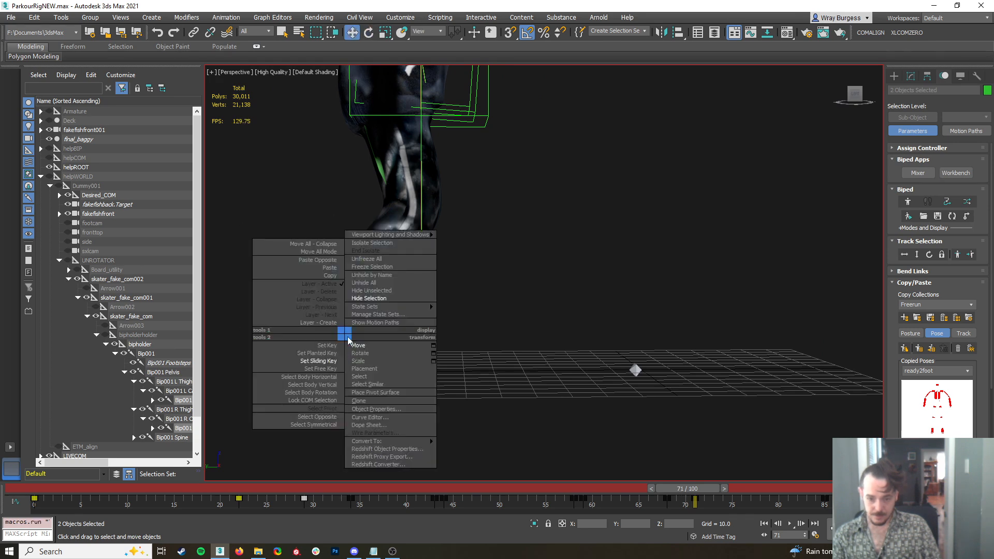
left_click(337, 336)
left_click_drag(697, 490, 953, 490)
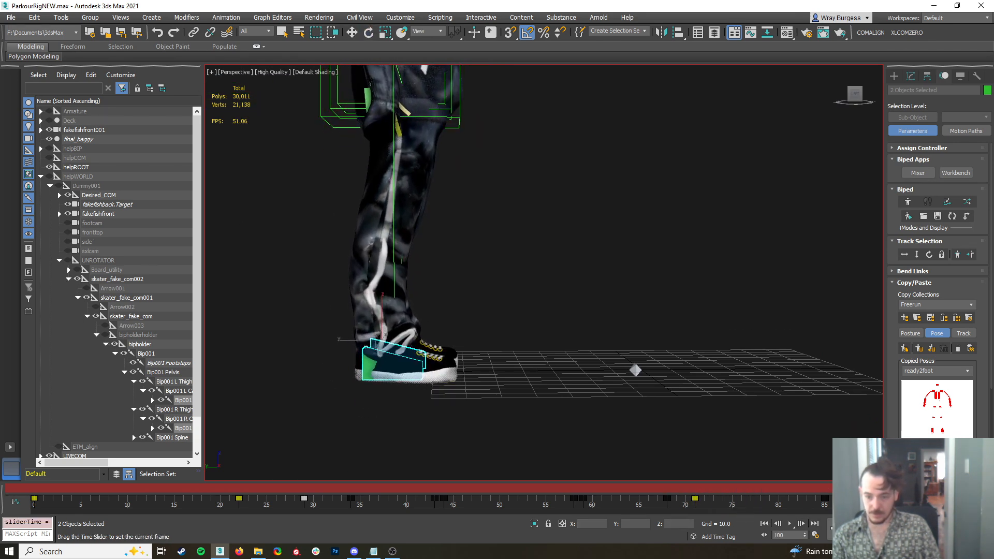
right_click(395, 376)
left_click(370, 404)
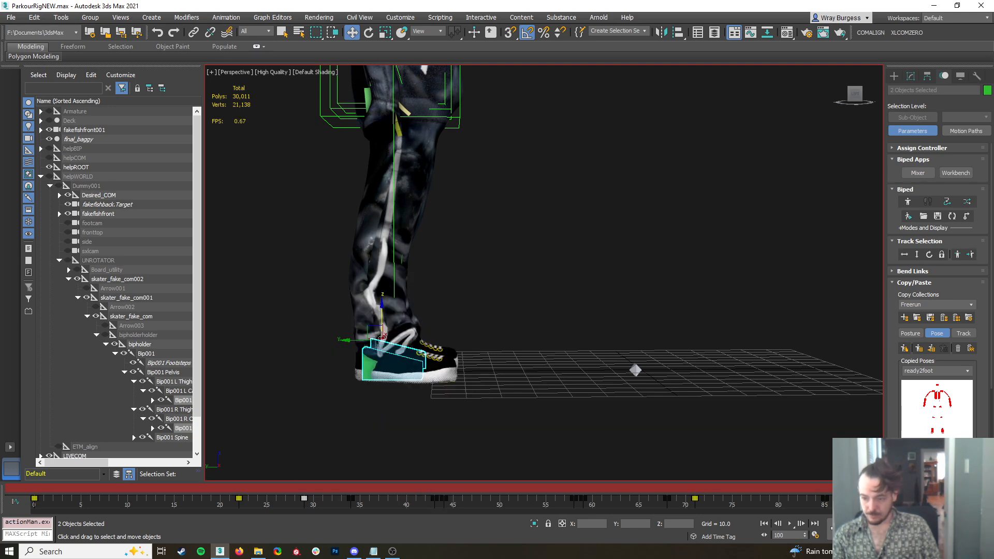
Copy both feet's frame 22 key to frame 21 and their frame 71 key to frame 70
left_click_drag(952, 490, 755, 543)
scroll(472, 258, "down", 4)
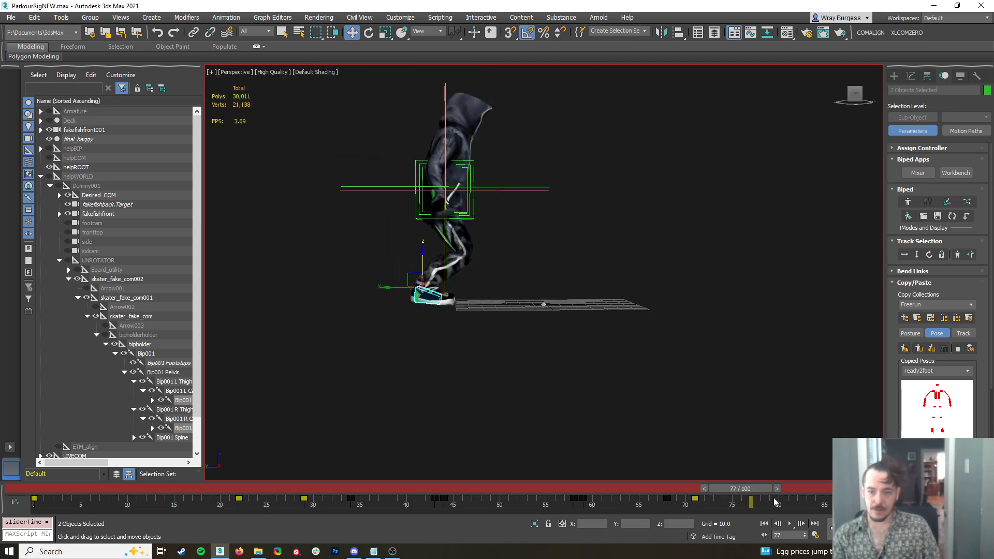
left_click_drag(741, 491, 259, 493)
middle_click_drag(549, 301, 418, 330)
scroll(435, 335, "up", 4)
left_click(439, 337)
left_click(428, 297)
left_click_drag(241, 490, 259, 500)
key("w")
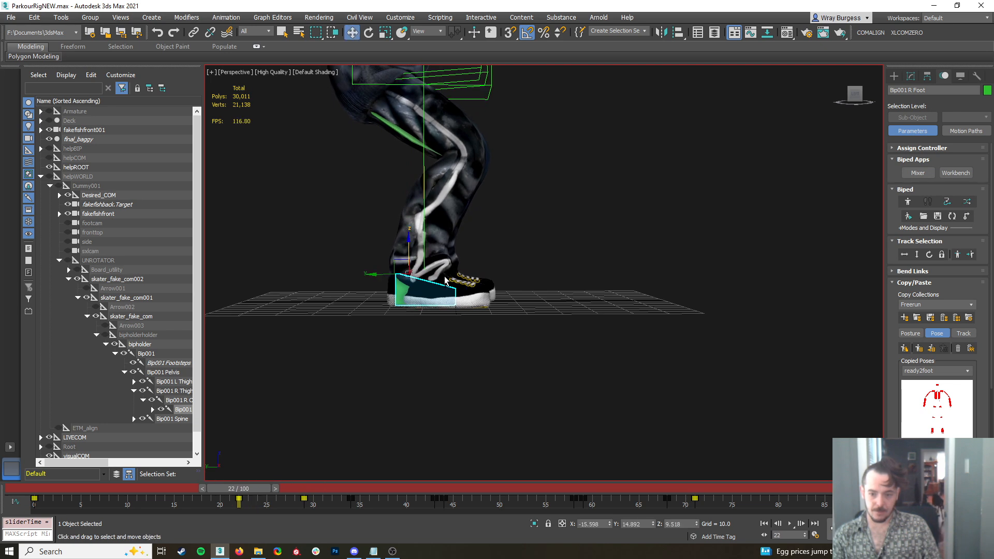
left_click(443, 287, "ctrl")
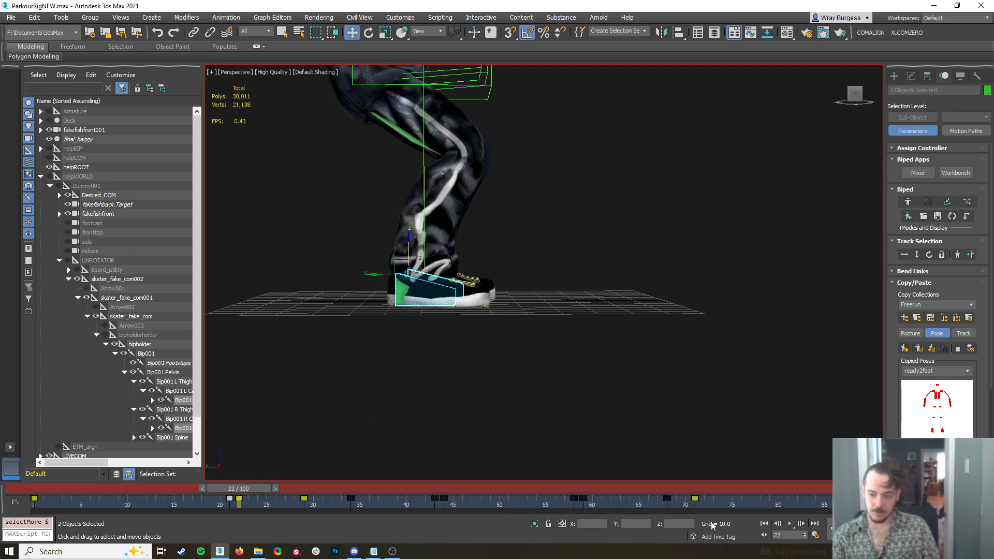
left_click(695, 491)
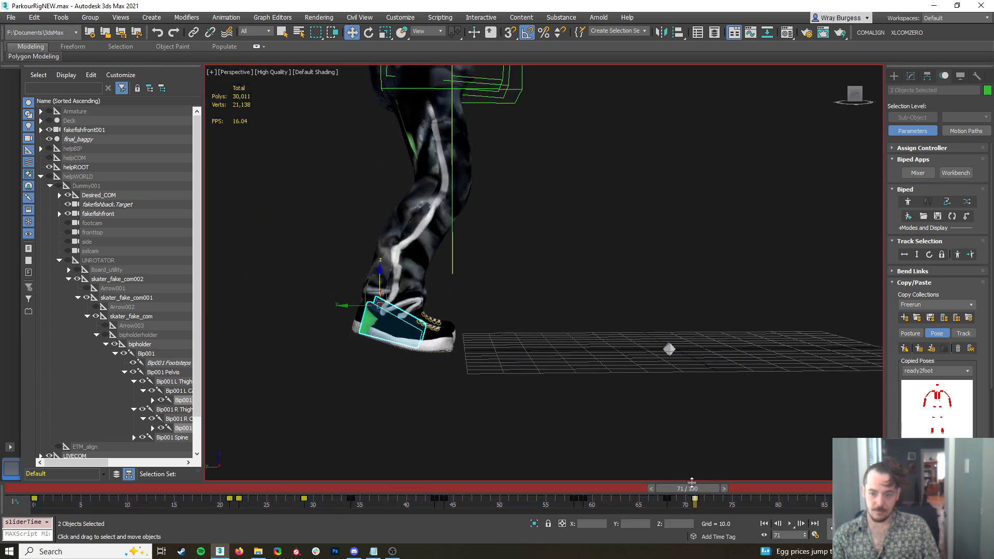
left_click_drag(694, 500, 686, 502, "shift")
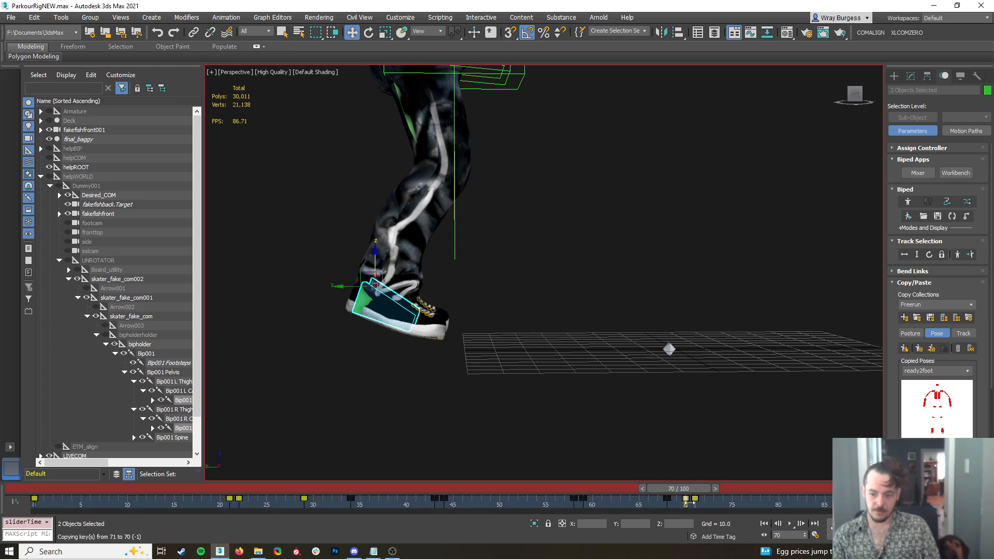
Copy the right foot's frame 0 key to frame 1 and key its planted takeoff stance at frames 7 and 8
scroll(616, 362, "down", 2)
left_click_drag(679, 498, 20, 538)
key("w")
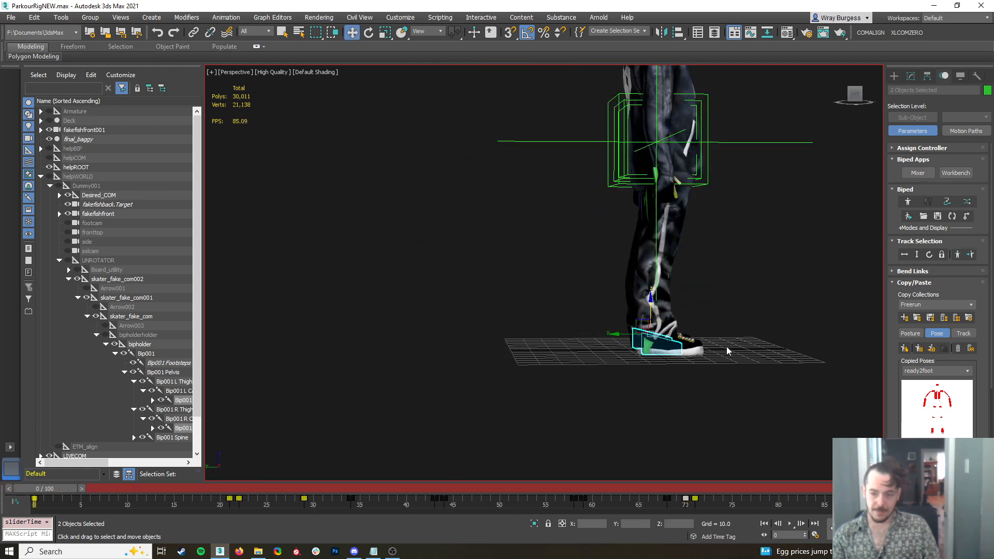
left_click(717, 370)
left_click(650, 348)
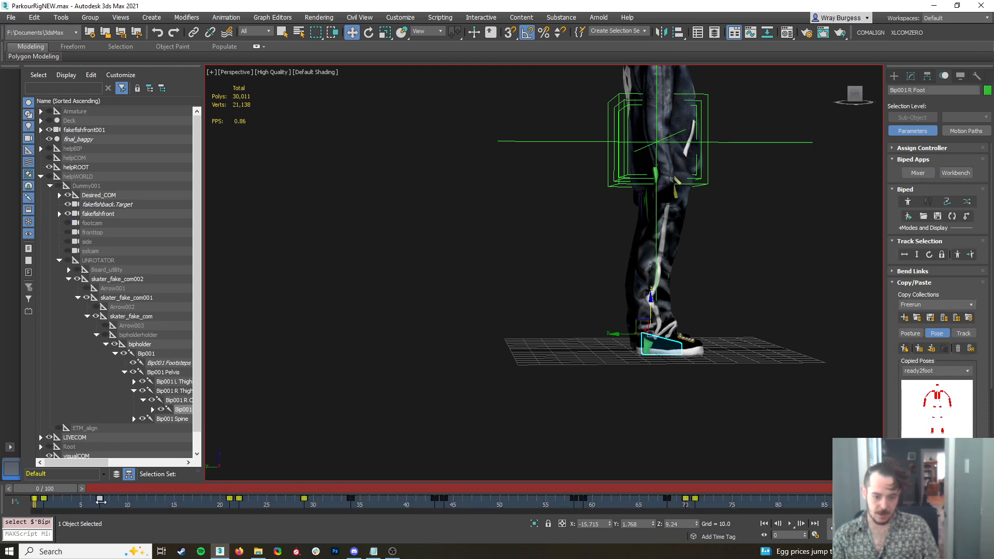
left_click_drag(49, 489, 248, 527)
Copy the left foot's frame 0 key to frames 9 and 10 and key its planted takeoff stance at frames 17 and 18
key("w")
middle_click_drag(610, 362, 655, 366, "alt")
left_click(687, 329)
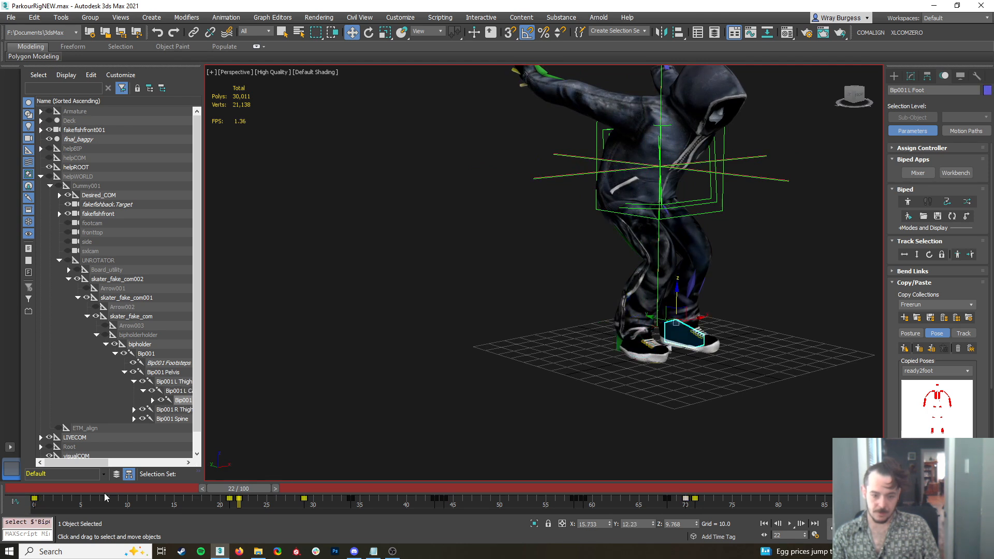
left_click(34, 499)
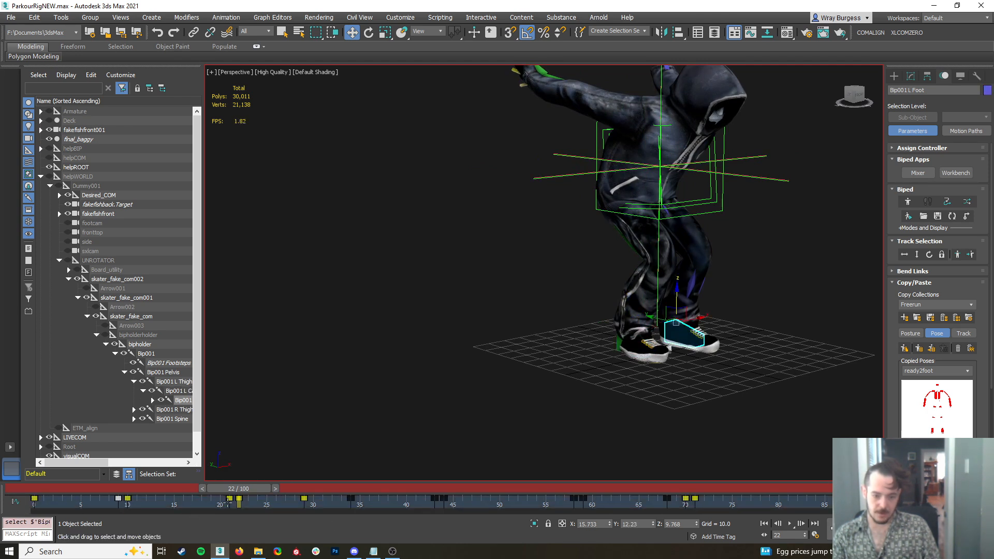
Copy the landing keys of both feet from frame 71 to frames 80 and 81
left_click_drag(267, 482, 711, 553)
key("w")
middle_click_drag(535, 282, 634, 275, "alt")
middle_click_drag(634, 274, 535, 362)
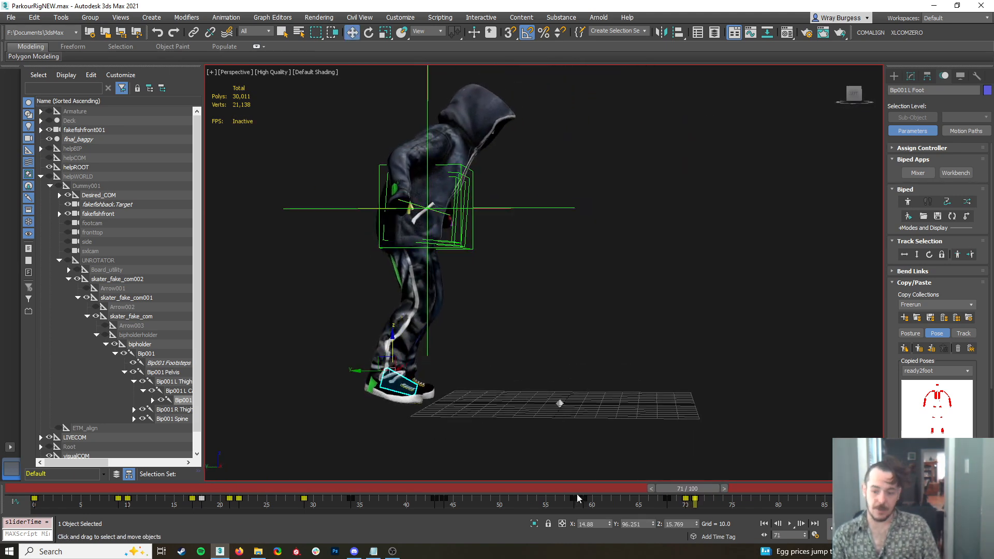
left_click_drag(716, 490, 706, 529)
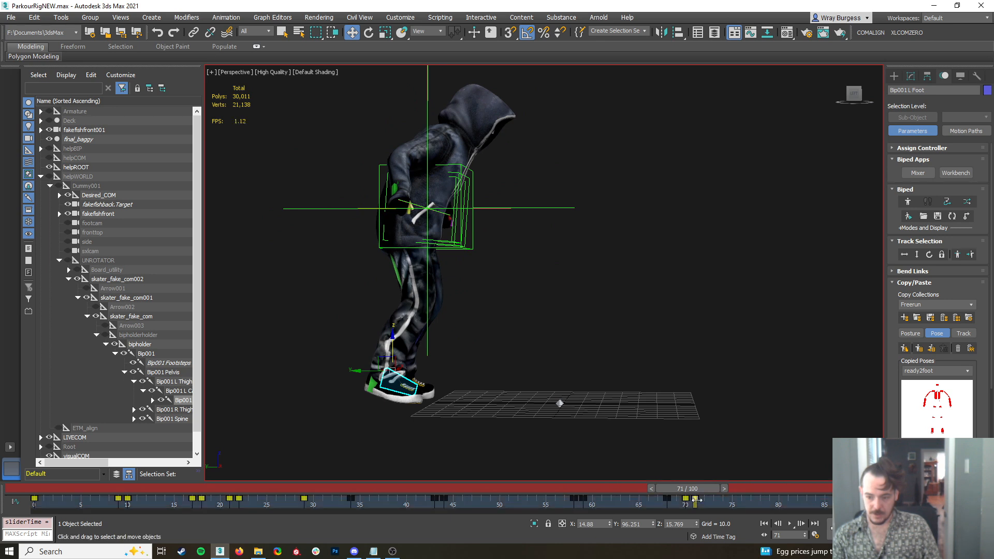
key("w")
left_click(392, 387, "ctrl")
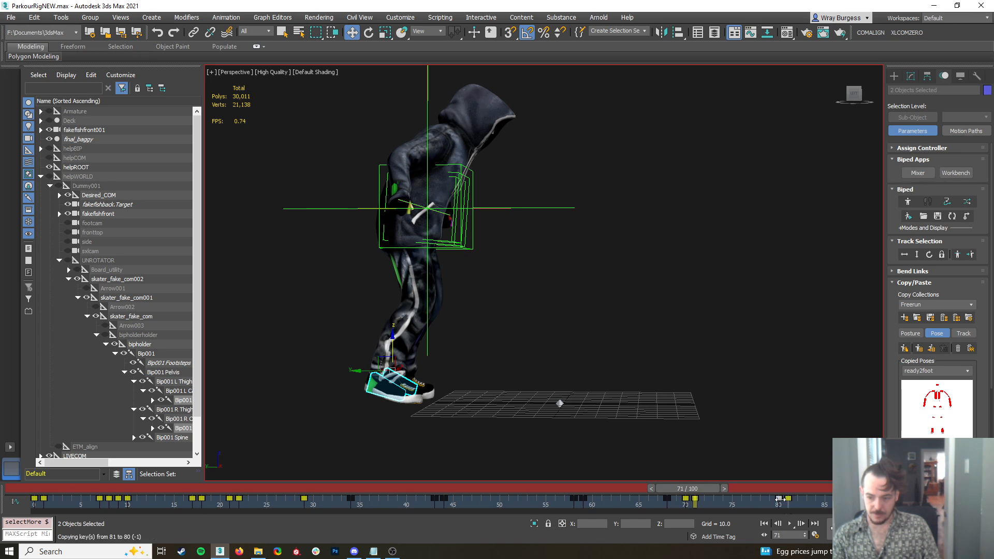
Retime the right foot's final step so the foot is planted flat by frame 89
left_click_drag(692, 489, 788, 498)
left_click(468, 386)
left_click(387, 389)
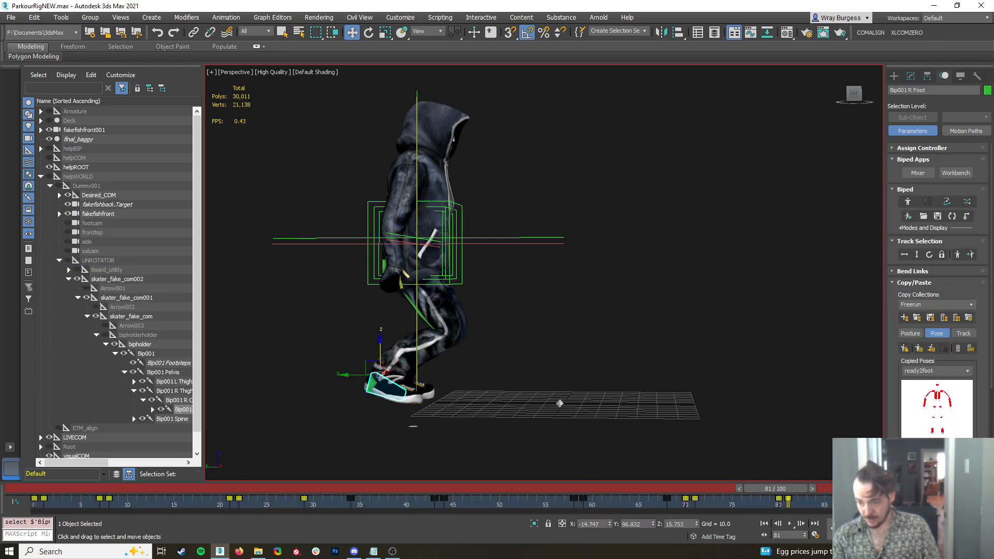
left_click_drag(774, 489, 848, 490)
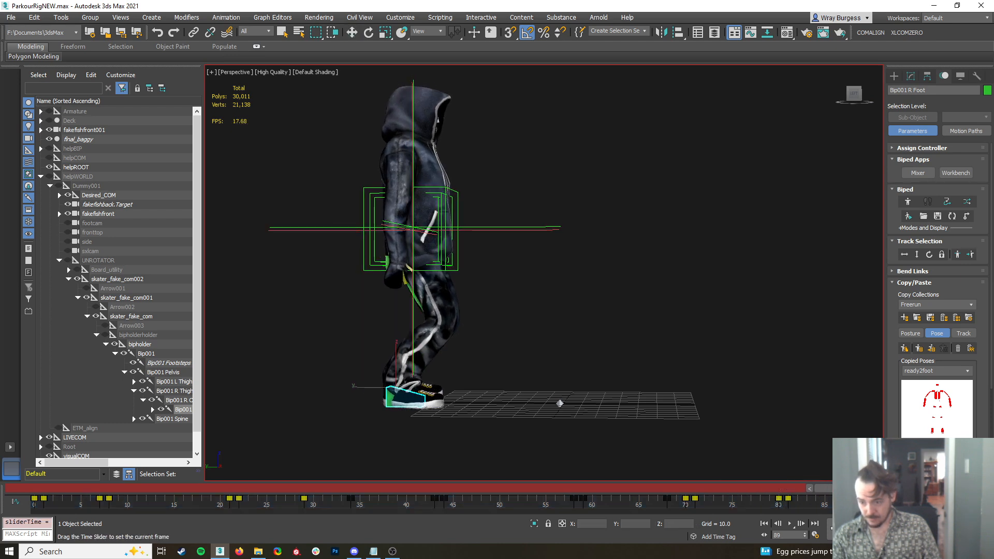
key("w")
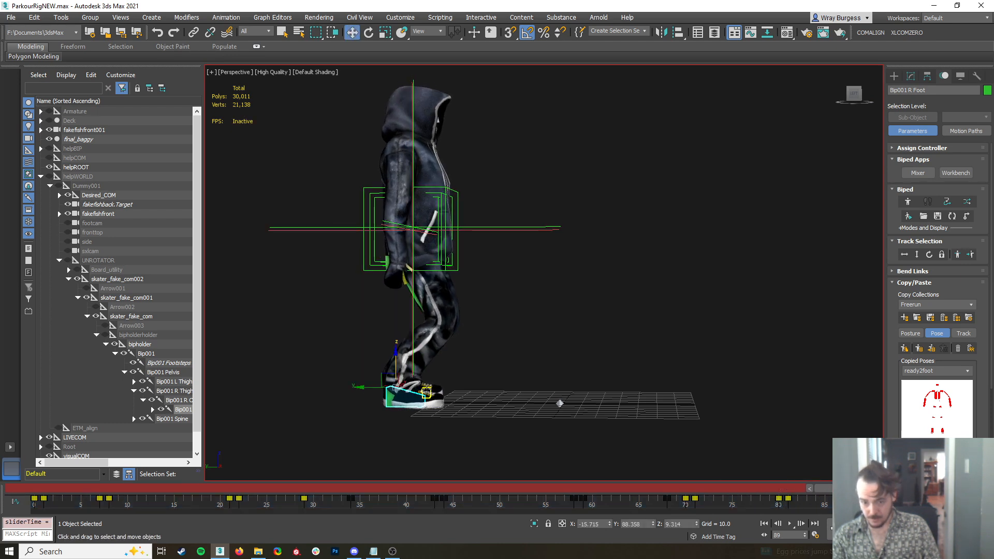
Delay the left foot's frame 80 and 81 keys and copy its frame 100 key to frame 99
left_click(426, 392)
left_click_drag(785, 498, 769, 501)
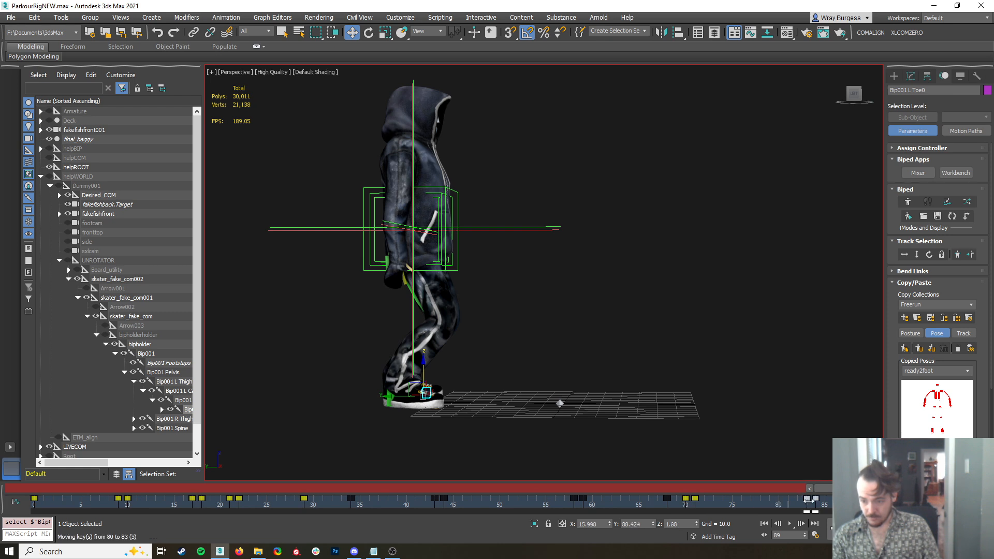
left_click_drag(879, 499, 880, 499)
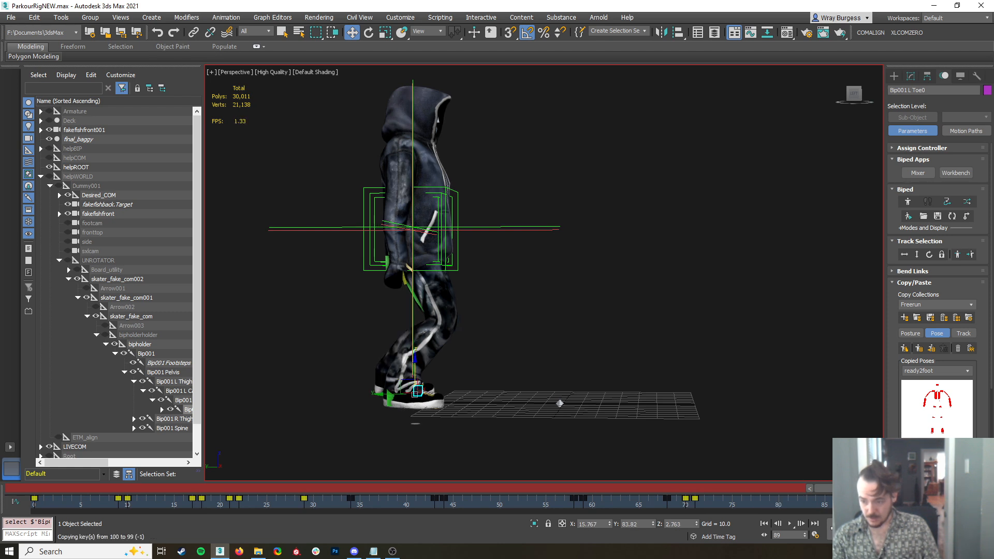
left_click_drag(852, 488, 978, 512)
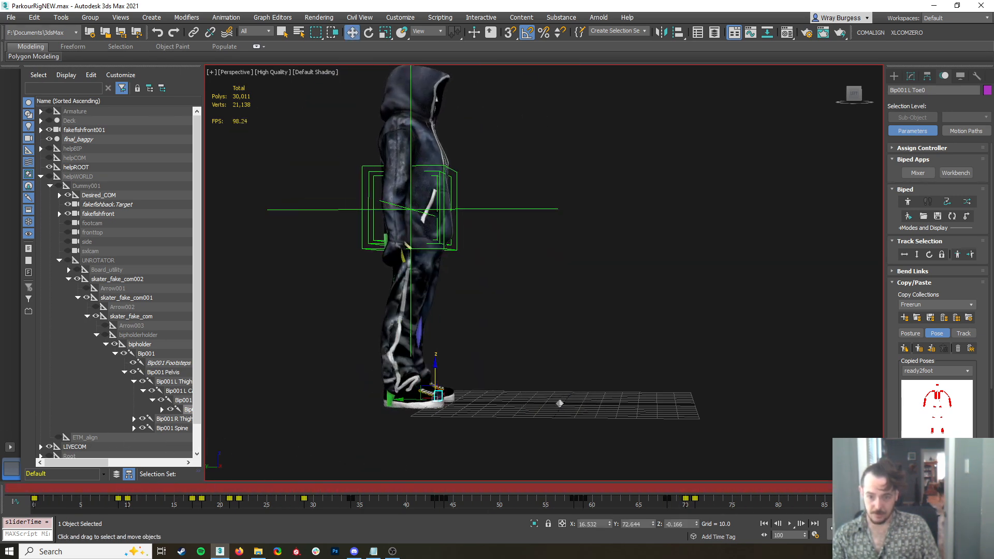
Try rotating the inner centre-of-mass helper 5 degrees at frame 91, and undo the rotation
left_click(439, 172)
left_click_drag(957, 488, 825, 490)
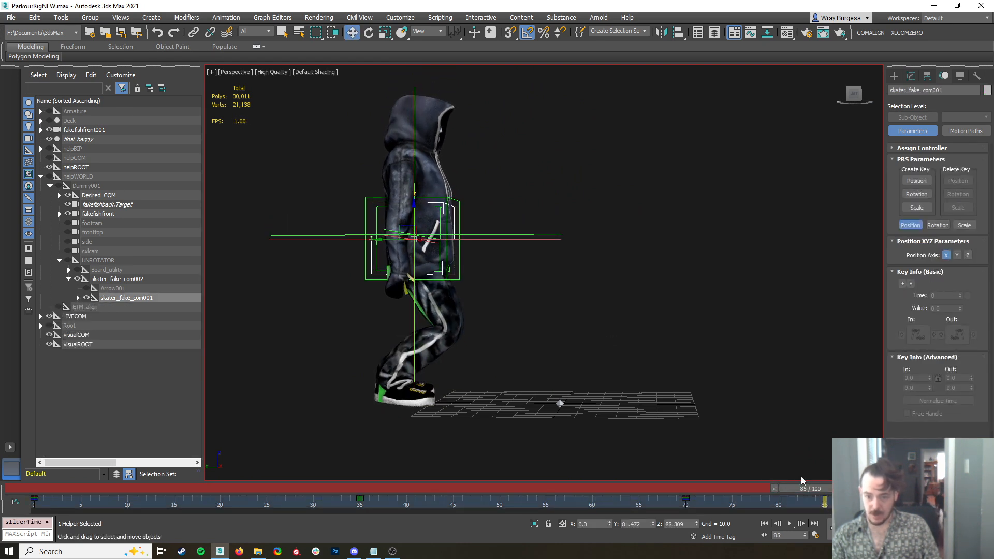
left_click_drag(803, 489, 854, 489)
right_click(443, 205)
left_click(461, 223)
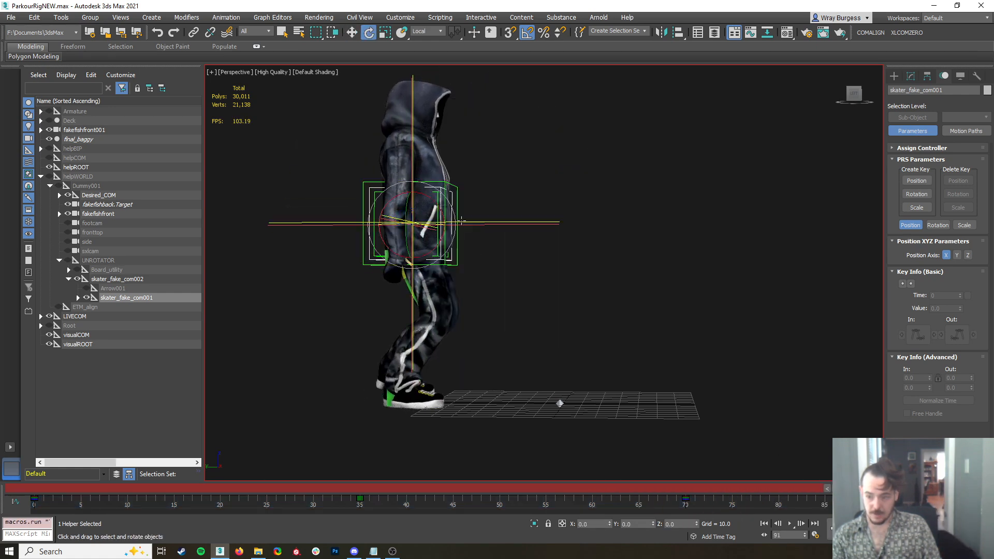
left_click_drag(437, 204, 439, 206)
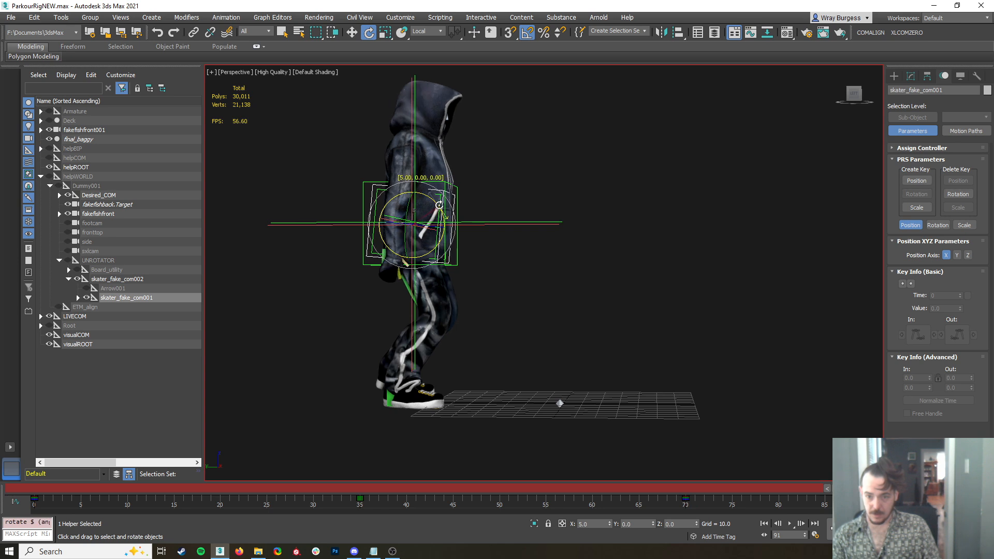
key("ctrl+z")
Rotate the biped's upper spine 10 degrees forward at frame 88
left_click(419, 172)
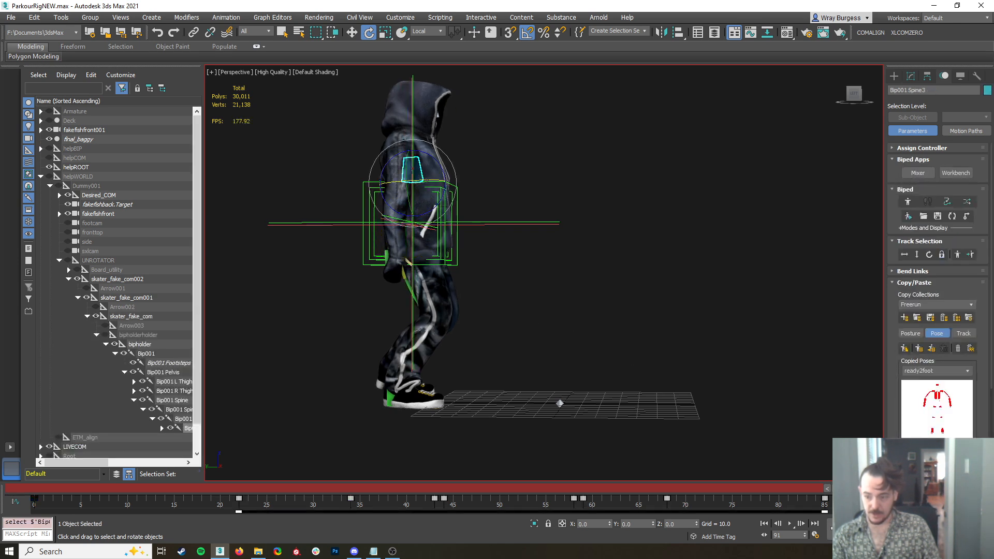
left_click_drag(874, 488, 961, 488)
left_click(838, 504)
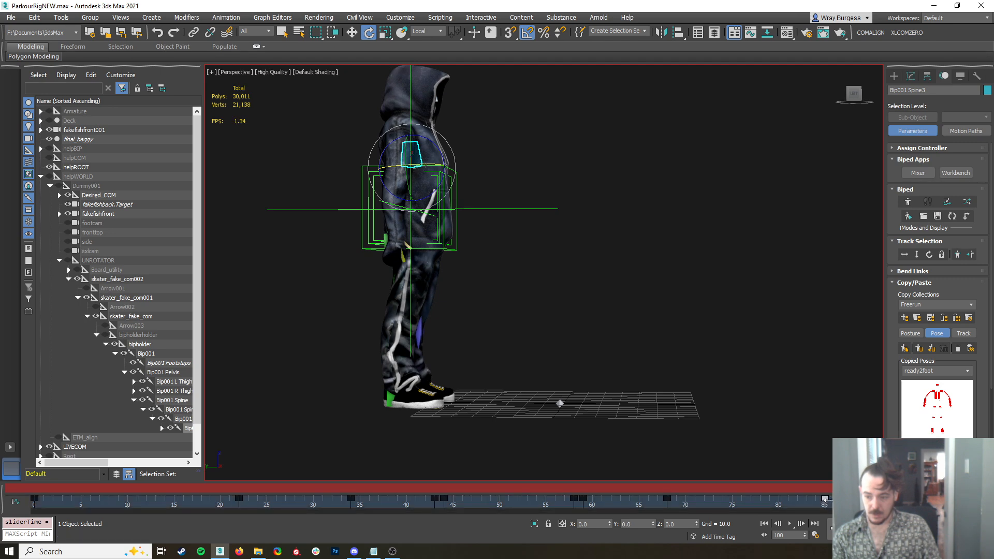
key("q")
left_click_drag(961, 488, 830, 510)
key("e")
left_click_drag(456, 182, 459, 180)
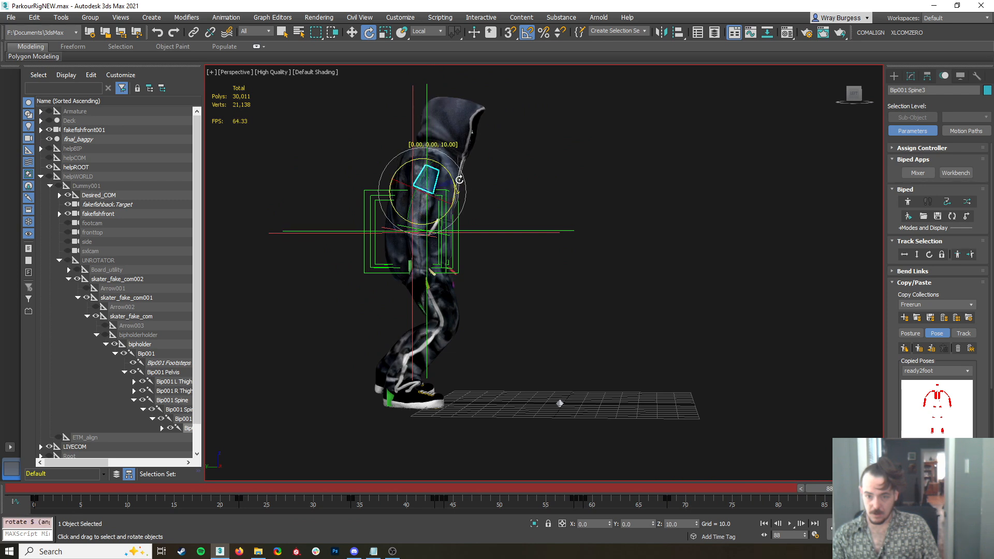
Rotate the head 30 degrees down at frame 88 and tilt it back up at frame 100
left_click(456, 124)
left_click_drag(483, 131, 490, 145)
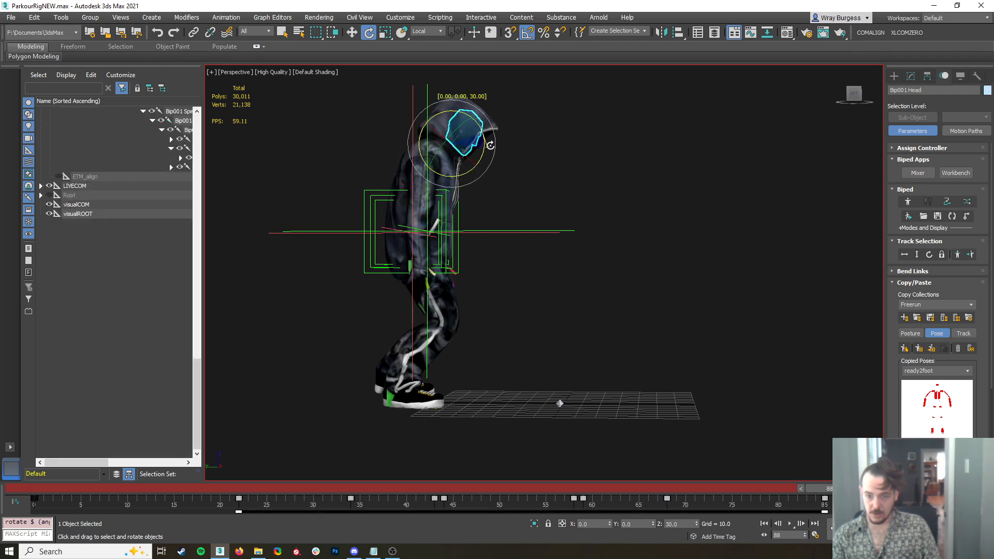
left_click_drag(829, 498, 957, 483)
key("e")
left_click_drag(445, 112, 447, 95)
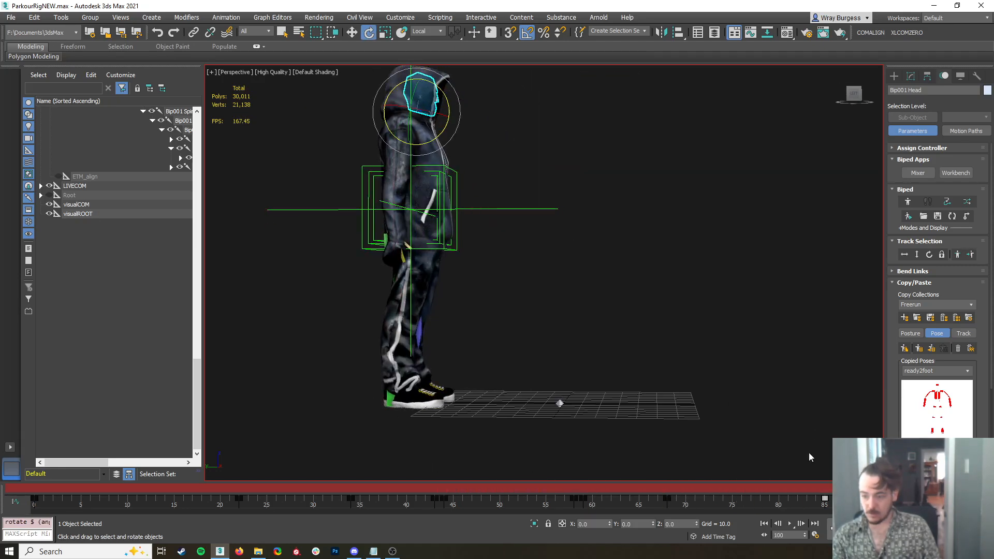
left_click_drag(940, 488, 47, 489)
left_click(834, 295)
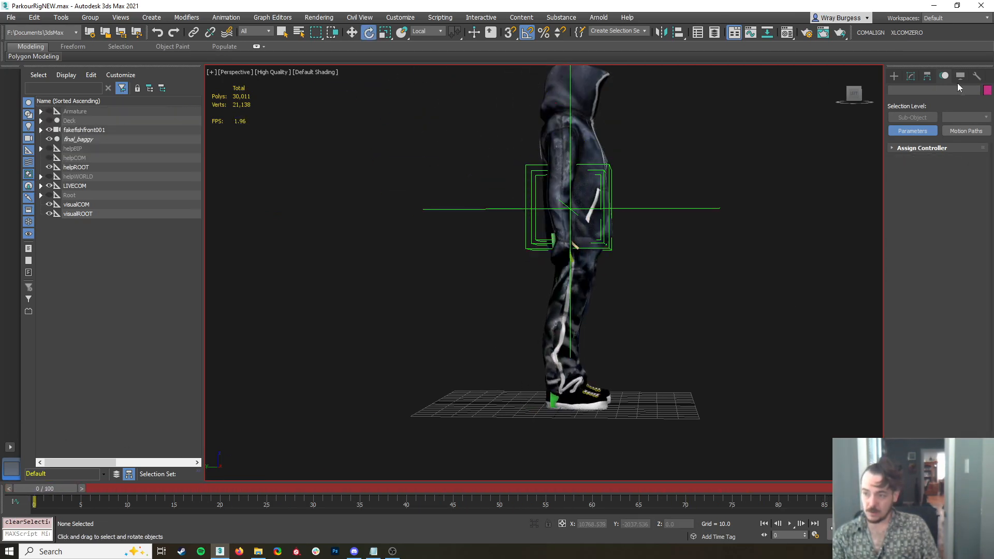
Unhide the helper objects and run the COMALIGN script to align the character's centre of mass across all frames
left_click(960, 76)
left_click(915, 220)
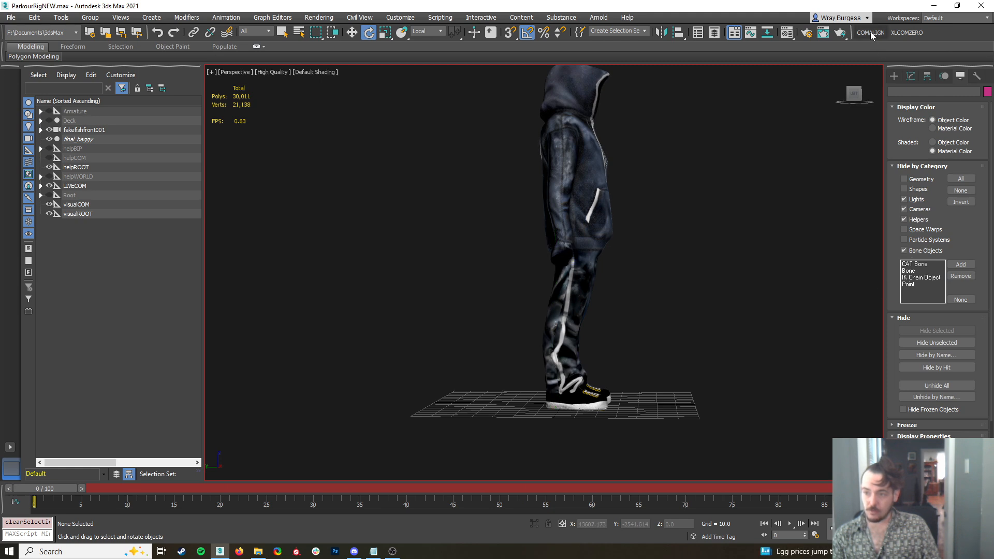
left_click(914, 222)
left_click(864, 35)
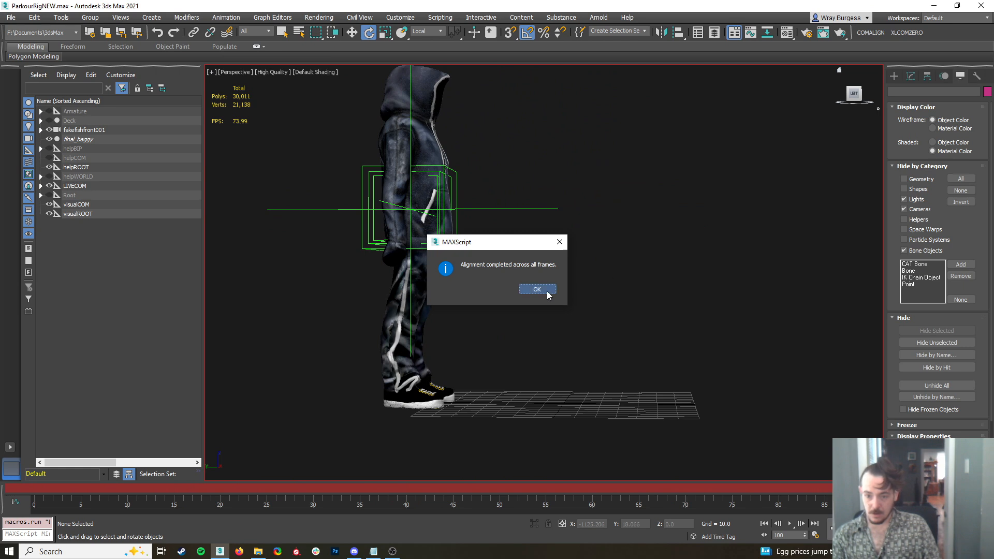
left_click(536, 289)
Hide the helpers and play the flip animation in side view, stopping to inspect the tuck at frame 41
left_click_drag(957, 488, 107, 488)
left_click(915, 223)
scroll(710, 209, "down", 3)
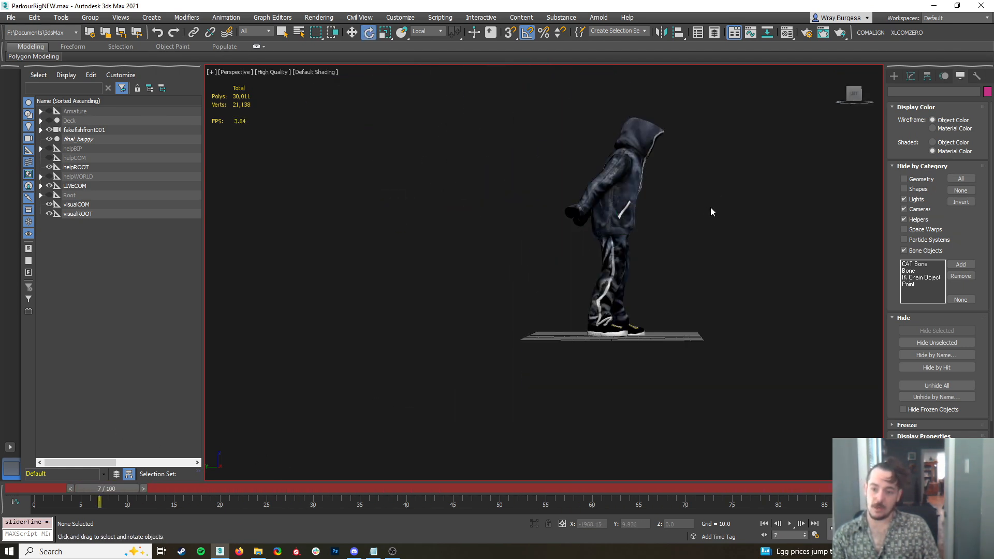
middle_click_drag(710, 209, 607, 279)
left_click(787, 523)
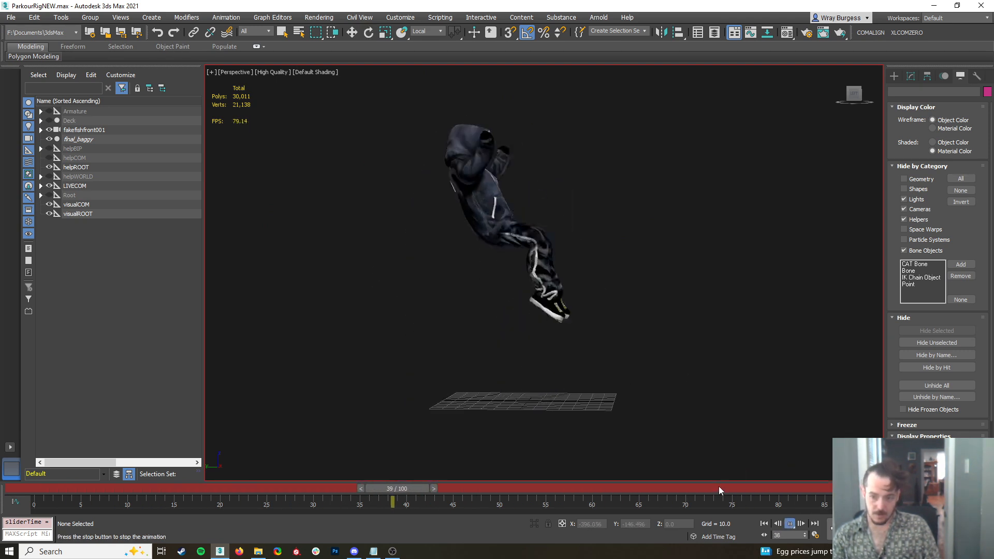
left_click_drag(667, 485, 413, 465)
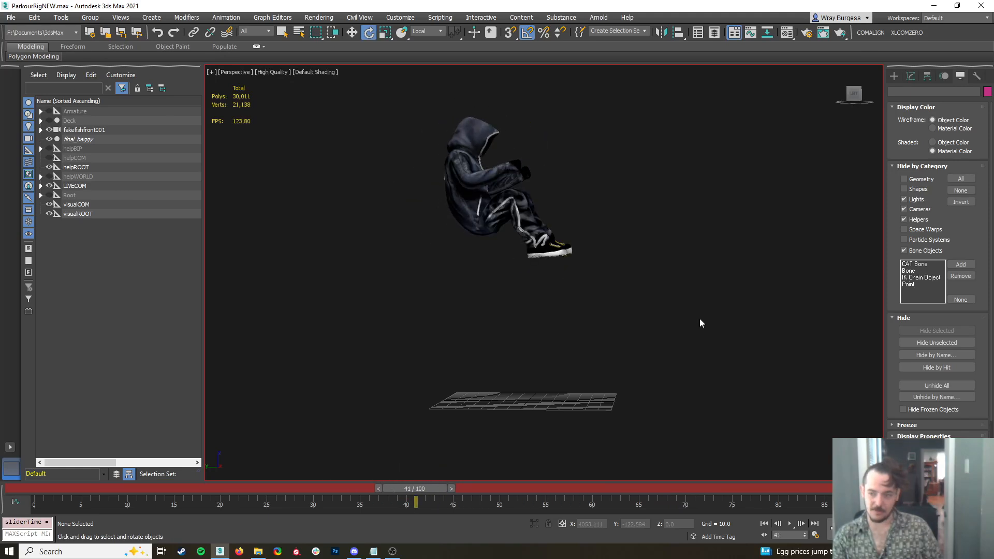
Select the inner centre-of-mass helper skater_fake_com001 and adjust its rotation slightly at frame 44
left_click(520, 185)
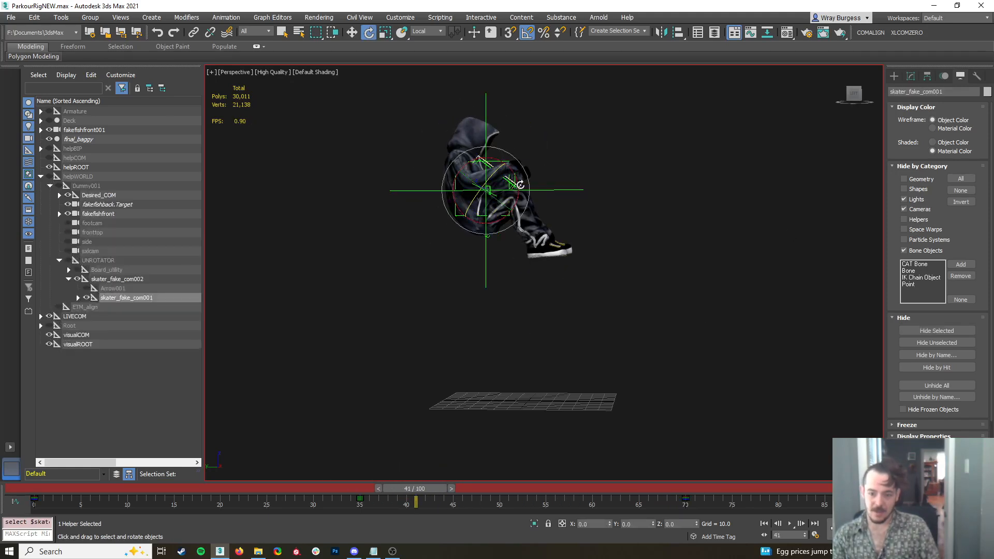
mouse_move(444, 498)
left_mouse_down()
mouse_move(314, 501)
mouse_move(448, 505)
left_mouse_up()
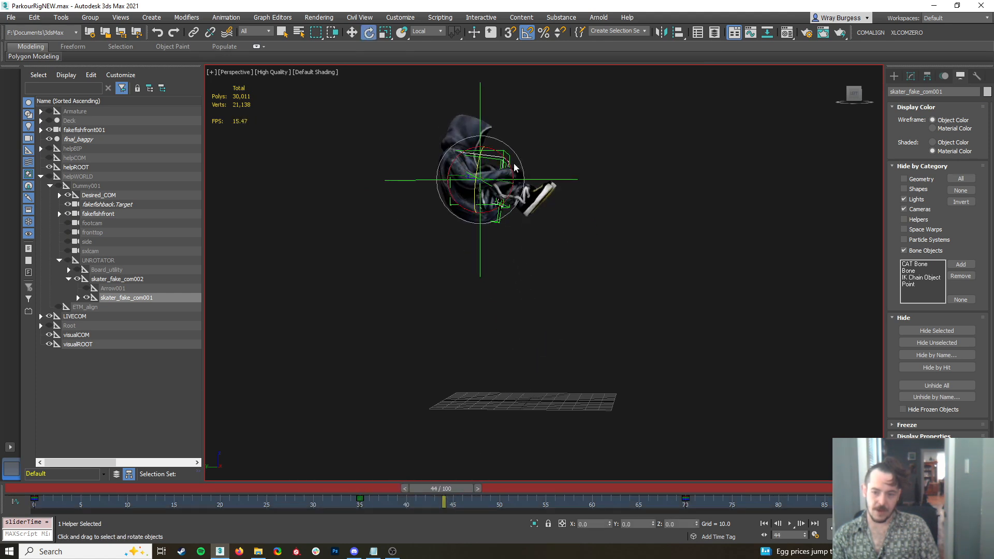
left_click_drag(506, 157, 496, 146)
Return to the takeoff frames, hide the helpers again and play back the whole flip
left_click_drag(444, 498, 148, 451)
left_click(829, 329)
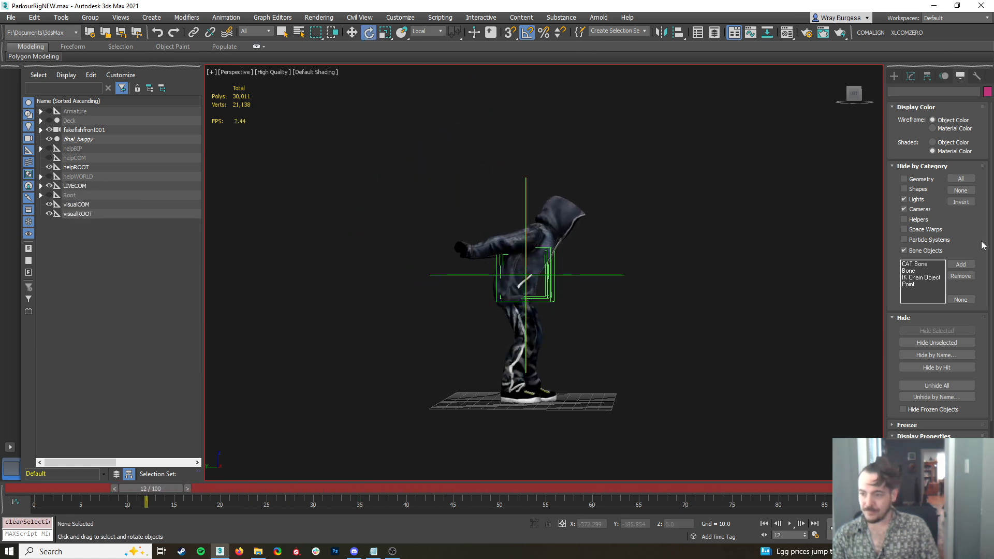
left_click(913, 220)
key("/")
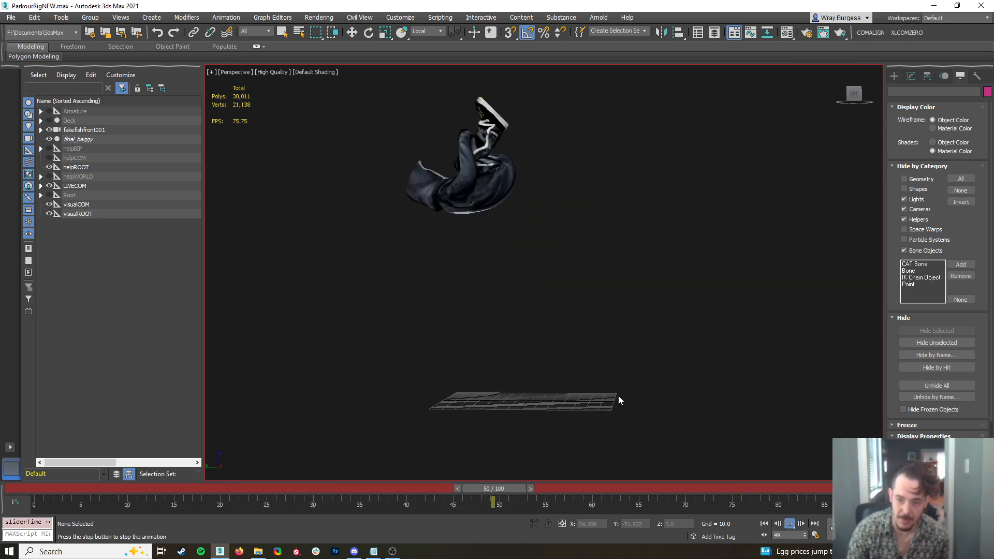
left_click(791, 527)
key("e")
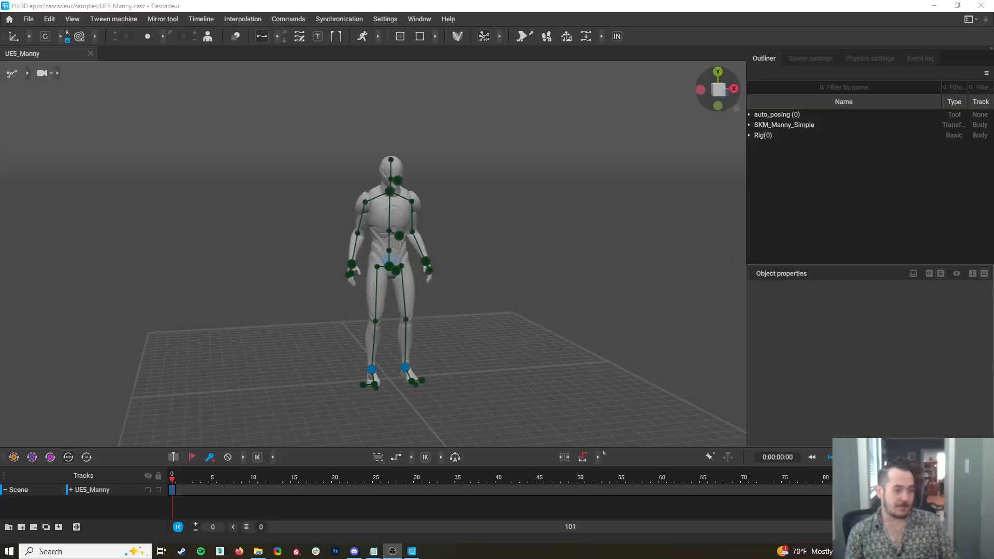
Switch to Cascadeur and raise both of Manny's hands in front of the face at frame 0
right_click_drag(449, 281, 389, 286)
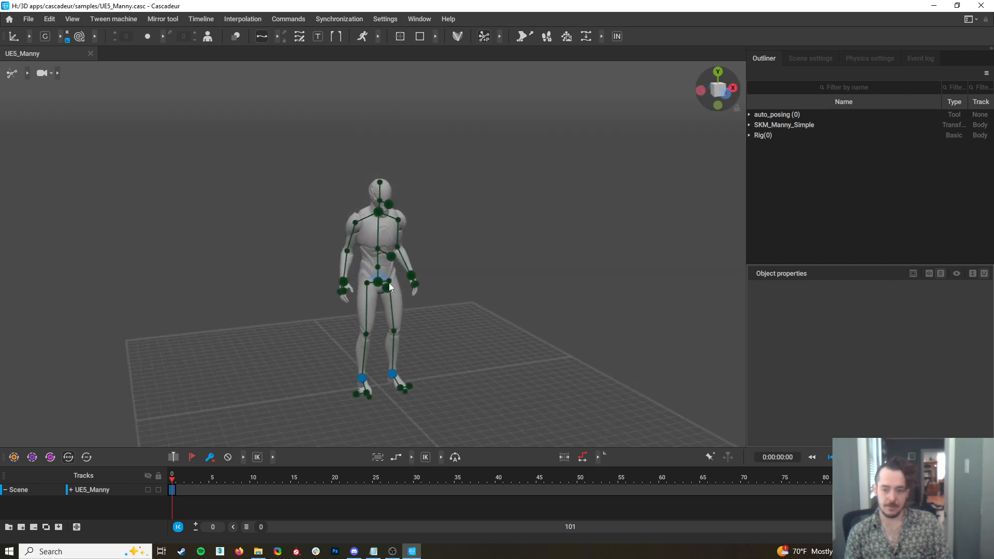
left_click(415, 274)
right_click_drag(455, 305, 587, 296)
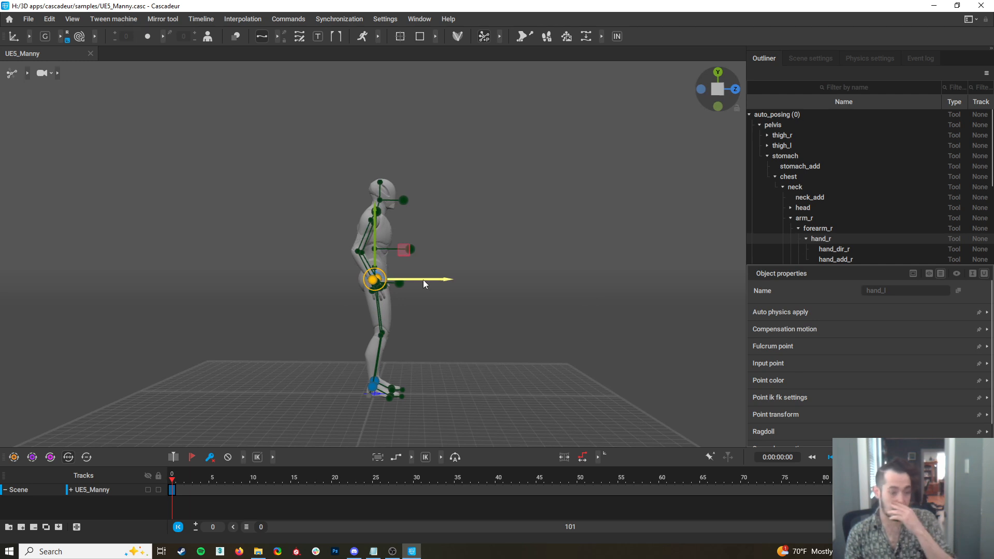
left_click_drag(379, 283, 428, 201)
right_click_drag(467, 235, 498, 297)
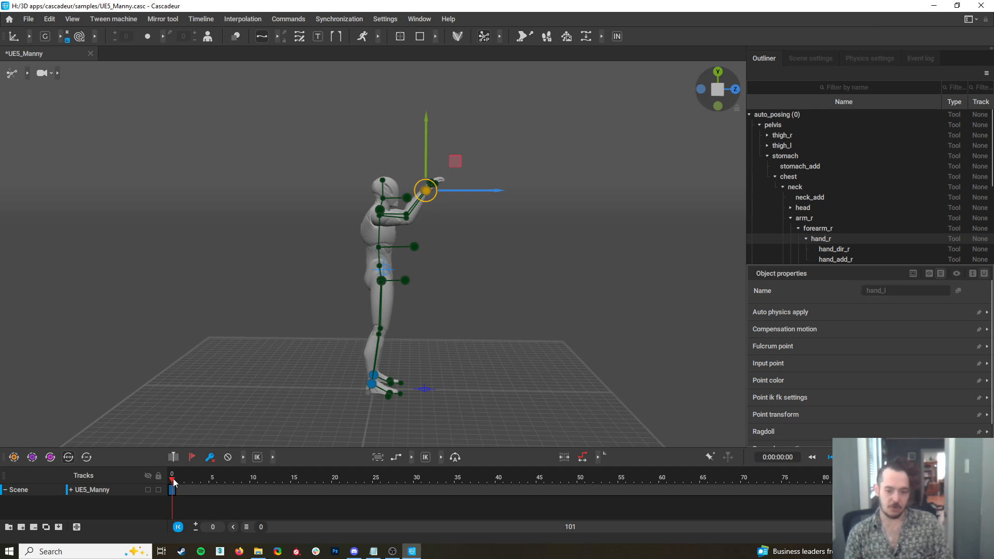
Swing both hands down and back behind the hips at frame 19 so the torso leans forward
mouse_move(512, 341)
right_mouse_down()
mouse_move(295, 364)
mouse_move(512, 324)
mouse_move(514, 334)
right_mouse_up()
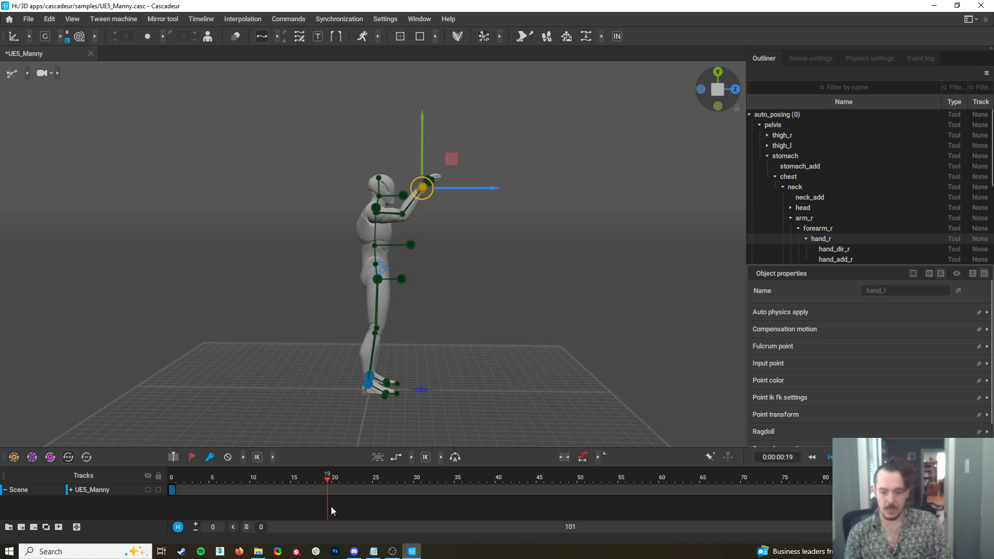
left_click_drag(421, 191, 320, 261)
key("ctrl+z")
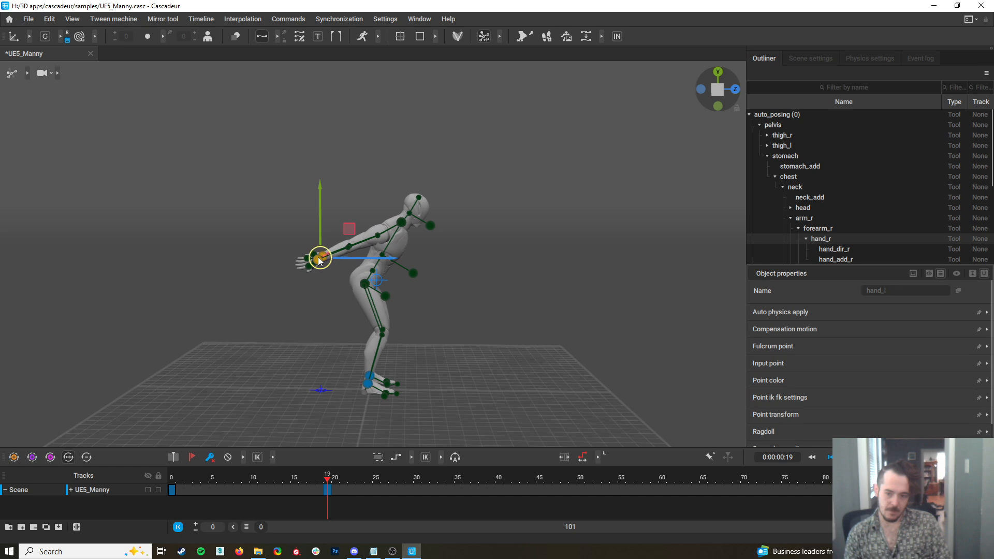
Add a key at frame 27 on the UE5_Manny track, holding the frame 19 pose
left_click_drag(326, 483, 391, 498)
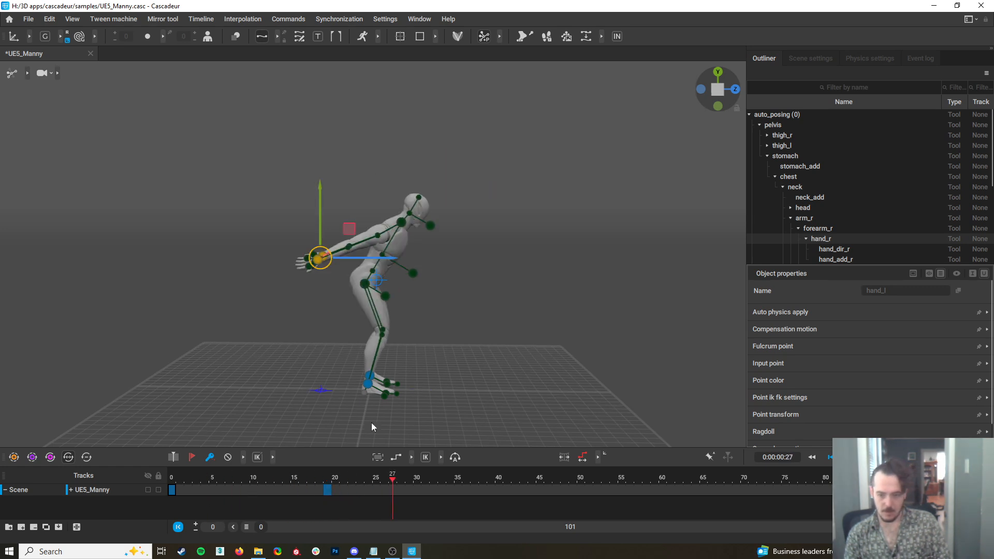
left_click_drag(228, 126, 518, 299)
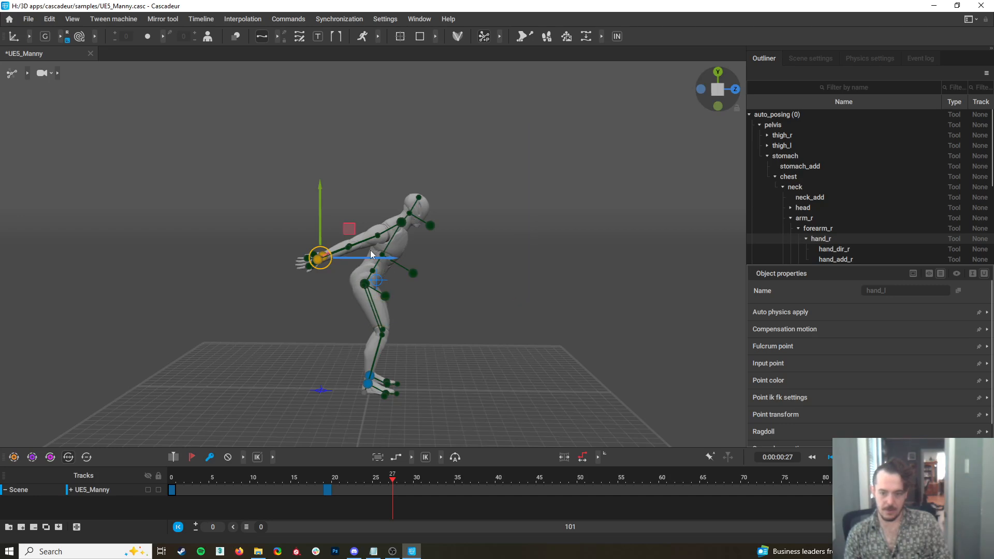
left_click_drag(321, 137, 477, 311)
left_click_drag(267, 152, 546, 317)
left_click_drag(301, 163, 482, 267)
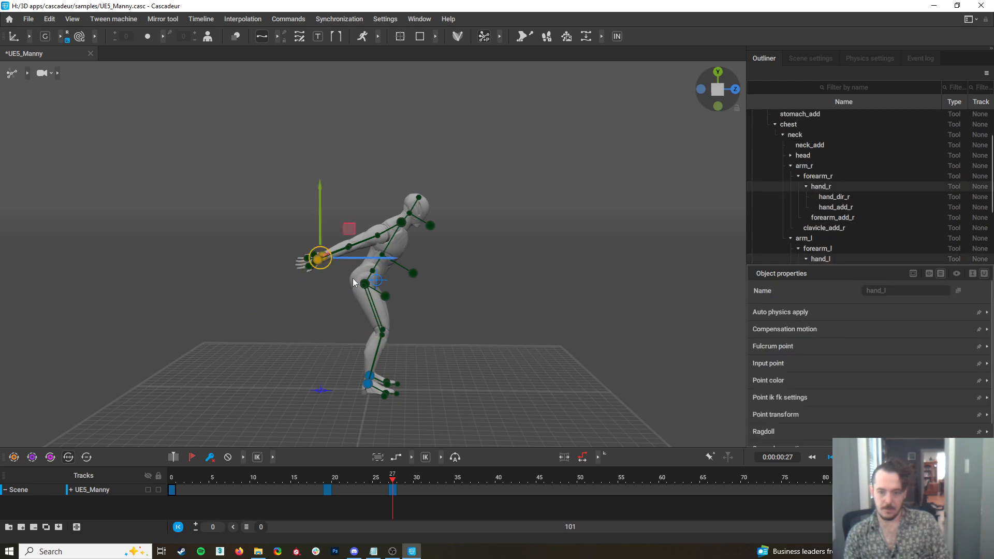
Lower the pelvis into a crouch and tilt the upper body forward with the arms raised behind at frame 27
left_click(364, 284)
left_click_drag(288, 218, 327, 274)
left_click_drag(368, 167, 434, 217)
left_click_drag(364, 226, 407, 279)
key("e")
left_click_drag(335, 288, 322, 237)
Reposition the head direction controller in front of the face at frame 27
key("w")
left_click(443, 262)
mouse_move(442, 261)
left_mouse_down()
mouse_move(446, 245)
mouse_move(448, 255)
left_mouse_up()
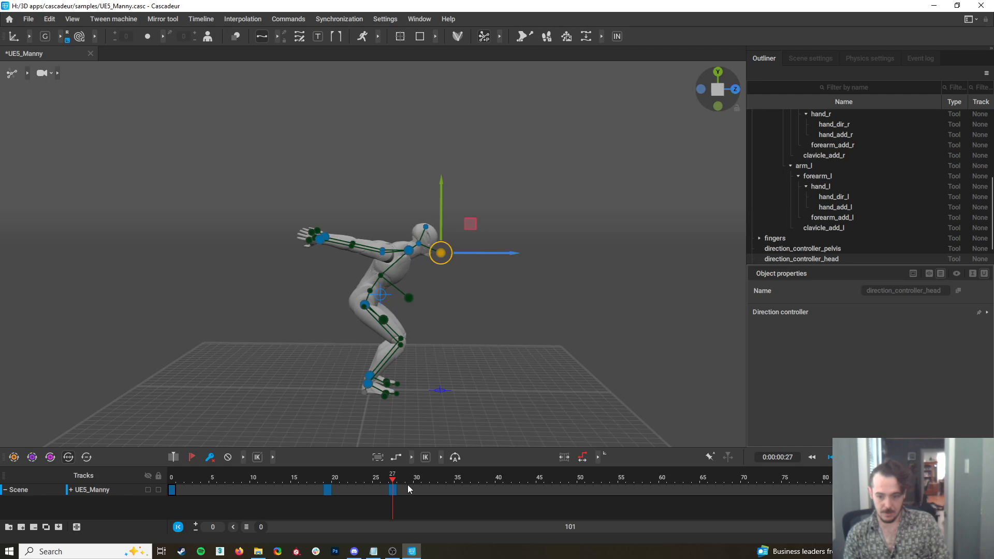
Shift the pelvis, upper body, arms and head slightly backward together at frame 35
left_click_drag(392, 483, 401, 507)
left_click_drag(266, 163, 494, 335)
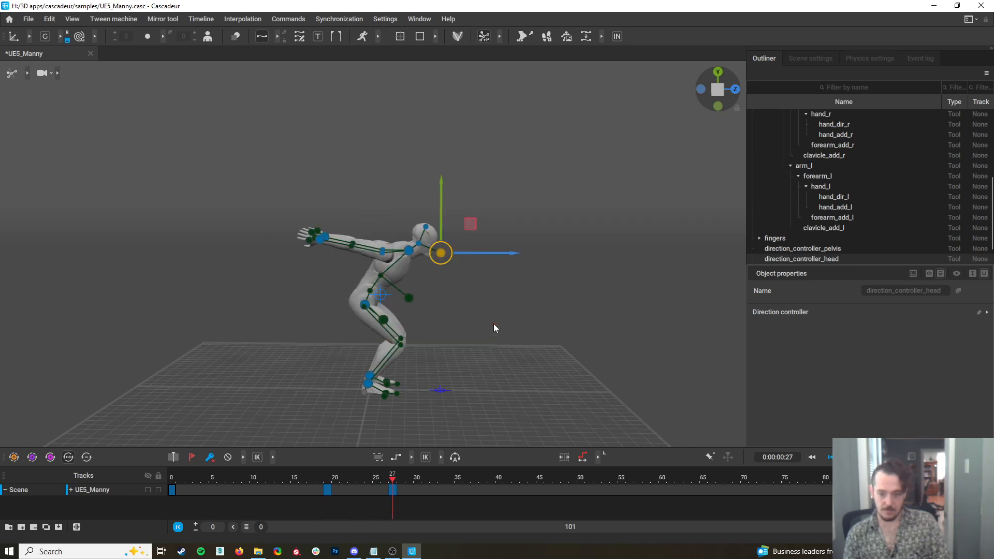
left_click_drag(400, 305, 391, 305)
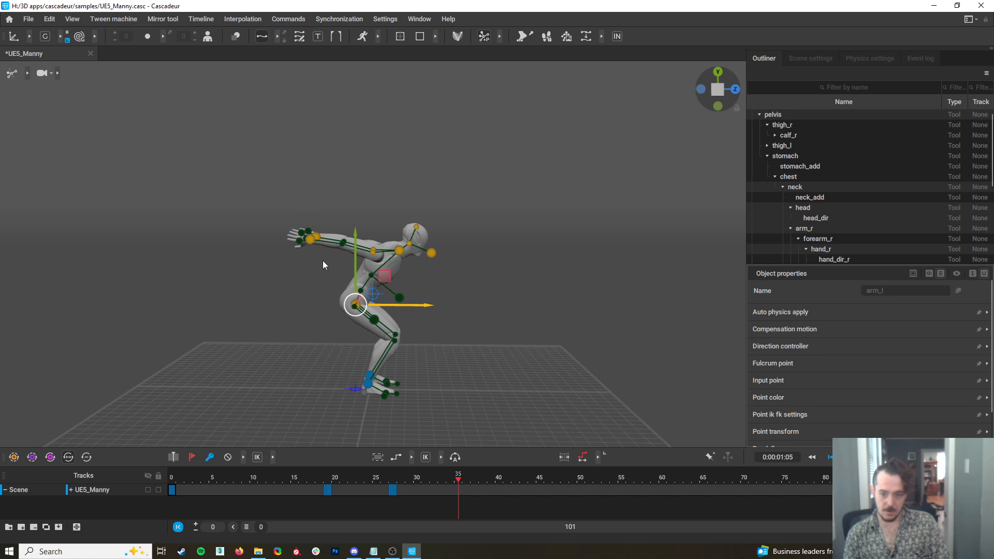
Key frame 35 and swing both hands forward in front of the chest there
left_click(312, 242)
left_click_drag(315, 251, 463, 261)
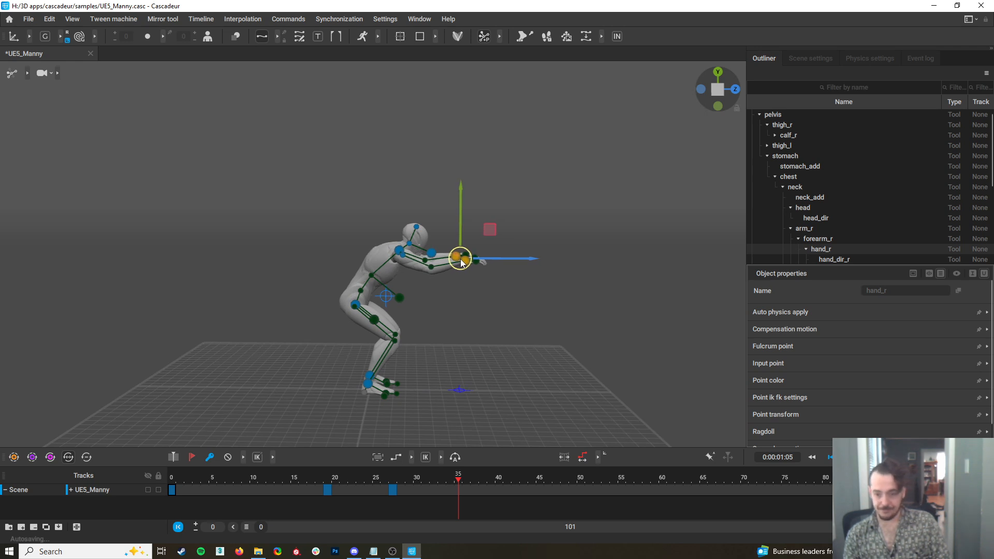
key("ctrl+z")
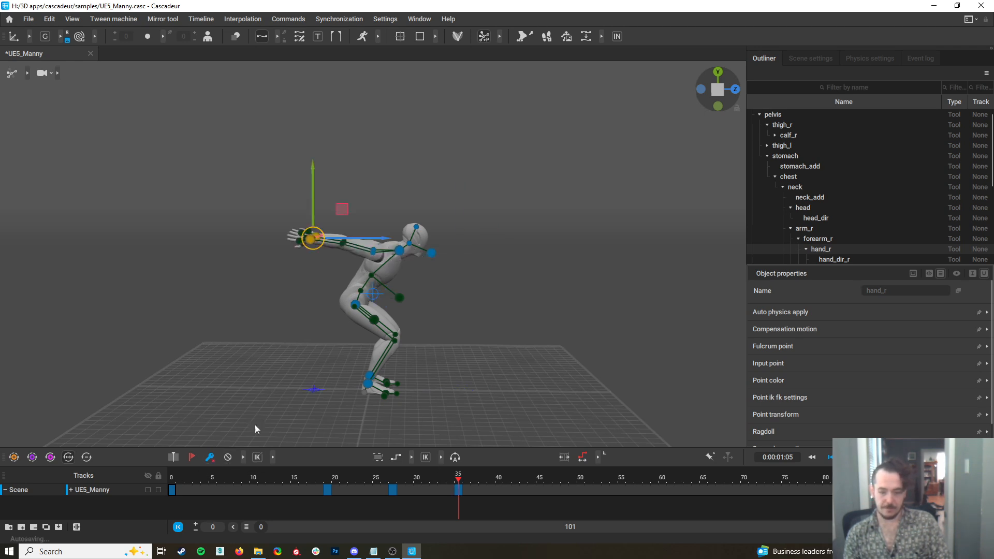
left_click_drag(321, 252, 452, 267)
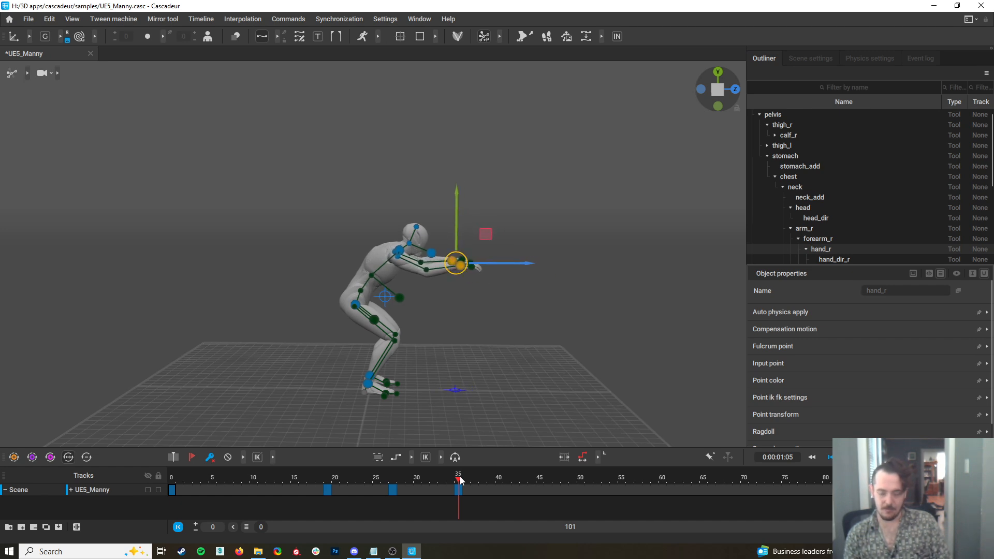
left_click(420, 493)
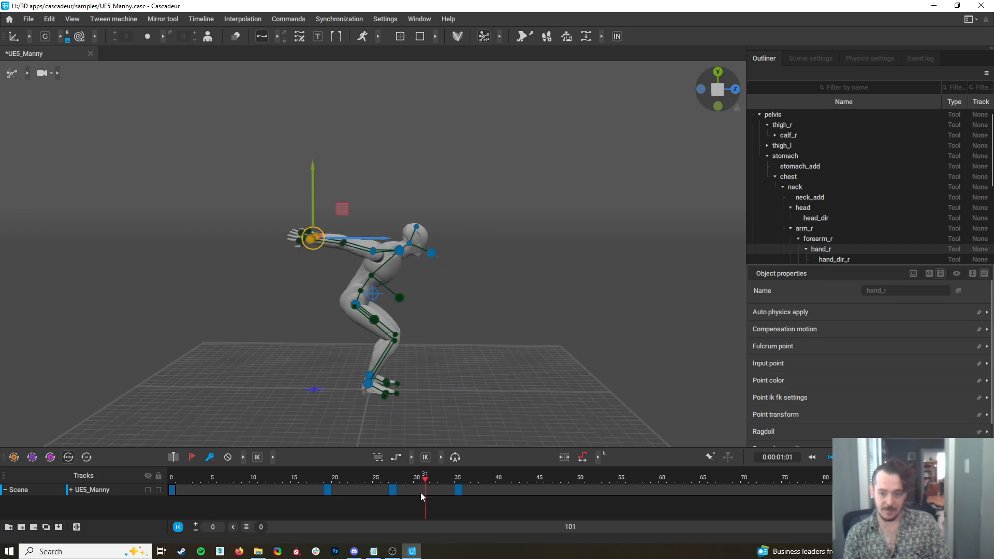
left_click(460, 497)
Rotate the upper body upright and raise the pelvis at frame 35 so the arms swing up in front of the head
left_click_drag(288, 161, 499, 312)
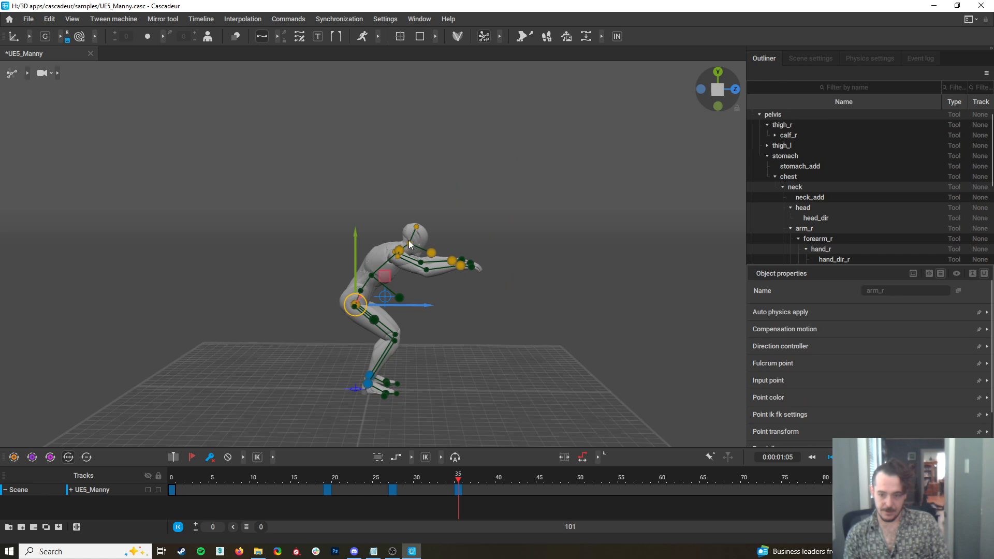
key("e")
left_click_drag(391, 278, 375, 248)
key("w")
left_click_drag(352, 303, 366, 287)
key("e")
left_click_drag(402, 254, 396, 237)
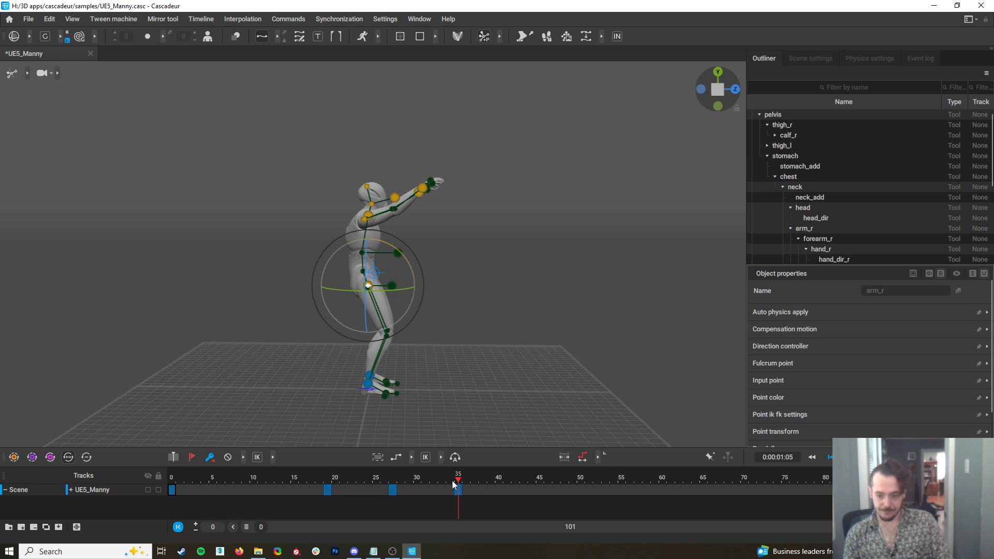
Key frame 41, arch the upper body backward and move both hands up and back over the head
left_click_drag(458, 481, 506, 533)
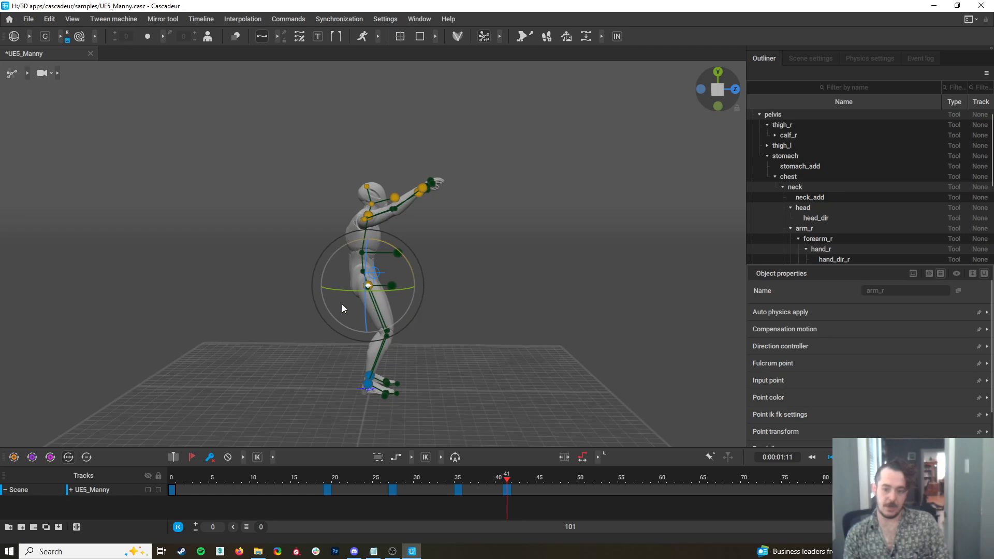
left_click_drag(397, 252, 361, 205)
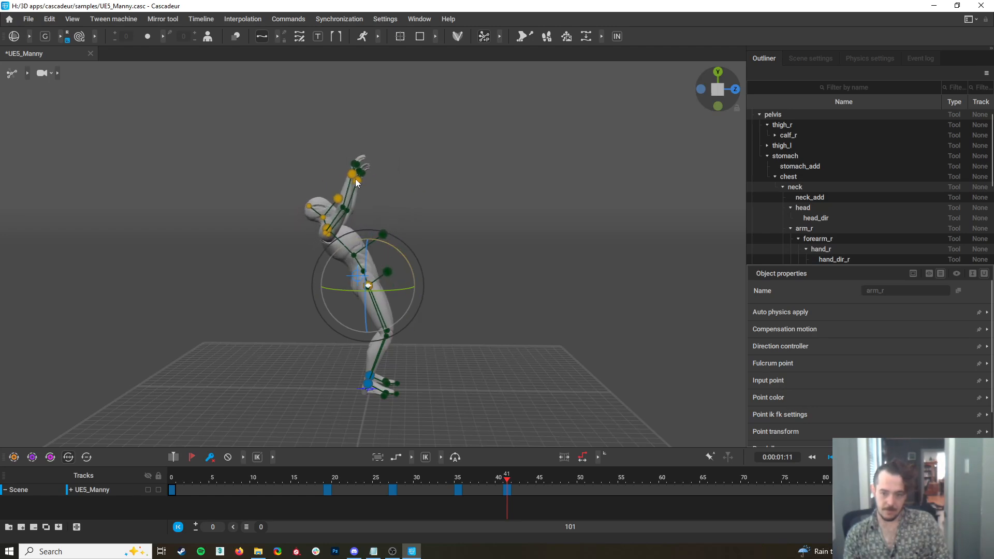
left_click(356, 181)
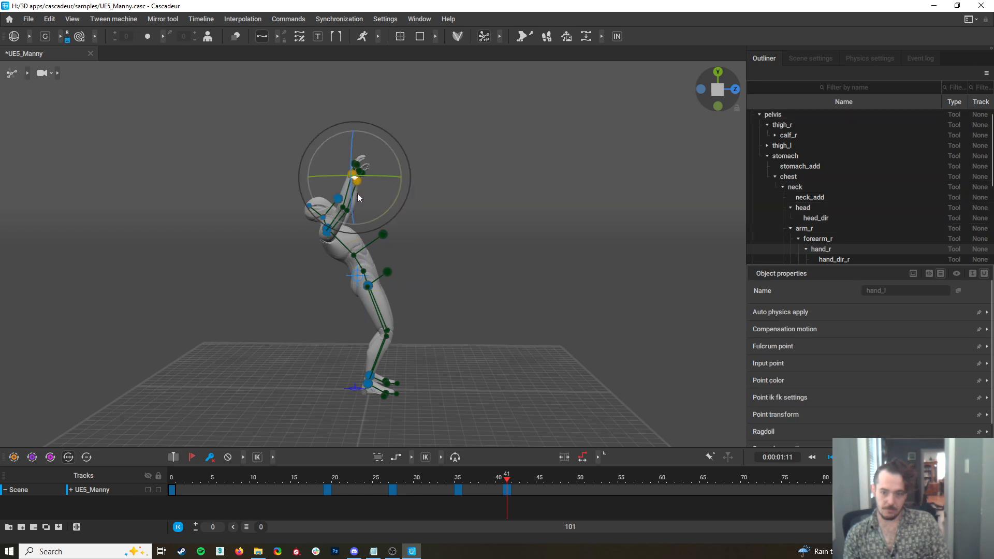
key("w")
left_click_drag(364, 175, 361, 197)
left_click(339, 197)
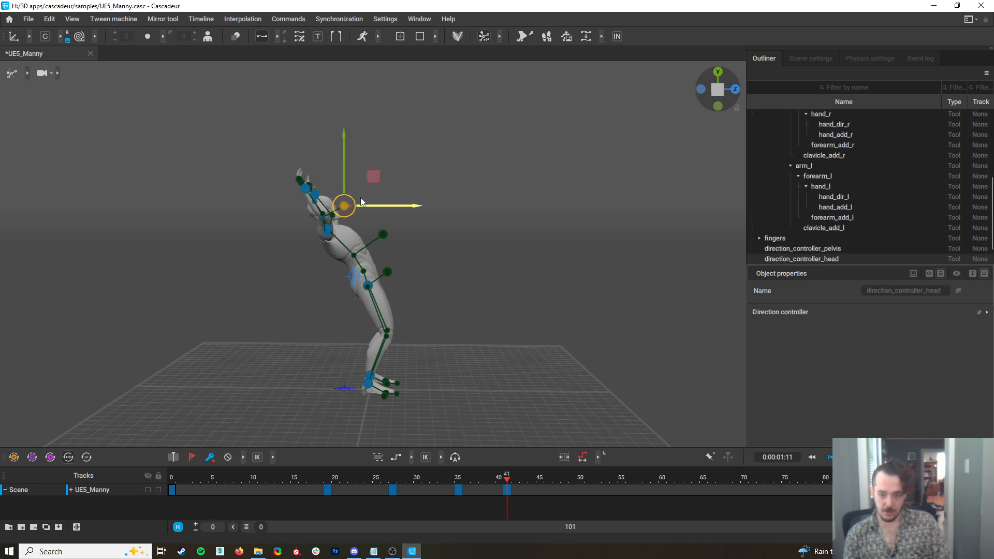
Raise the pelvis and upper body at frame 41 so the legs straighten for takeoff
left_click(369, 385)
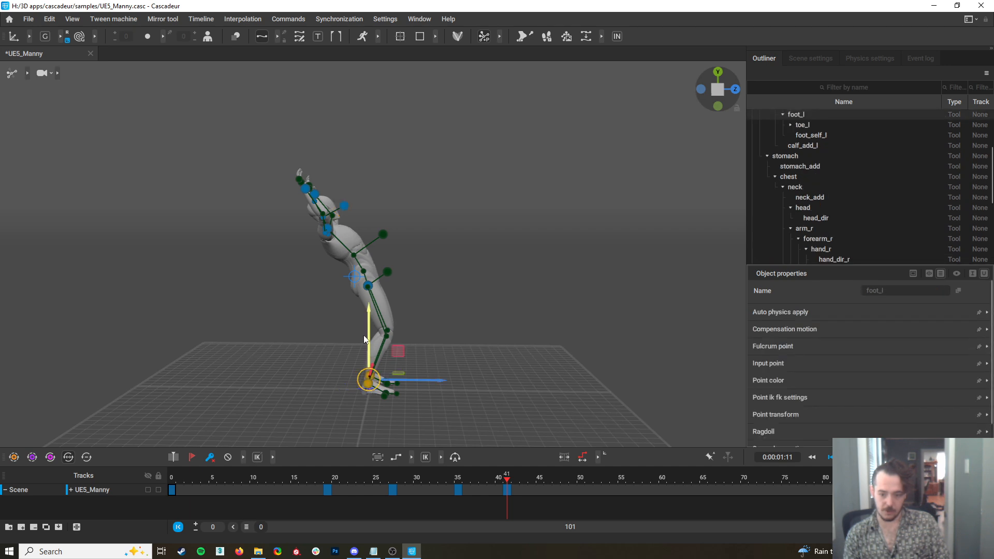
left_click_drag(255, 146, 412, 294)
left_click_drag(368, 239, 378, 237)
mouse_move(396, 272)
left_mouse_down()
mouse_move(408, 274)
mouse_move(399, 274)
left_mouse_up()
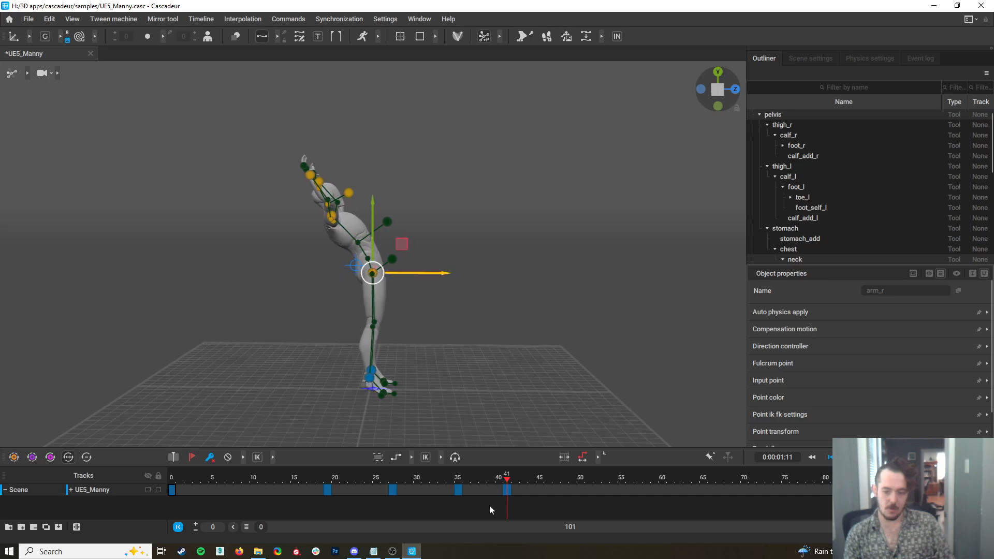
Select the whole body including the feet and move it up and forward off the ground at frame 41
left_click_drag(506, 482, 504, 520)
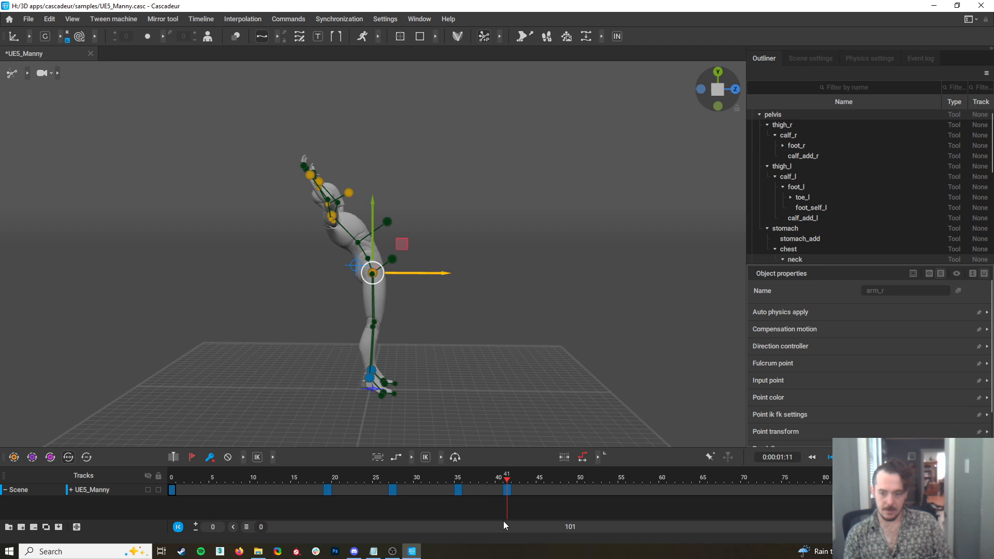
left_click_drag(268, 132, 483, 406)
left_click_drag(372, 271, 387, 264)
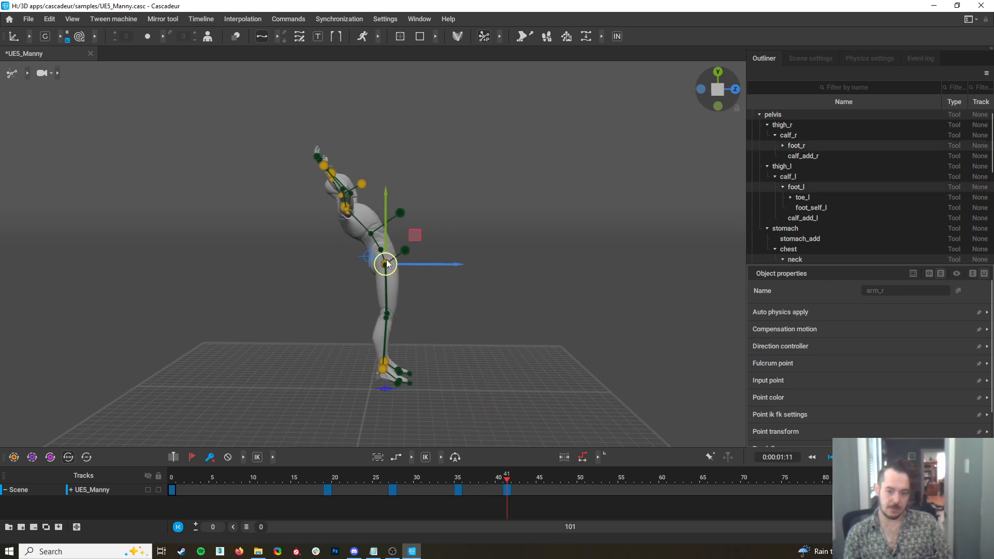
Move both feet slightly backward at frame 41
left_click(361, 363)
left_click(389, 371)
left_click_drag(407, 364, 379, 363)
Raise both feet and bring them forward at frame 47 to pull the knees up into a tuck
left_click_drag(505, 495, 558, 517)
left_click_drag(382, 362, 411, 279)
key("ctrl+z")
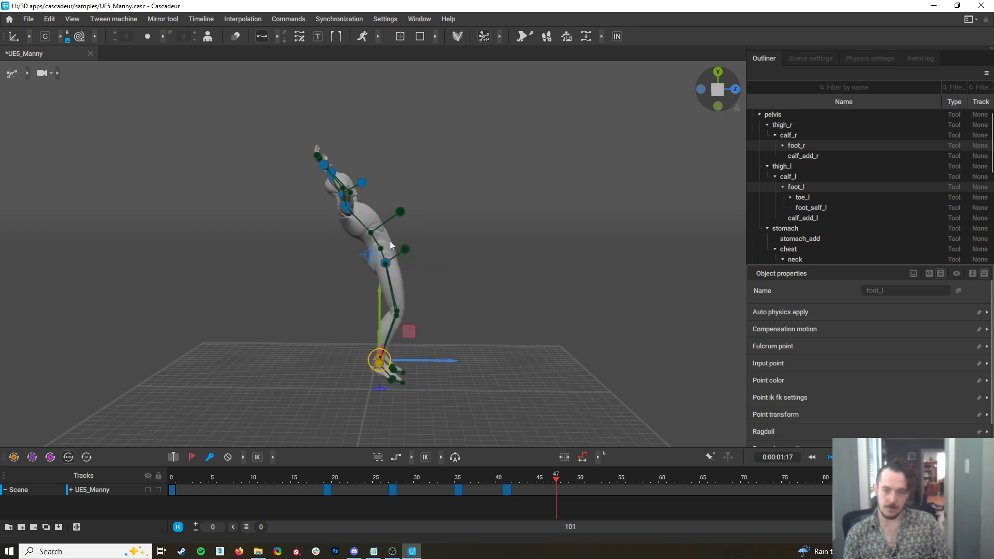
left_click_drag(381, 360, 409, 283)
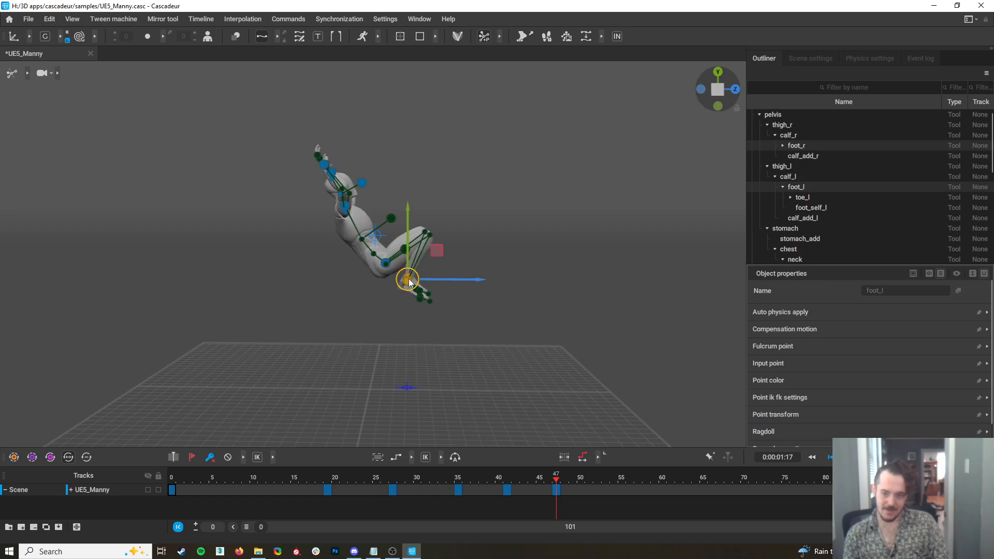
Lower both hands from behind the head to in front of the chest at frame 47
left_click(323, 165)
left_click(332, 172, "shift")
left_click_drag(338, 170, 377, 206)
right_click_drag(458, 295, 337, 234)
left_click_drag(418, 221, 421, 221)
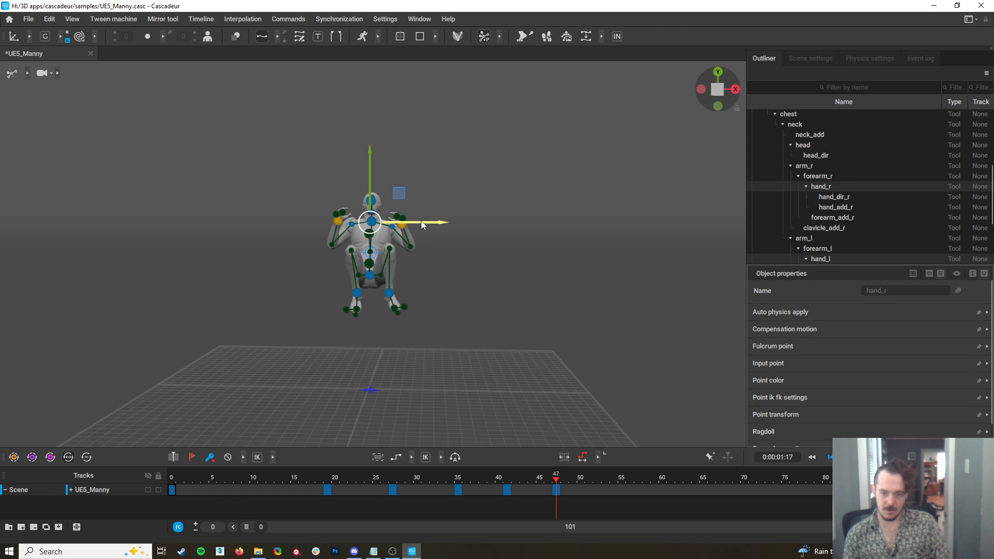
Move the left foot inward, closer to the right foot, at frame 47
left_click(389, 293)
left_click_drag(409, 291, 404, 293)
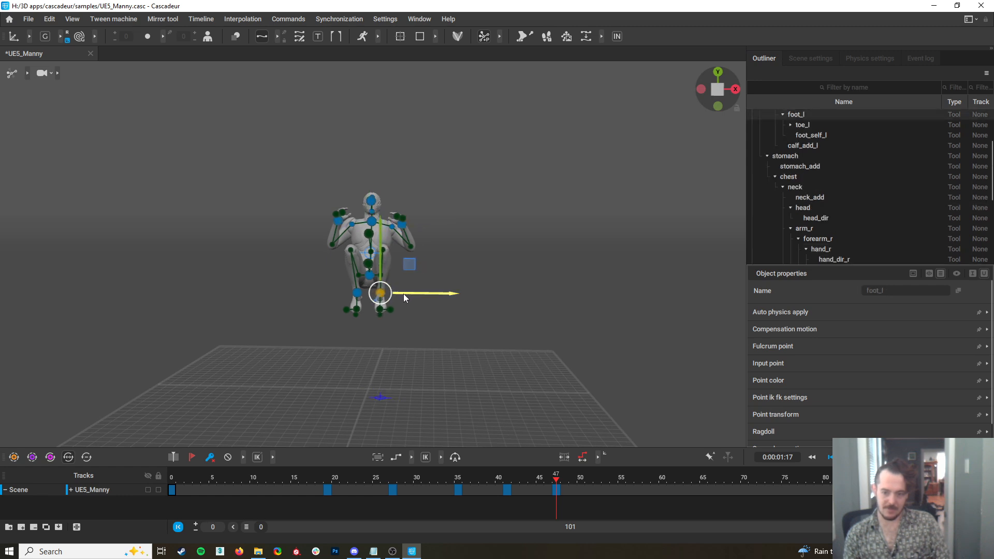
right_click_drag(404, 308, 601, 343)
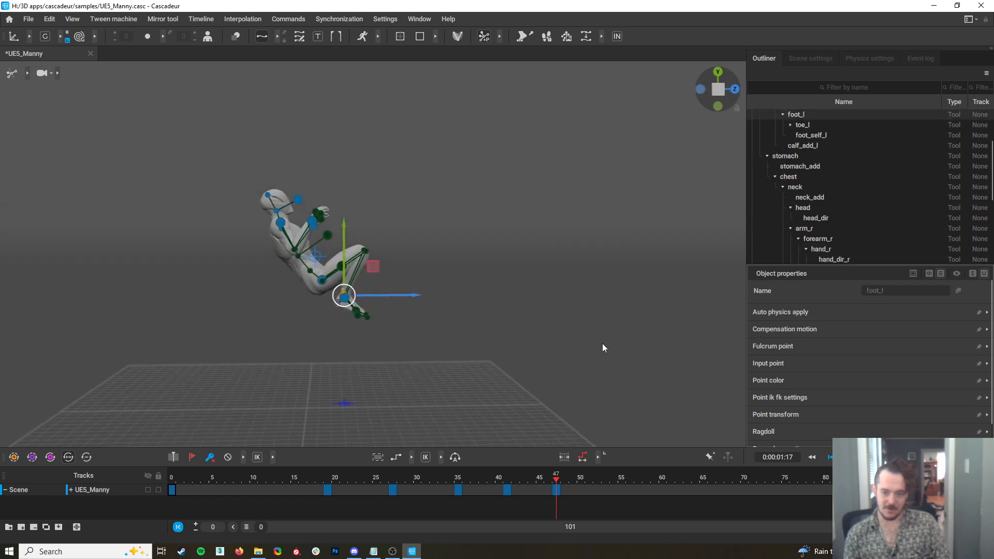
Select the whole body at frame 47, rotate it backward around the pelvis and raise it higher off the ground
mouse_move(555, 480)
left_mouse_down()
mouse_move(532, 484)
mouse_move(564, 490)
left_mouse_up()
left_click_drag(412, 334, 218, 184)
key("e")
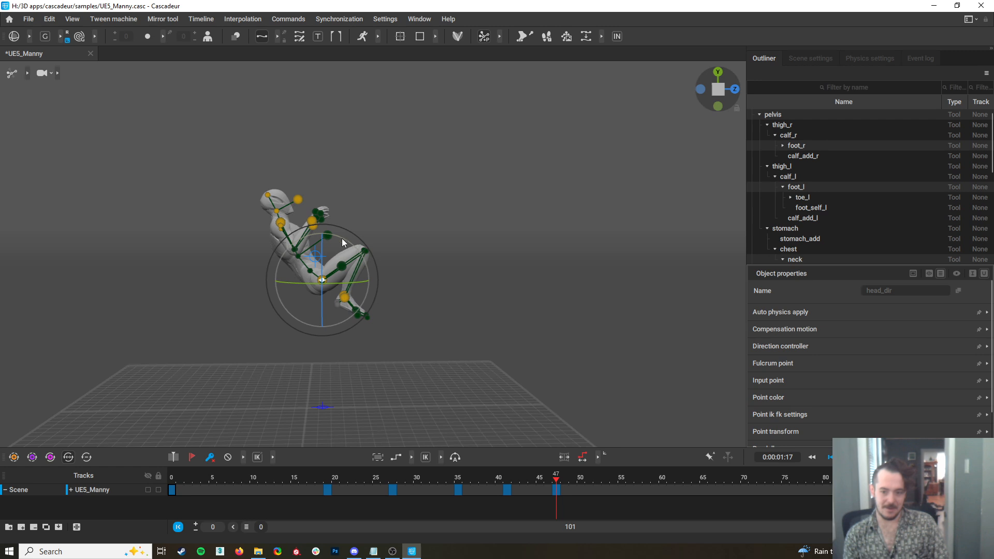
left_click_drag(345, 238, 328, 218)
key("w")
left_click_drag(321, 274, 310, 245)
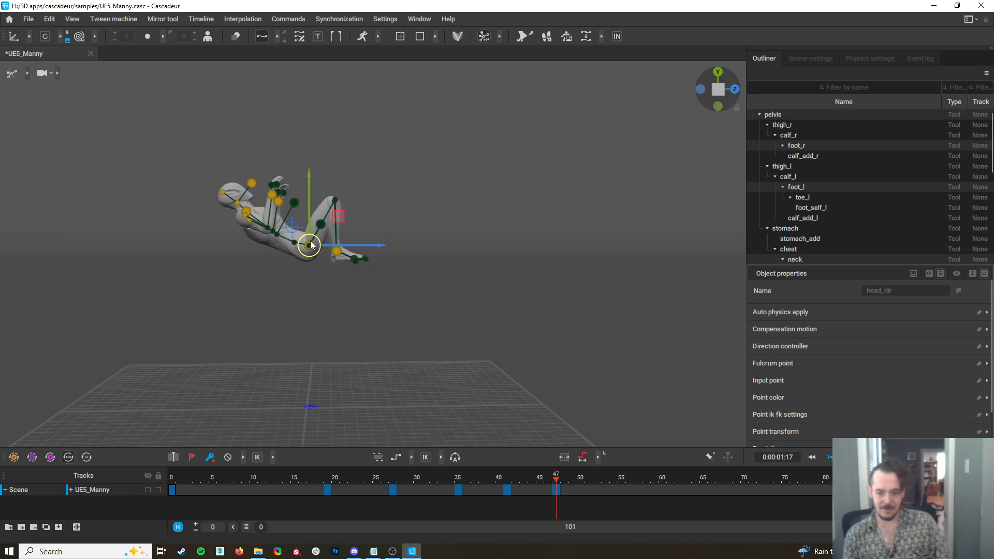
Shift the whole body slightly forward at frame 47, check the playback and go to frame 53
left_click_drag(559, 489, 559, 517)
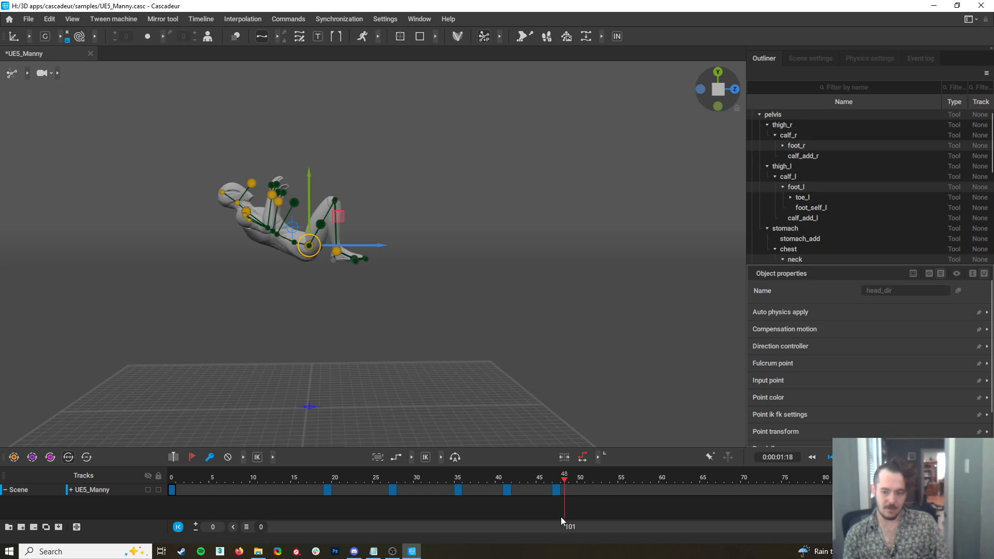
left_click_drag(342, 244, 353, 247)
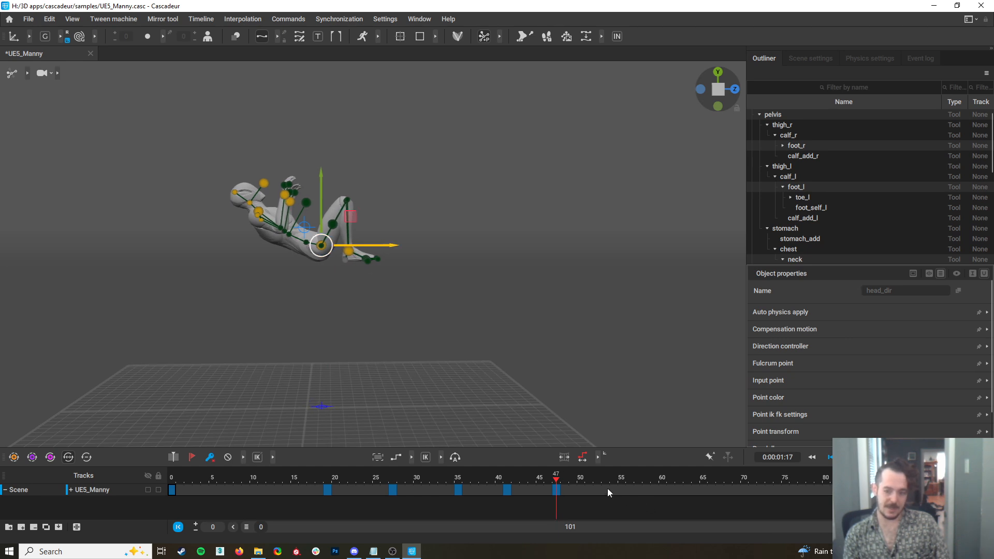
key("space")
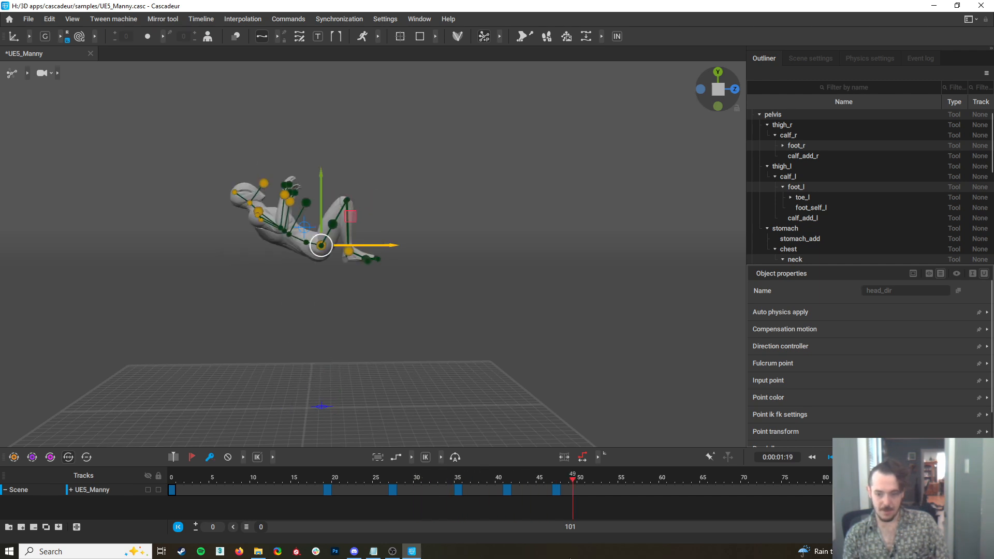
left_click_drag(570, 557, 603, 557)
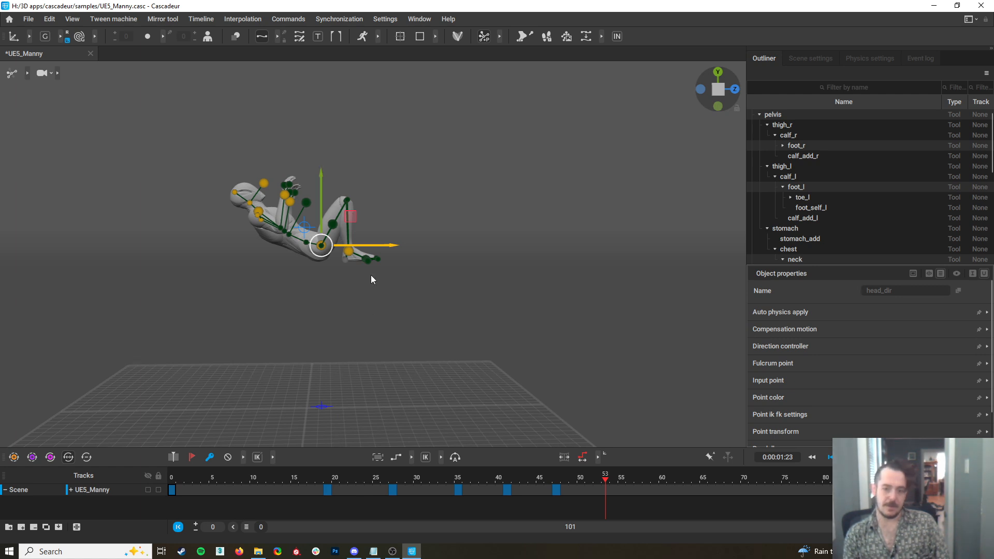
Try to raise and rotate both feet at frame 53
left_click(347, 250)
left_click_drag(354, 252, 361, 216)
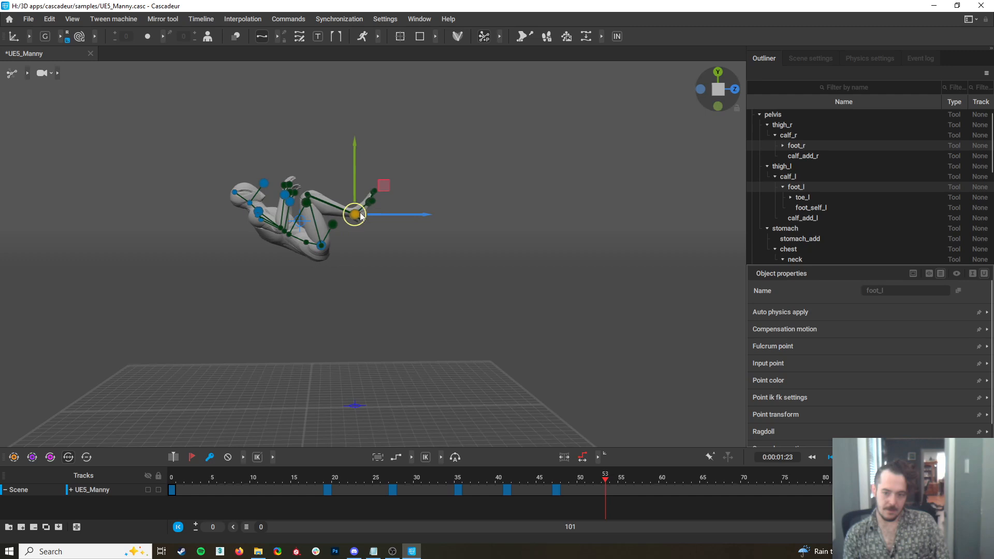
key("ctrl+z")
key("e")
left_click_drag(368, 248, 365, 265, "alt")
left_click_drag(367, 210, 366, 203)
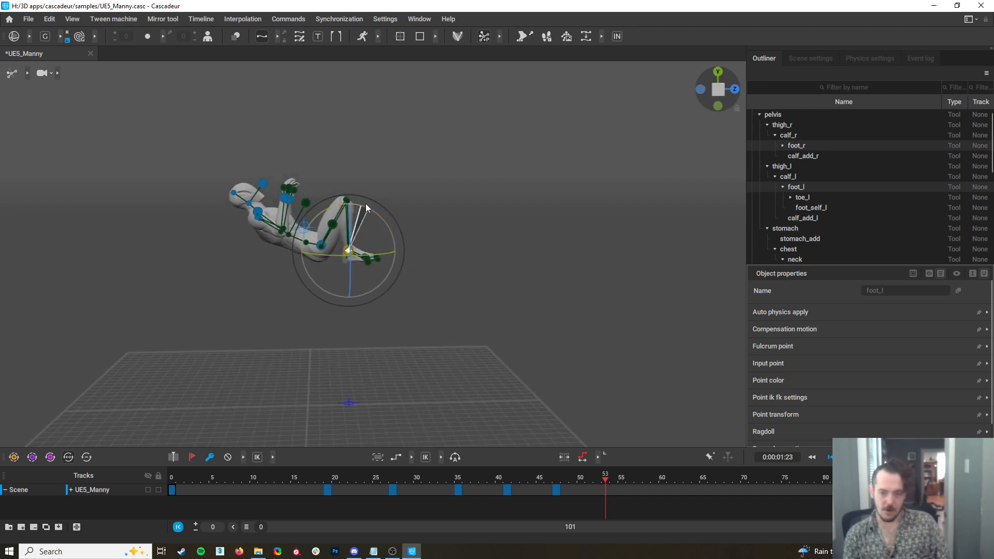
mouse_move(387, 330)
left_mouse_down("alt")
mouse_move(243, 398)
mouse_move(400, 312)
mouse_move(398, 325)
left_mouse_up("alt")
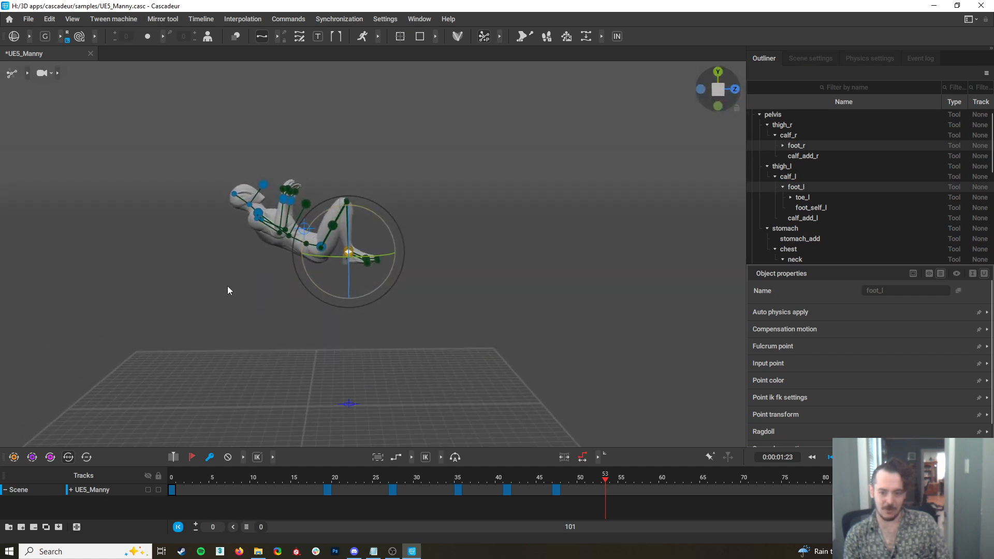
Curl the neck and head toward the knees at frame 53 and move both feet up and forward for a tighter tuck
left_click(257, 213)
key("w")
left_click_drag(257, 213, 270, 200)
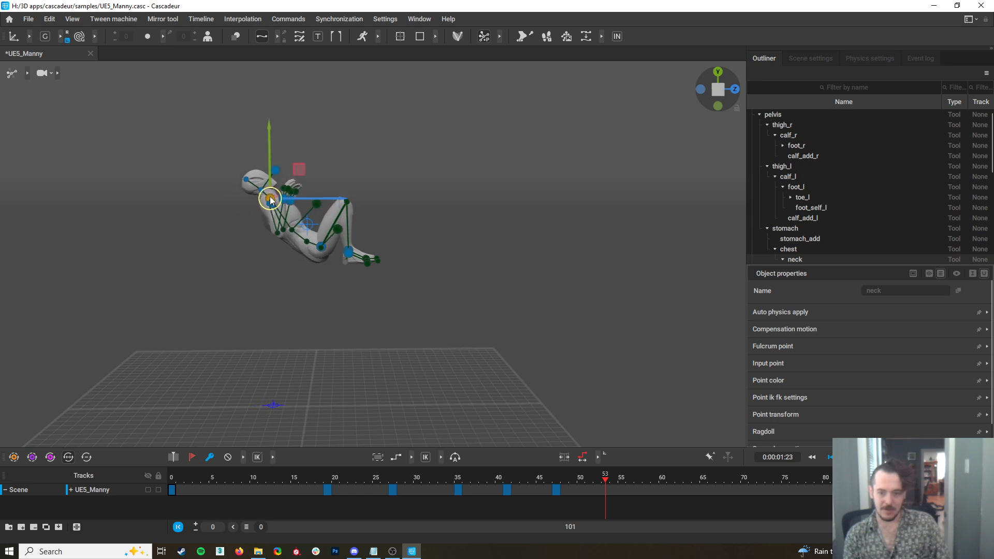
key("ctrl+z")
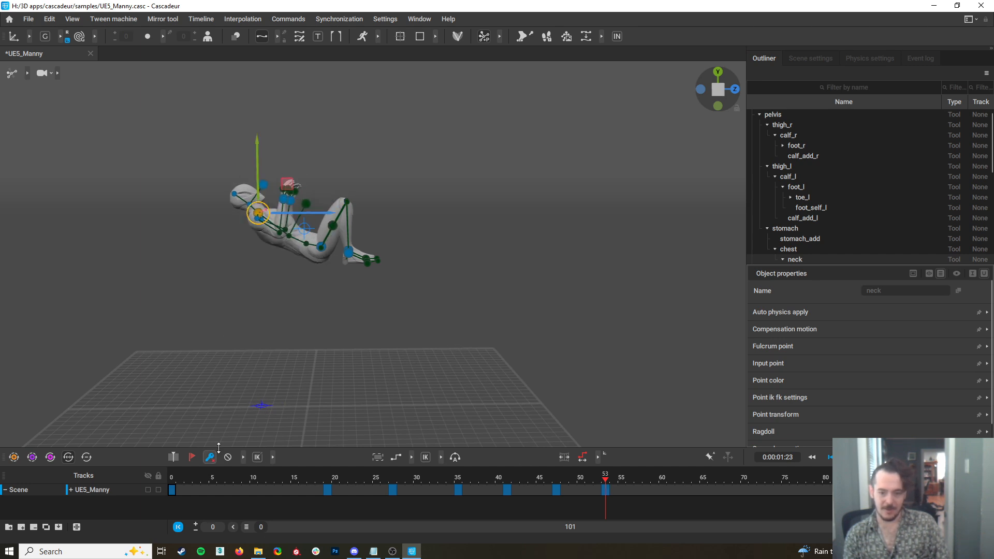
left_click_drag(257, 213, 329, 152)
left_click(288, 159)
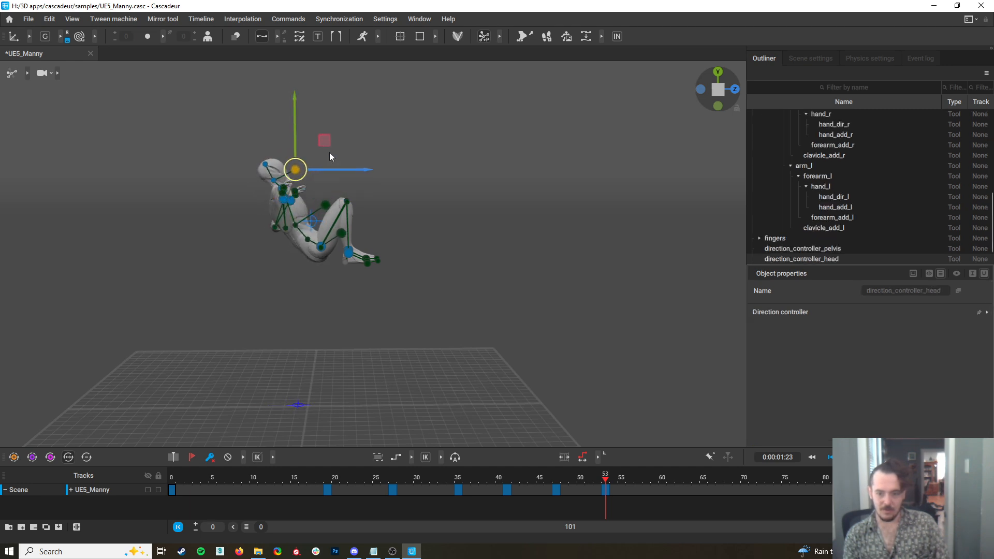
left_click(348, 253)
left_click_drag(349, 252, 371, 254)
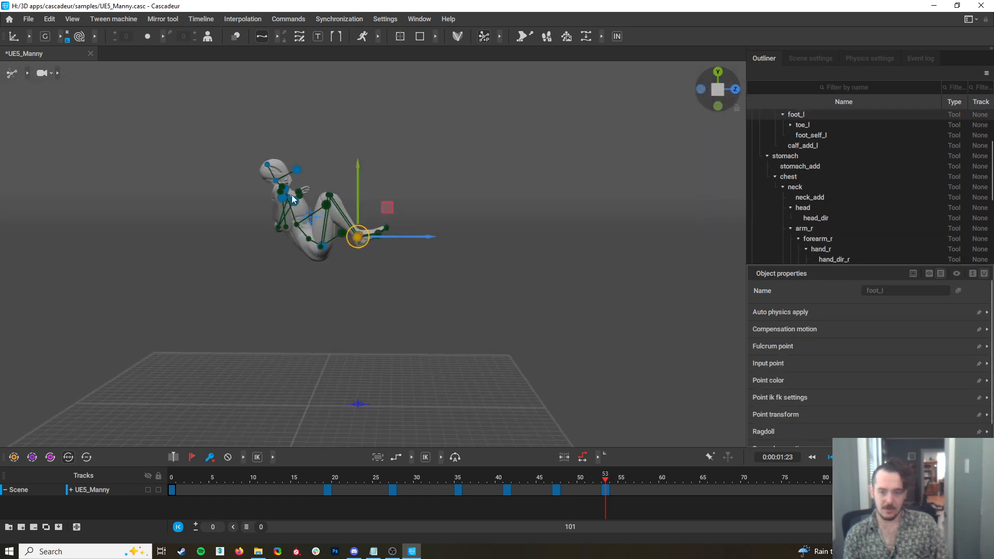
Move both hands down and forward to the knees at frame 53 so the arms reach around the tucked legs
left_click(283, 197)
left_click_drag(308, 207, 123, 244, "alt")
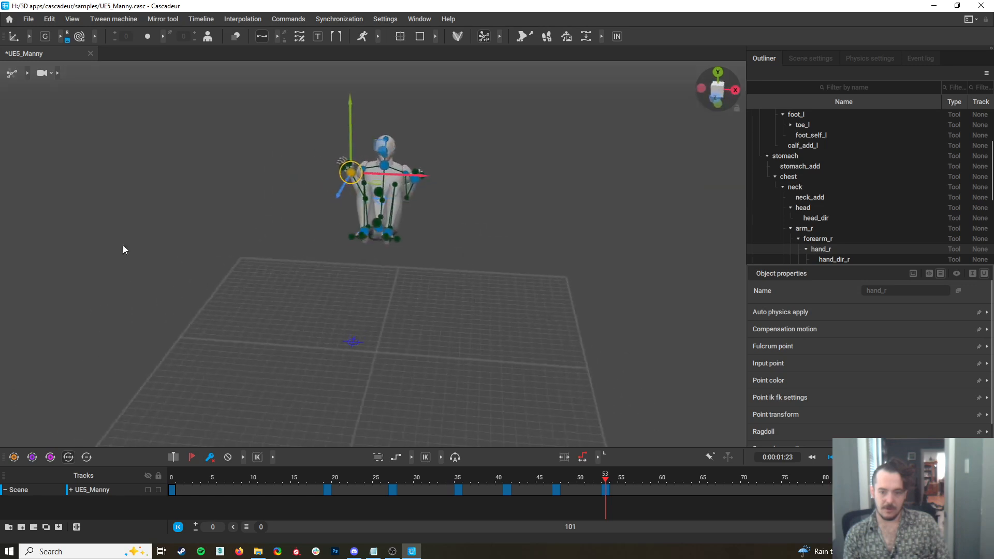
left_click(417, 182, "shift")
left_click_drag(414, 193, 615, 157, "alt")
left_click_drag(292, 196, 201, 266)
left_click_drag(414, 202, 468, 226)
middle_click_drag(410, 229, 407, 288, "alt")
left_click_drag(407, 288, 566, 273, "alt")
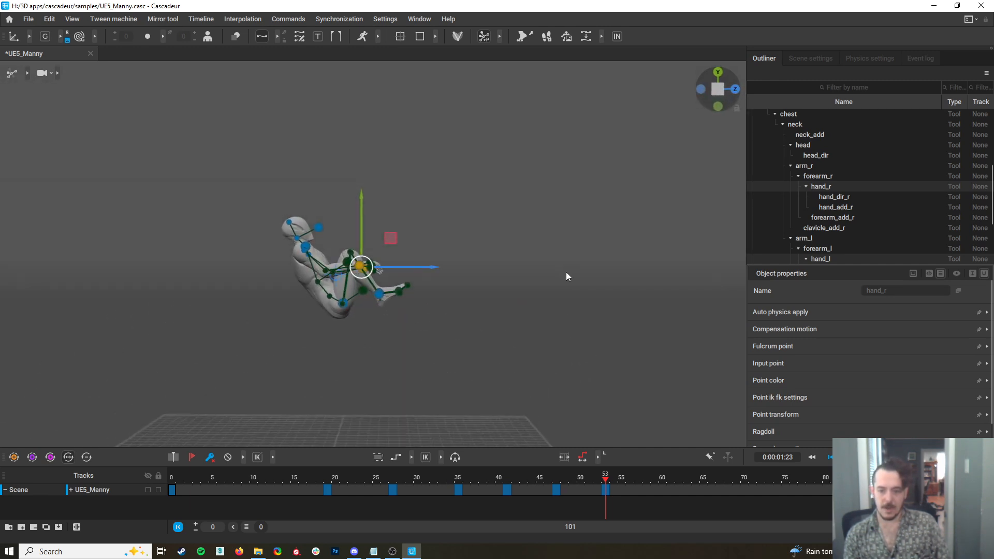
Switch to local axes and rotate the hands at frame 53 to fit the grip on the legs
left_click(396, 275)
left_click(358, 266)
key("e")
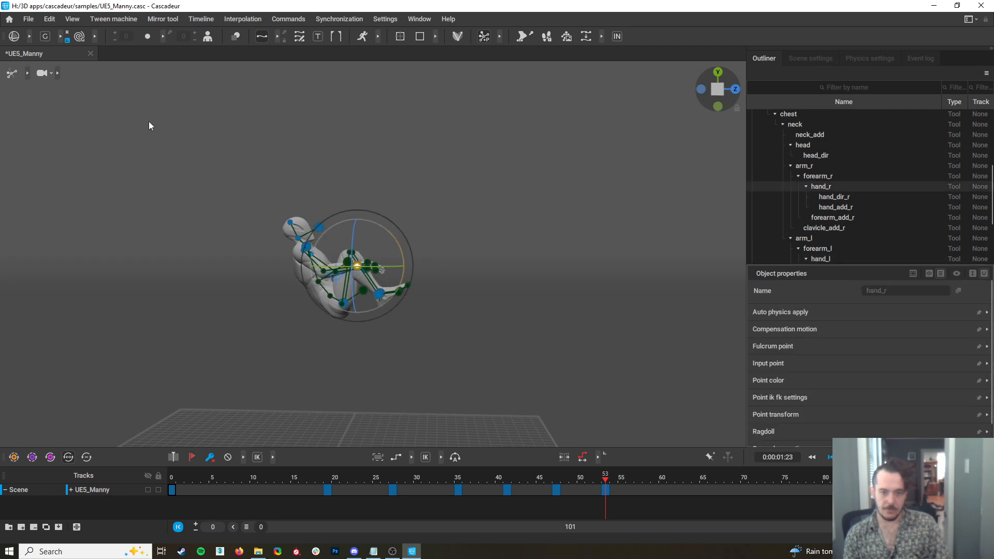
left_click(45, 36)
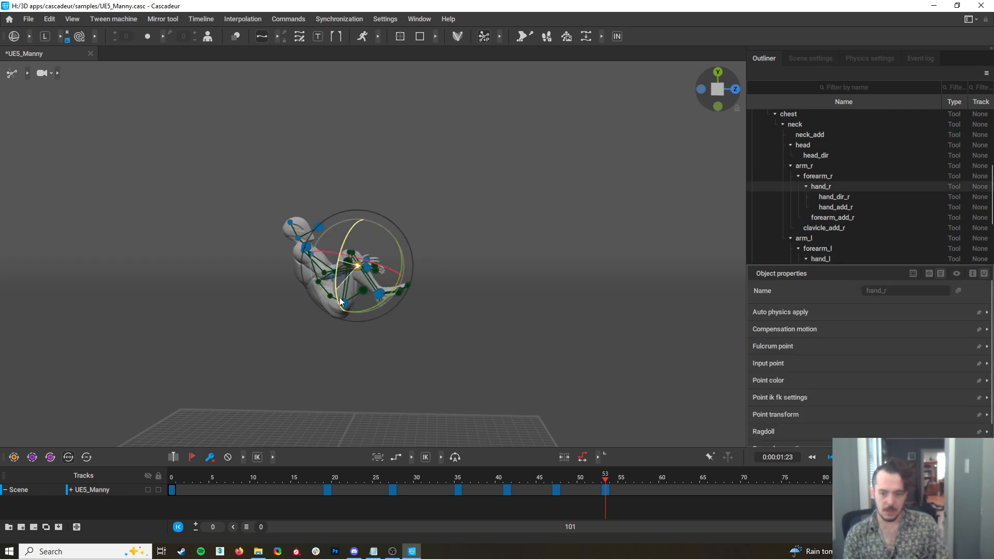
left_click_drag(527, 345, 406, 297, "alt")
left_click(413, 264)
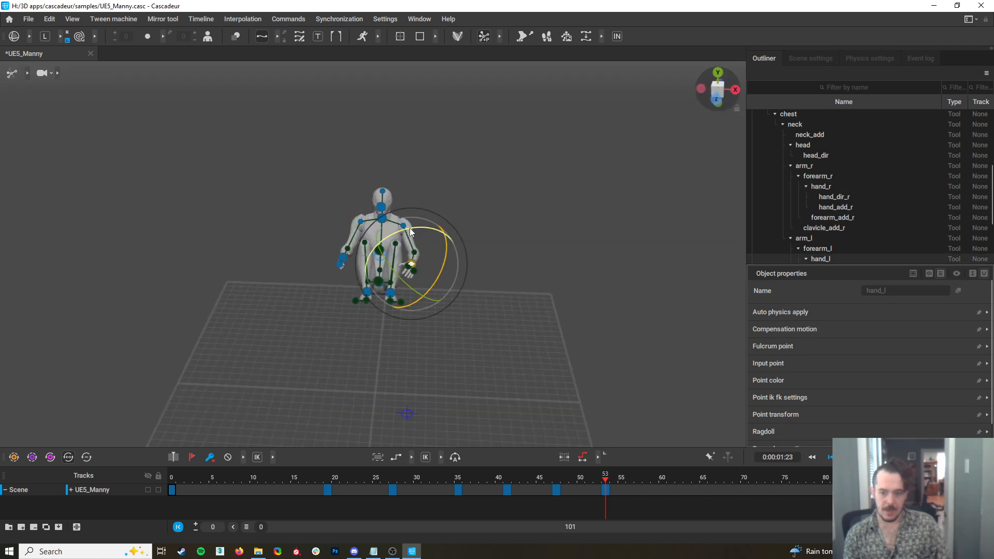
left_click_drag(436, 222, 675, 409, "alt")
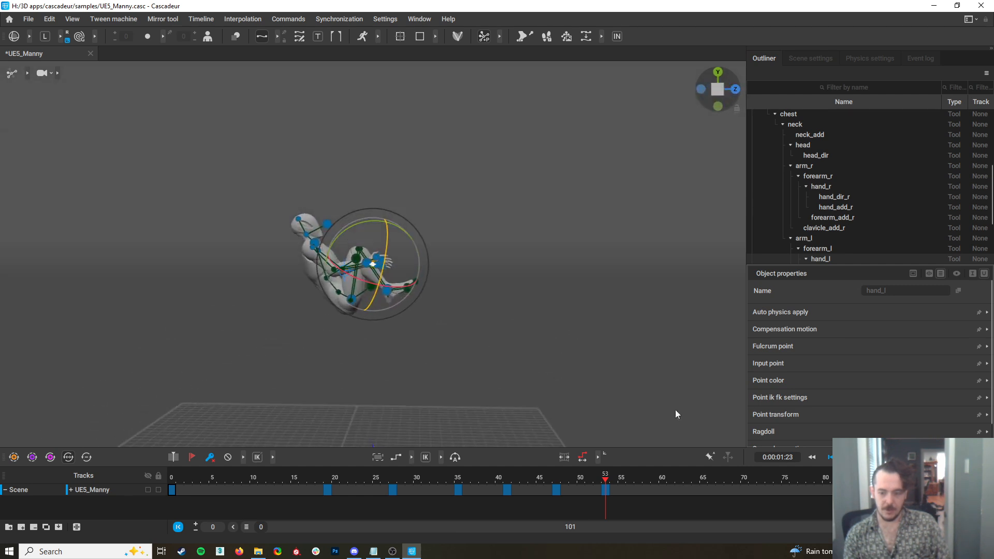
Select the whole body at frame 53, rotate it backward around the pelvis on global axes until it lies flat, and move it up and forward
left_click(582, 479)
left_click_drag(584, 489, 602, 504)
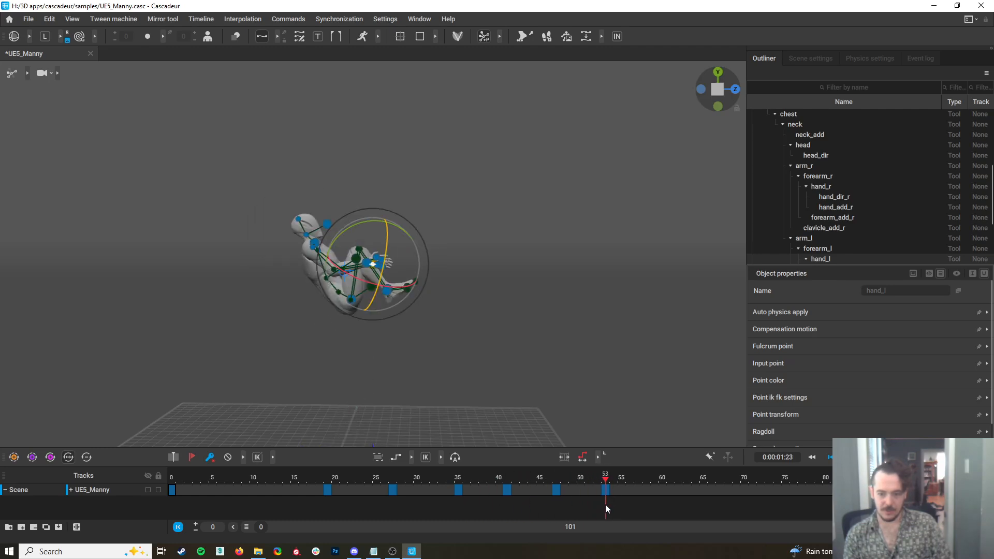
left_click_drag(476, 336, 181, 142)
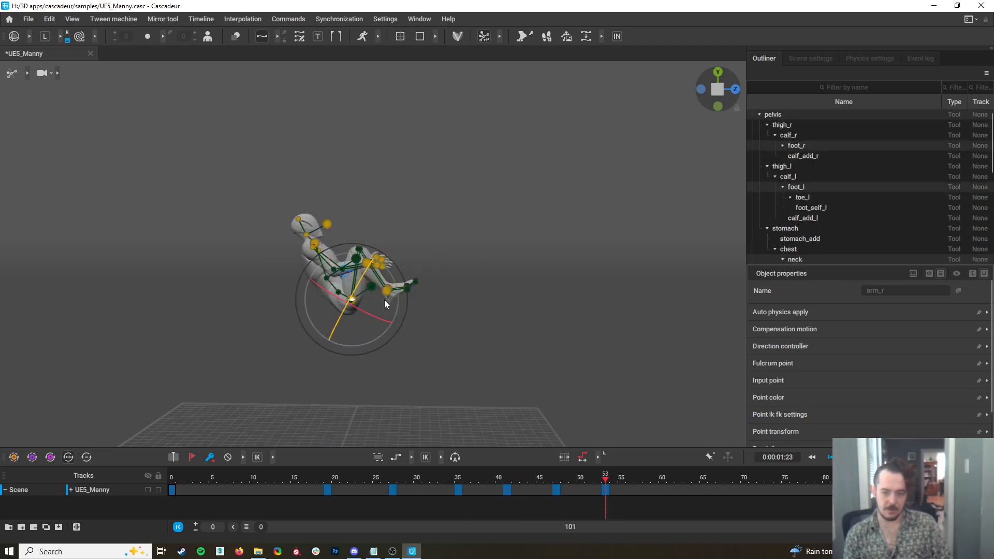
left_click(45, 38)
left_click_drag(391, 275, 352, 220)
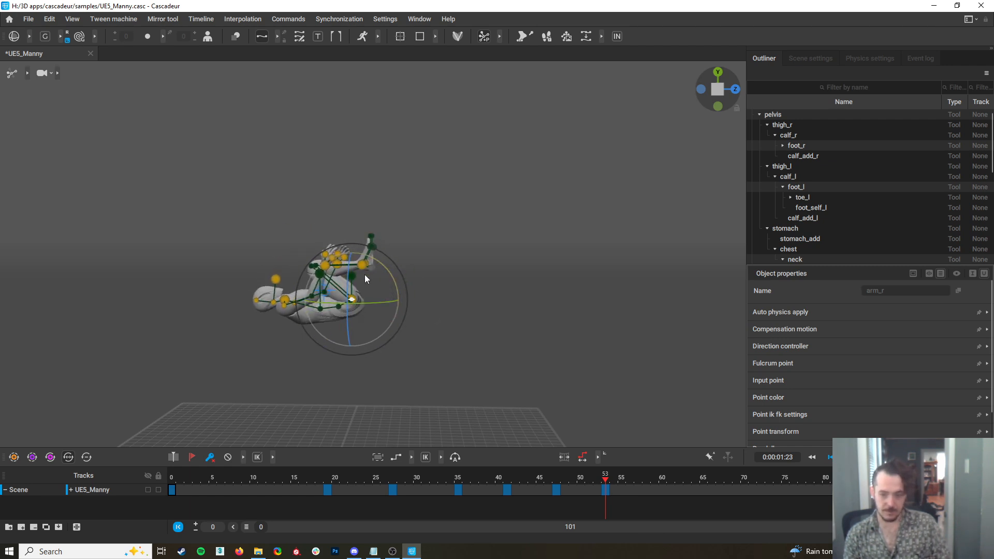
left_click_drag(387, 273, 388, 265)
key("w")
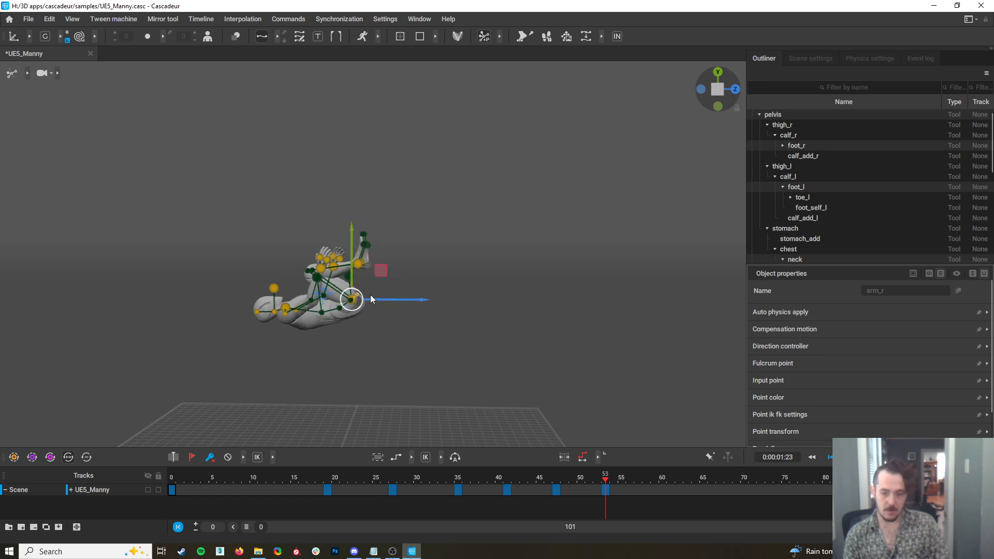
left_click_drag(356, 305, 376, 256)
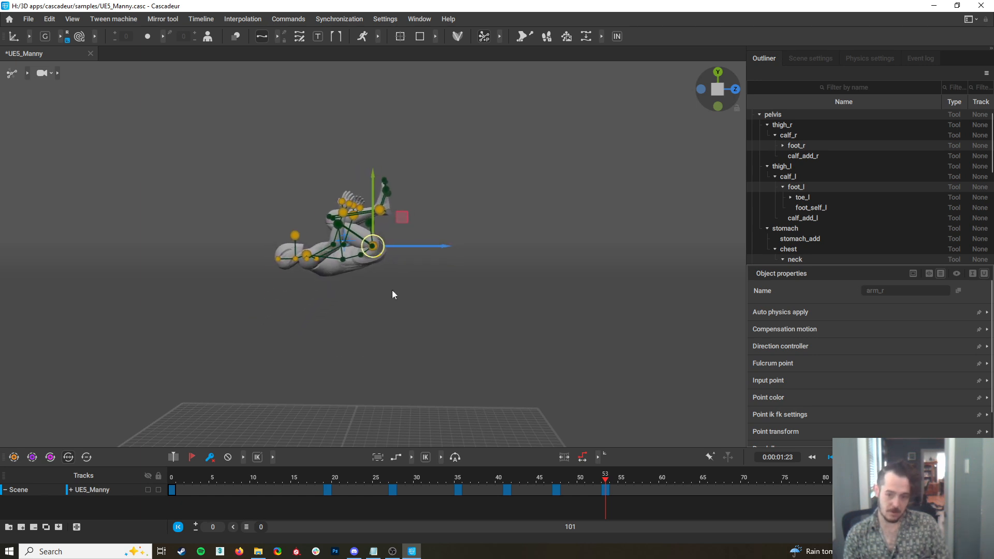
Compare the neighbouring frames and lower the whole body while moving it slightly back at frame 53
middle_click_drag(444, 336, 444, 263, "alt")
left_click_drag(444, 263, 453, 277, "alt")
left_click_drag(594, 472, 620, 514)
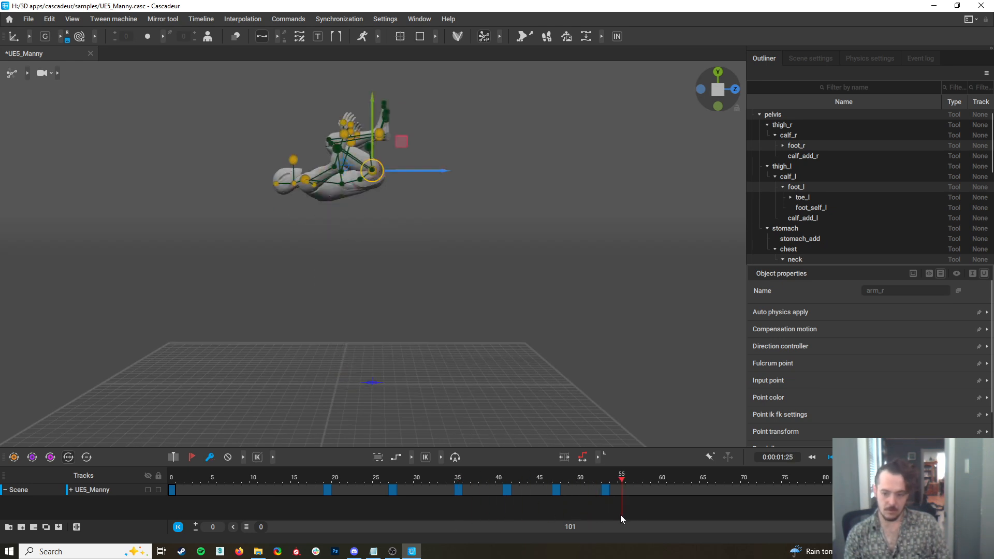
left_click_drag(381, 164, 383, 192)
left_click_drag(596, 485, 605, 518)
left_click_drag(378, 191, 367, 208)
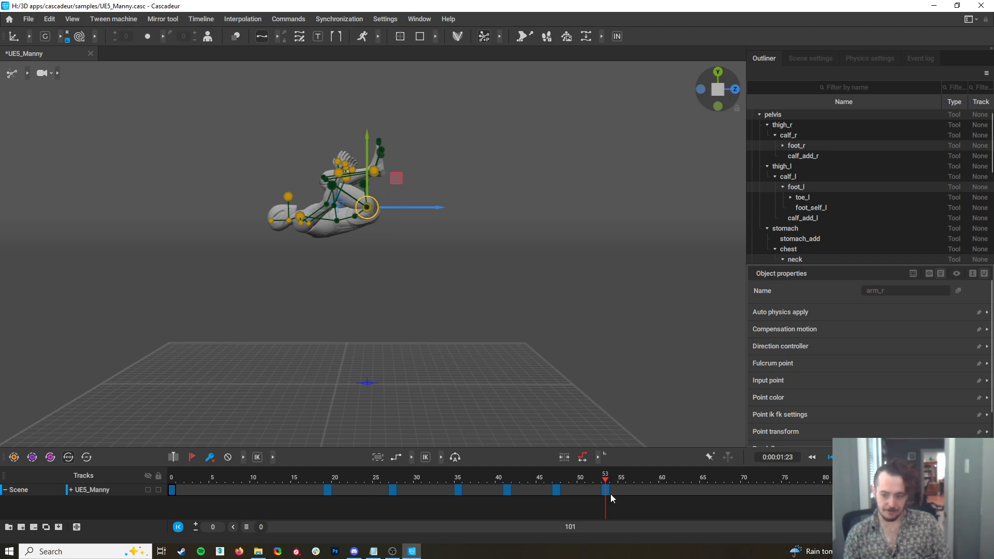
Rotate the tucked body backward to a head-down pose at frame 59 and raise it
left_click_drag(607, 496, 656, 515)
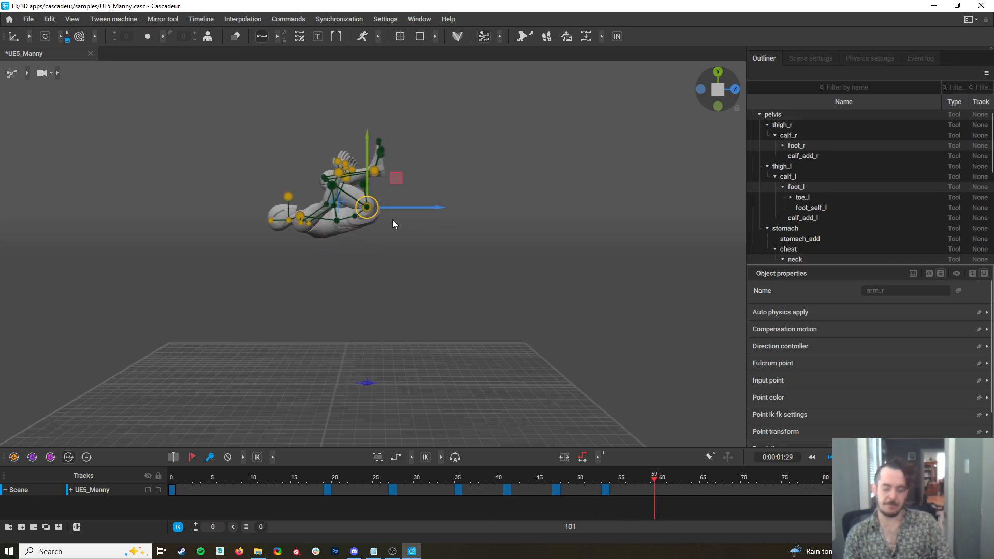
key("e")
left_click_drag(403, 178, 216, 111)
key("w")
left_click_drag(368, 208, 351, 173)
Fine-tune the whole body's position at frame 59, lowering it a little and shifting it backward
left_click_drag(654, 479, 655, 525)
left_click_drag(356, 167, 365, 177)
left_click_drag(628, 489, 679, 523)
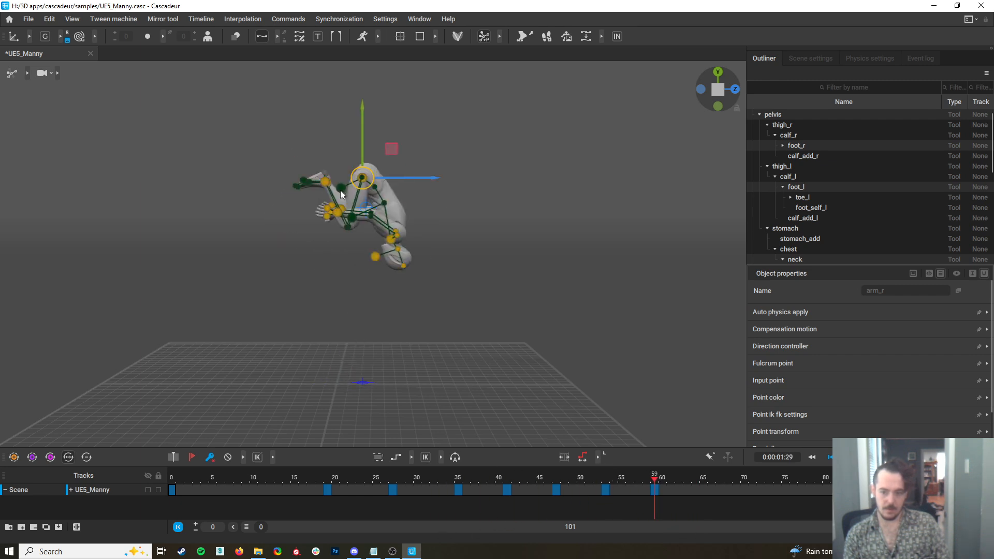
left_click_drag(393, 178, 378, 176)
Rotate the tucked body backward around the pelvis at frame 66 so that the torso faces the ground
left_click_drag(653, 479, 711, 524)
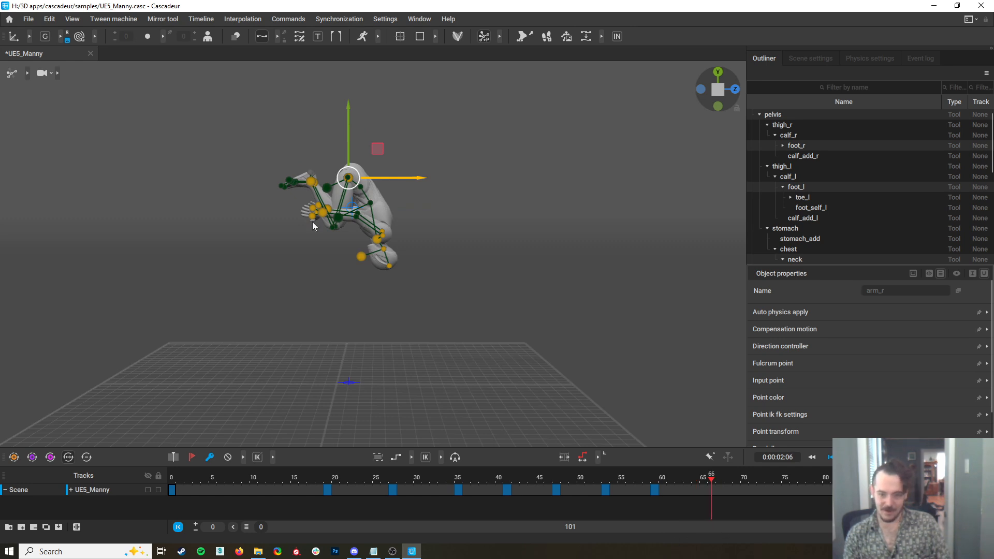
key("e")
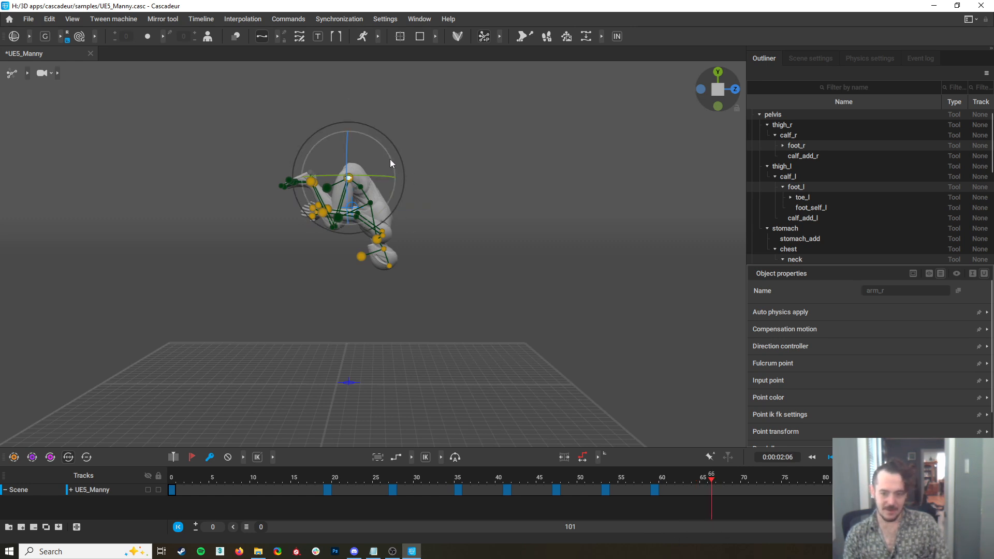
left_click_drag(389, 159, 374, 103)
key("ctrl+z")
left_click_drag(389, 158, 368, 101)
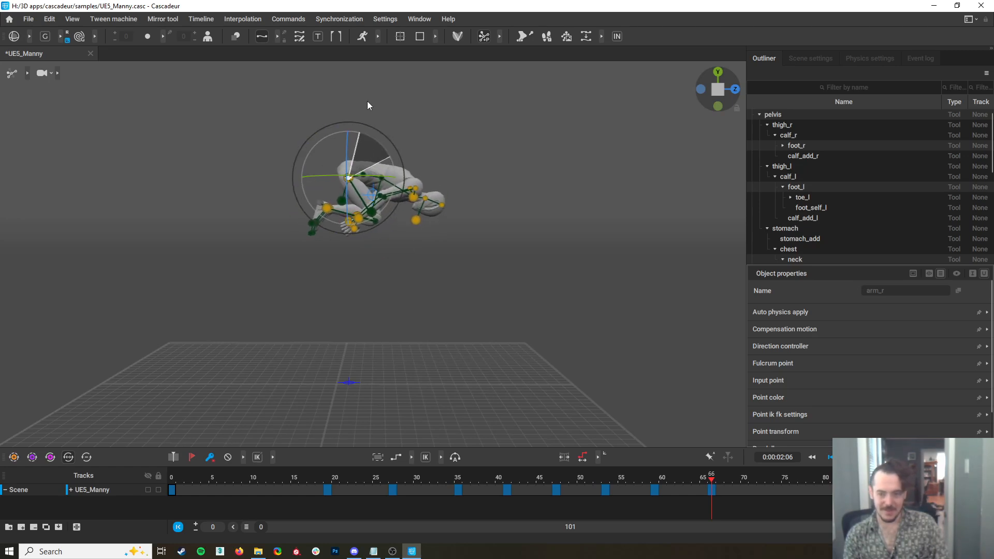
Move the body and feet down and backward at frame 66, and raise both hands to hip level
key("w")
left_click_drag(340, 186, 272, 285)
left_click(292, 247)
left_click(326, 253)
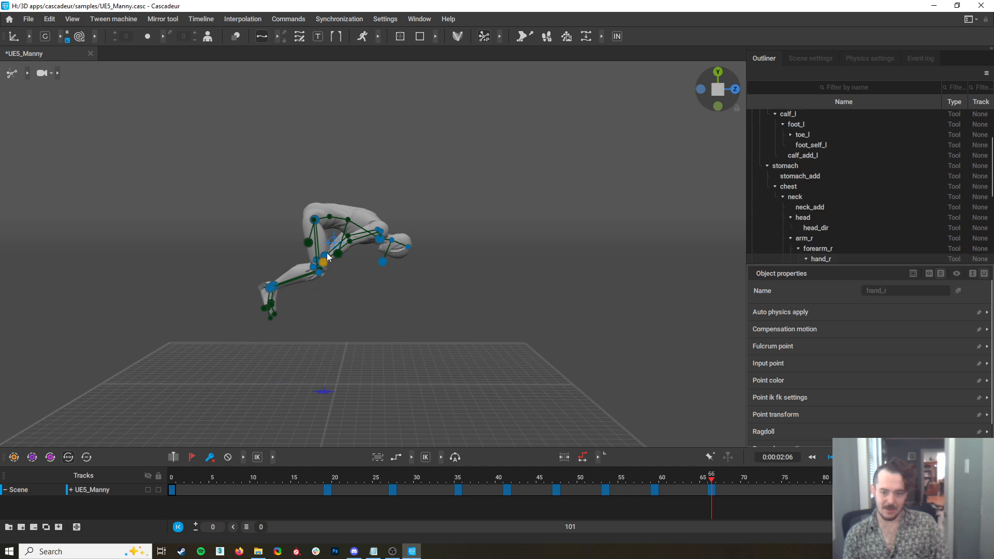
left_click_drag(325, 260, 320, 229)
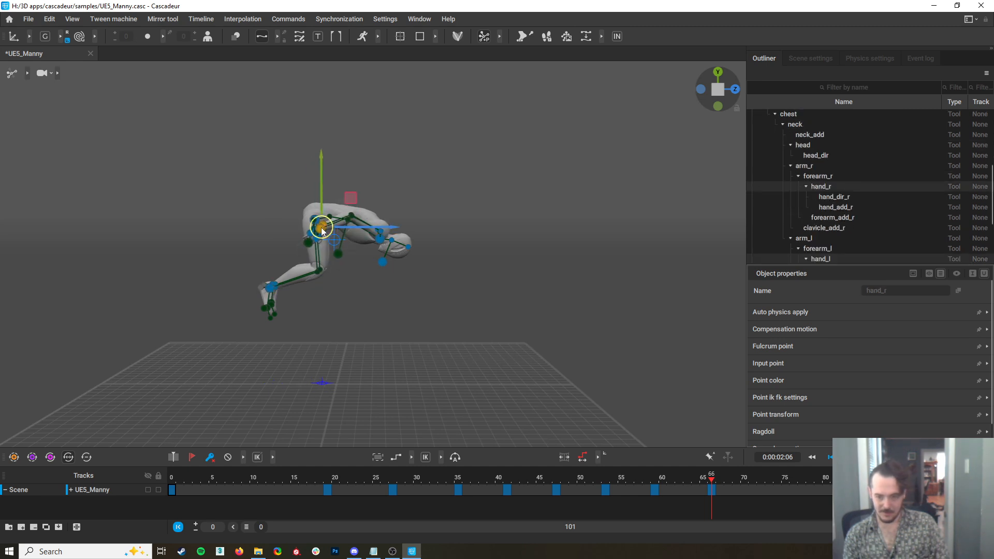
Check the motion around frame 66, then select the whole body and move it slightly forward
left_click_drag(721, 479, 715, 516)
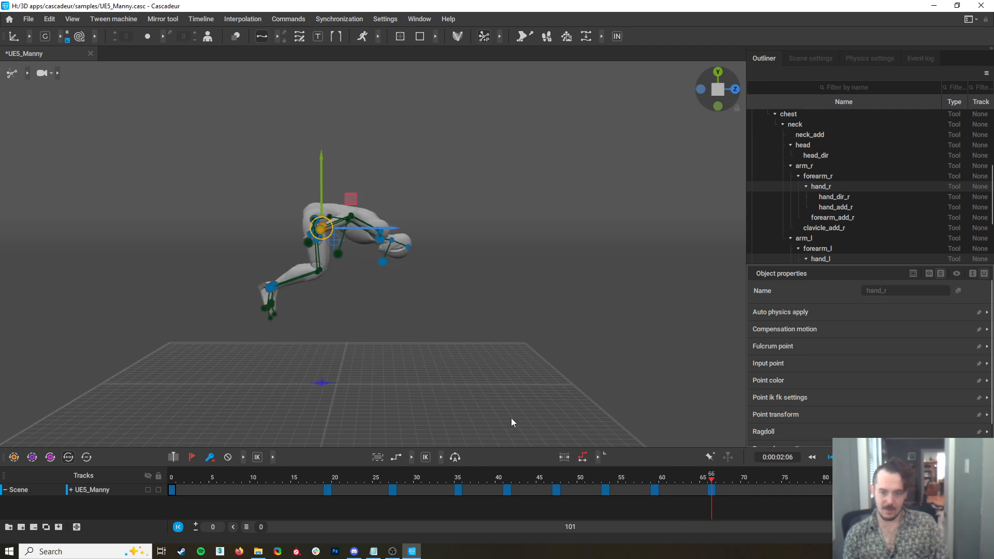
left_click_drag(510, 426, 263, 151)
left_click_drag(380, 228, 407, 224)
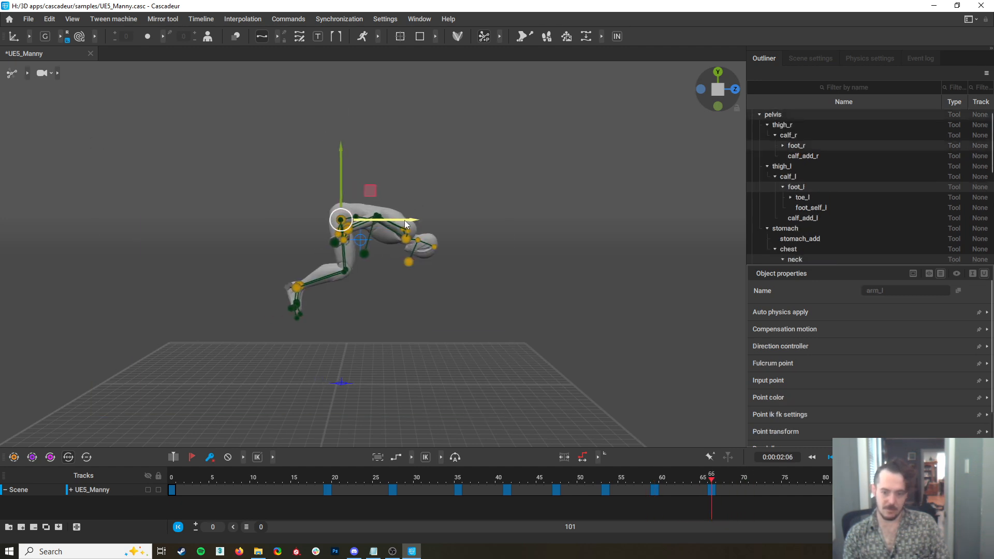
Rotate the whole body toward upright at frame 73, lower it, and plant both feet on the ground
left_click_drag(705, 482, 768, 517)
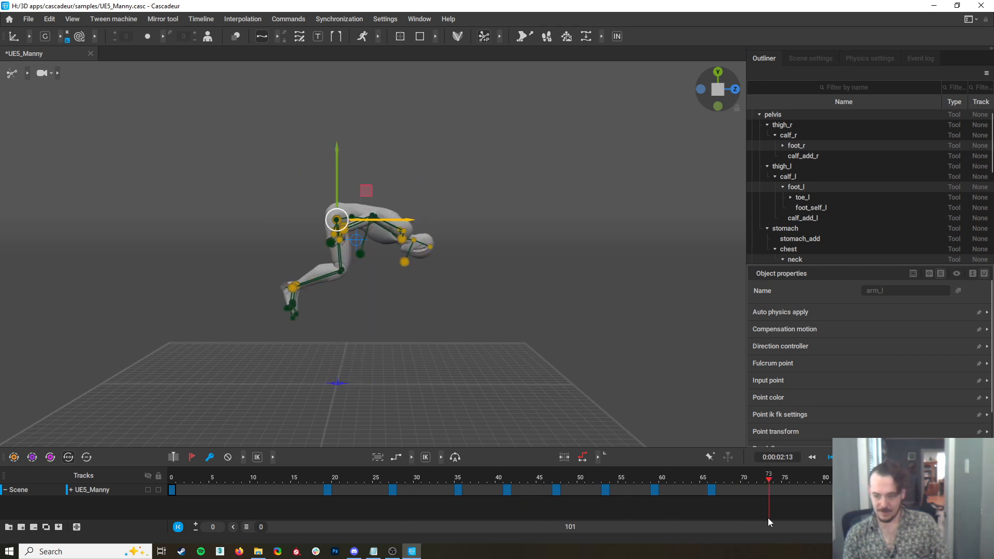
left_click(767, 481)
key("e")
left_click_drag(369, 191, 353, 159)
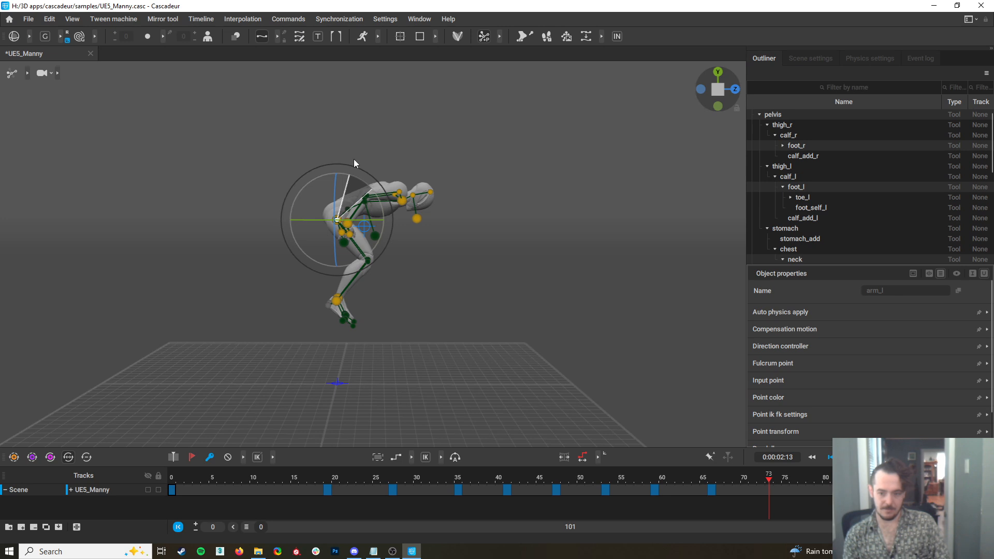
key("f")
left_click_drag(372, 191, 353, 145)
key("w")
left_click_drag(335, 221, 321, 262)
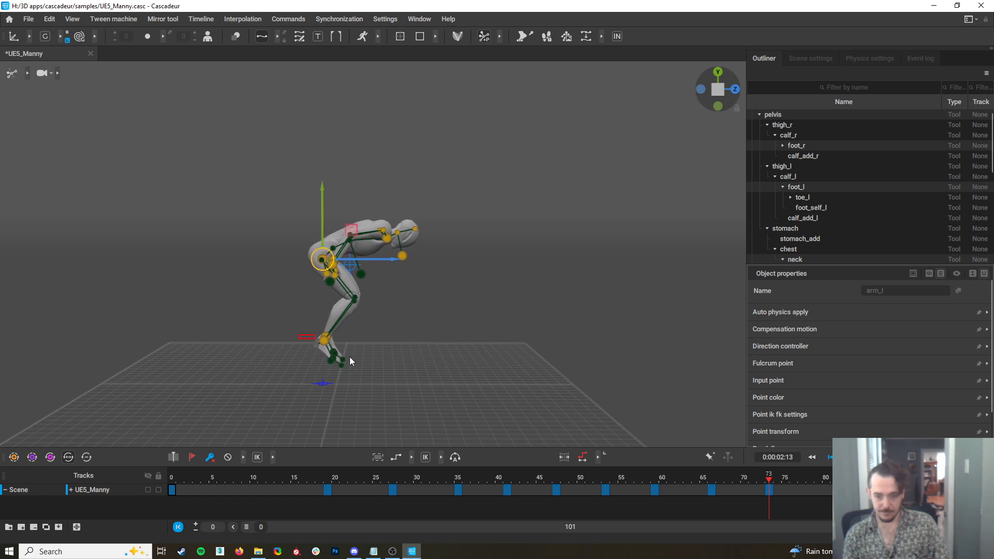
left_click_drag(325, 340, 322, 383)
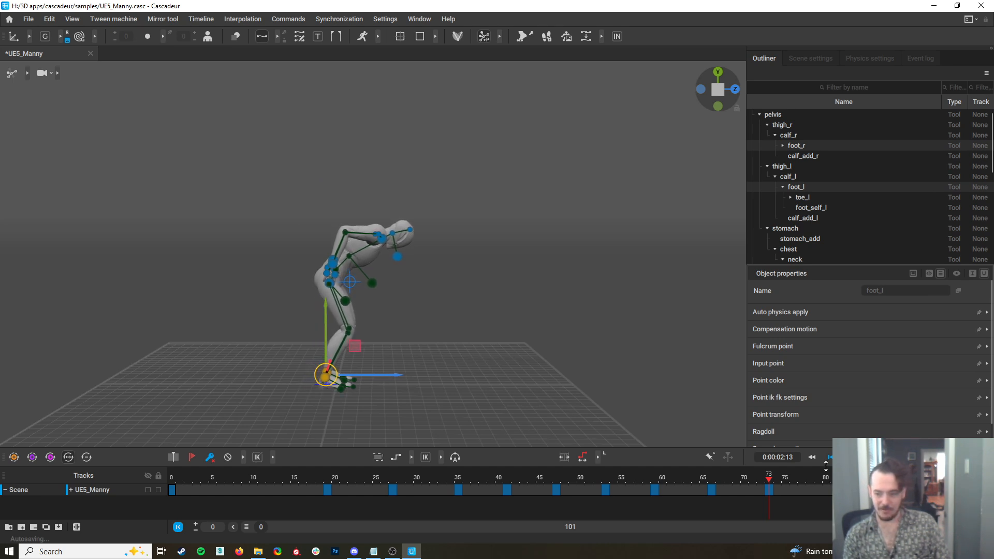
Lower the pelvis and upper body slightly backward at frame 80 into a deeper landing crouch, keeping the feet planted
left_click_drag(769, 484, 827, 497)
left_click_drag(275, 140, 503, 304)
left_click_drag(324, 294, 320, 301)
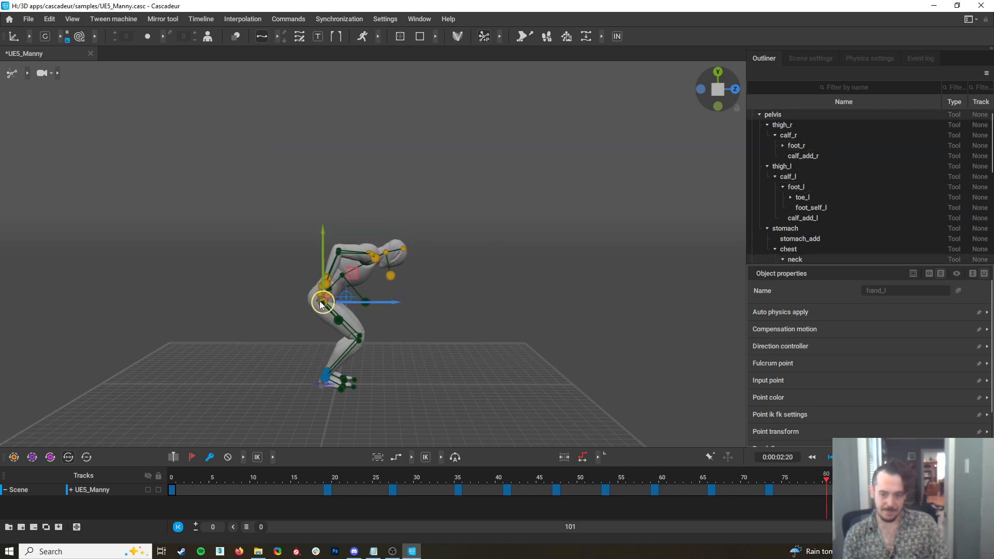
key("ctrl+z")
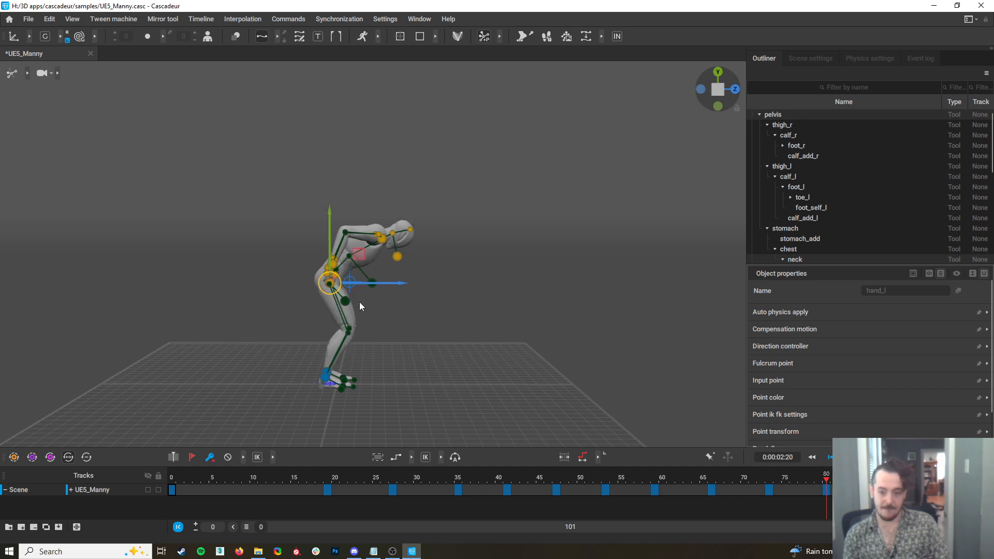
left_click_drag(323, 287, 316, 307)
Bring both hands down beside the thighs at frame 80 and shift the head direction controller forward to lift the head
right_click_drag(466, 337, 423, 328)
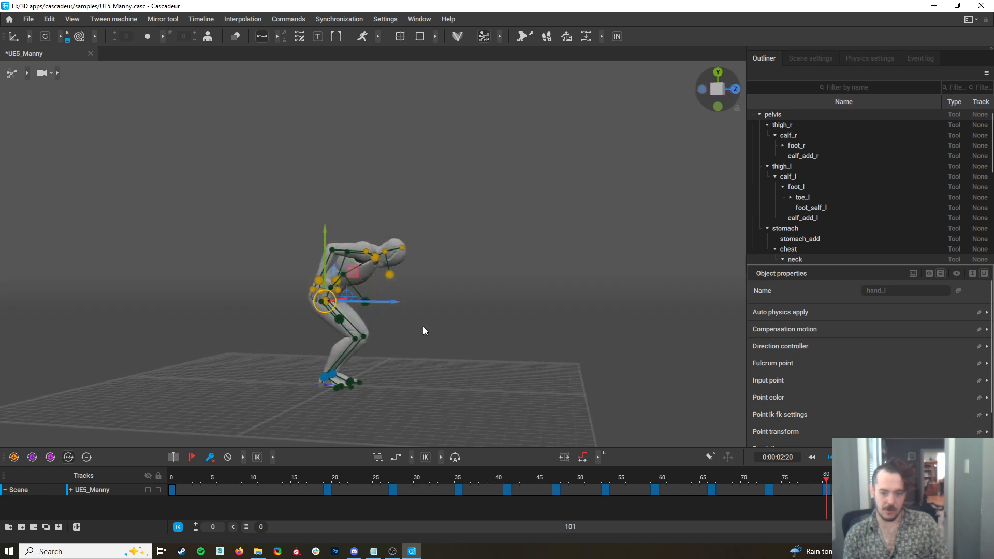
left_click(312, 274)
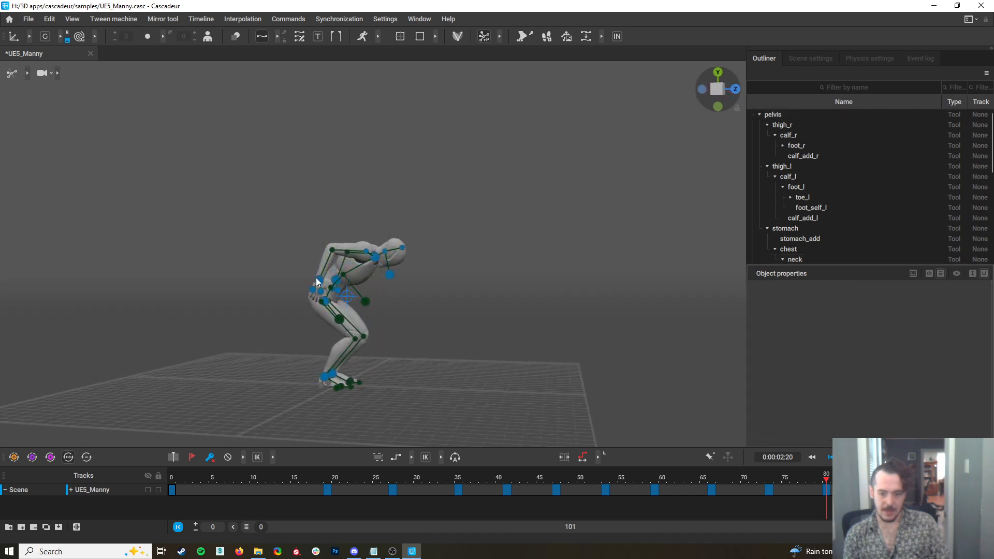
left_click(318, 280)
right_click_drag(339, 278, 381, 282)
left_click_drag(324, 280, 318, 314)
left_click_drag(313, 314, 319, 314)
left_click(390, 275)
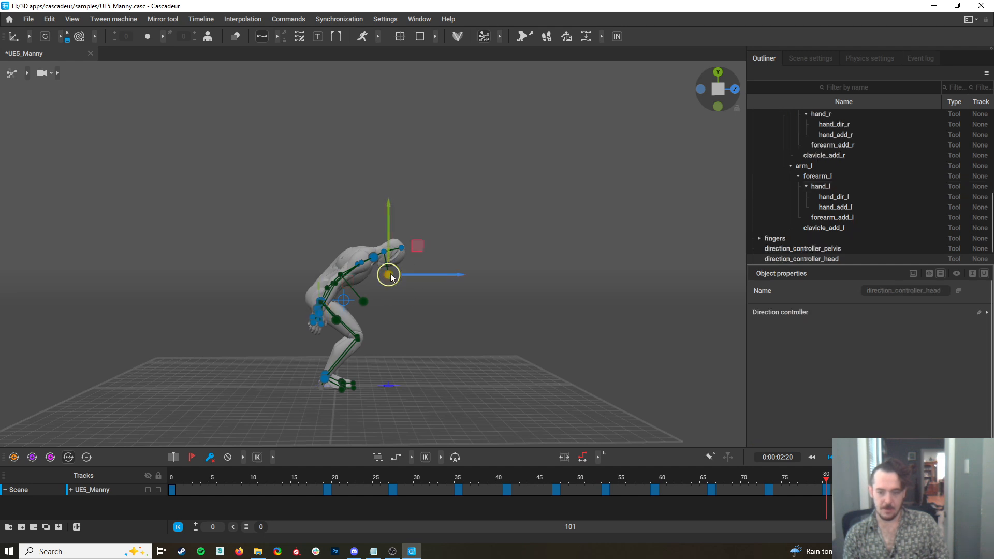
left_click_drag(390, 276, 407, 276)
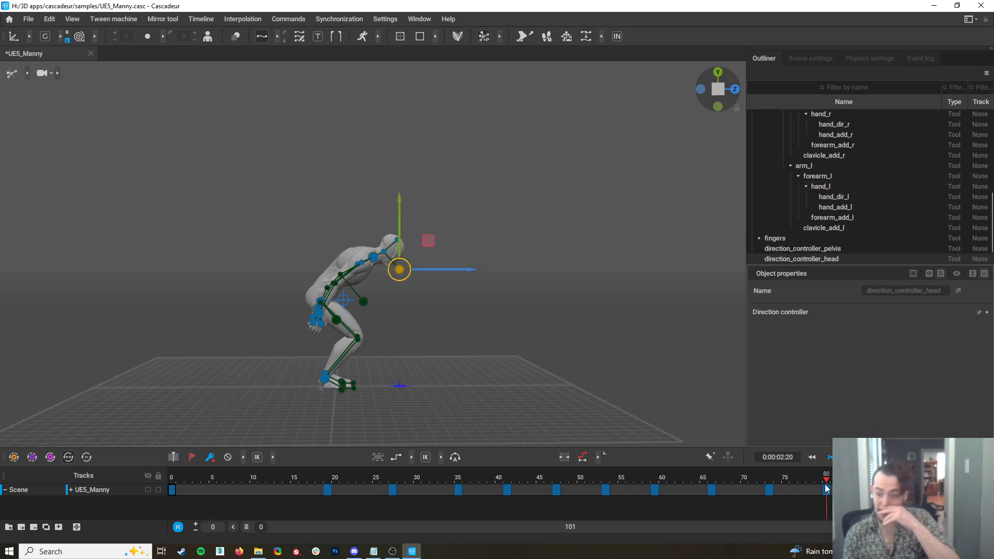
Review the end of the timeline and copy the standing pose from frame 0 to frame 100
key("space")
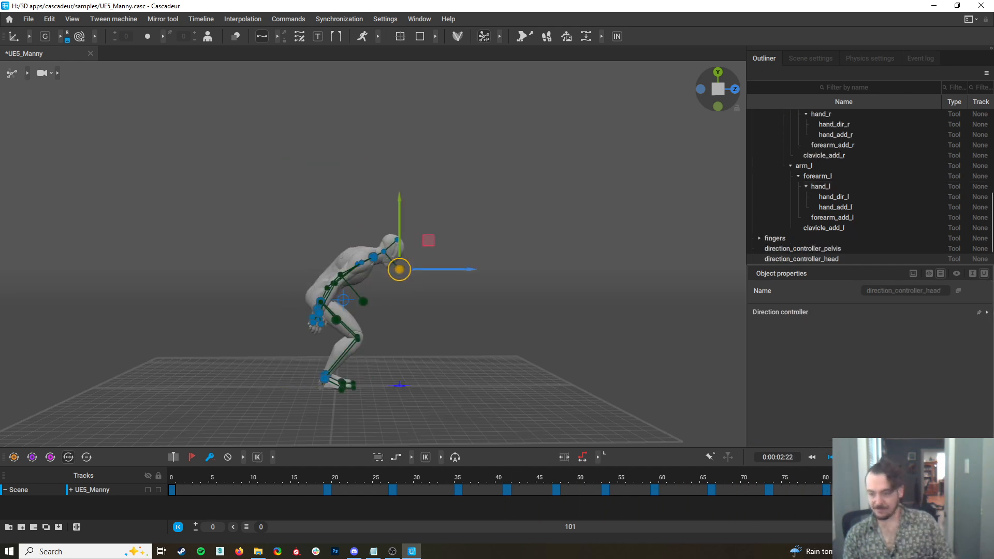
left_click_drag(956, 484, 883, 494)
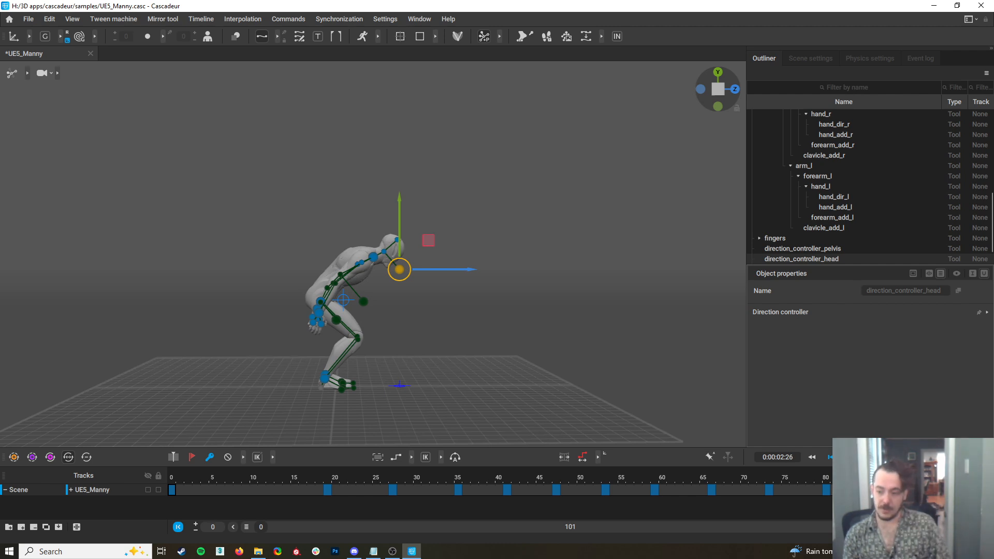
left_click_drag(883, 494, 15, 460)
left_click_drag(231, 488, 167, 481)
left_click_drag(260, 164, 534, 425)
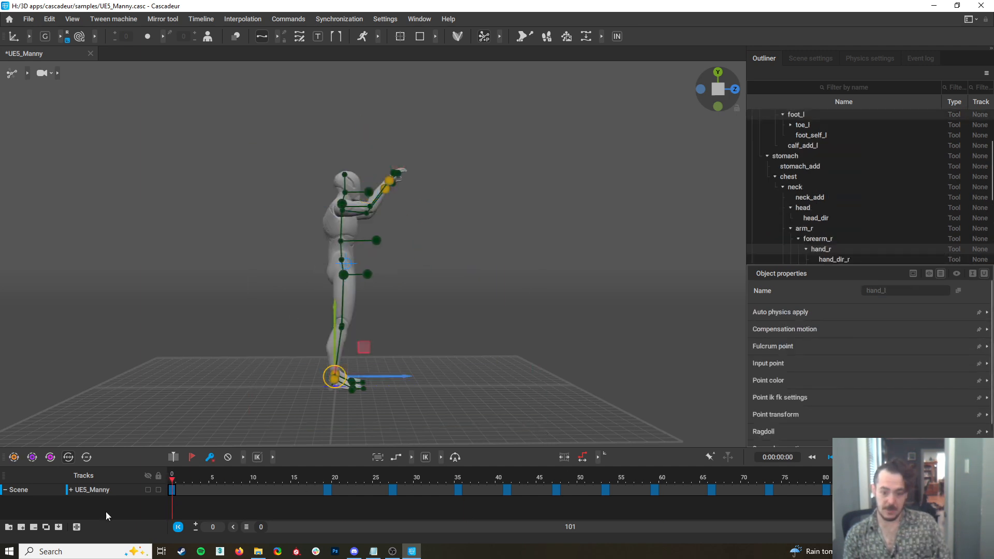
key("space")
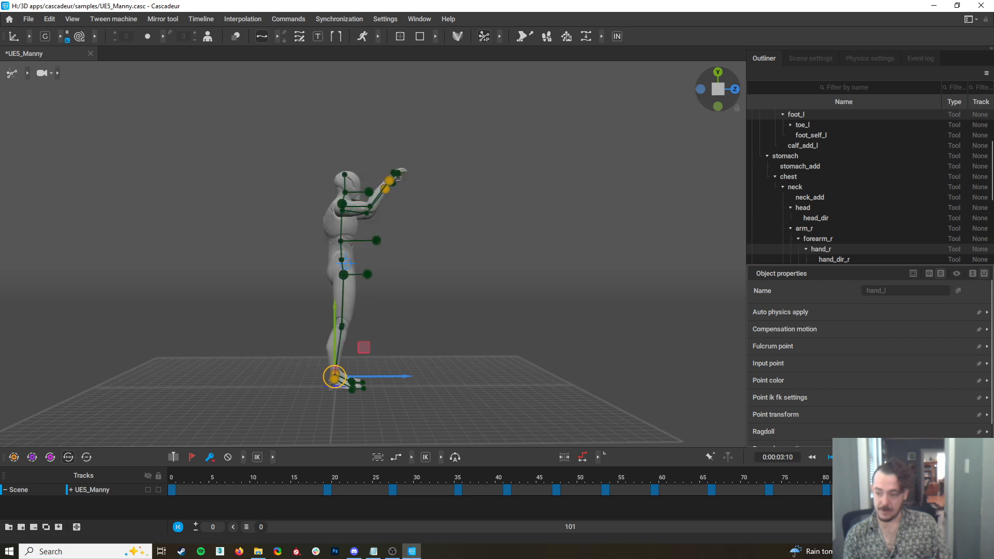
Lower both hands to the character's sides at frame 100
left_click_drag(386, 180, 353, 288)
right_click_drag(478, 342, 306, 352)
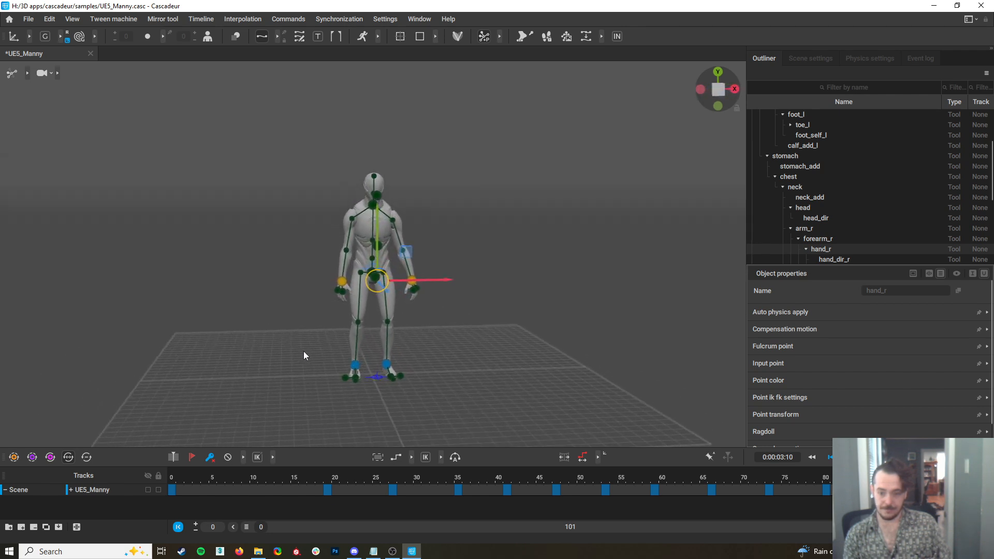
right_click_drag(380, 282, 569, 303)
Compare the last two poses, expand the UE5_Manny tracks, and copy the legs key from frame 80 to frame 100
key("Left")
key("Right")
key("Left")
key("Right")
left_click_drag(304, 355, 338, 384)
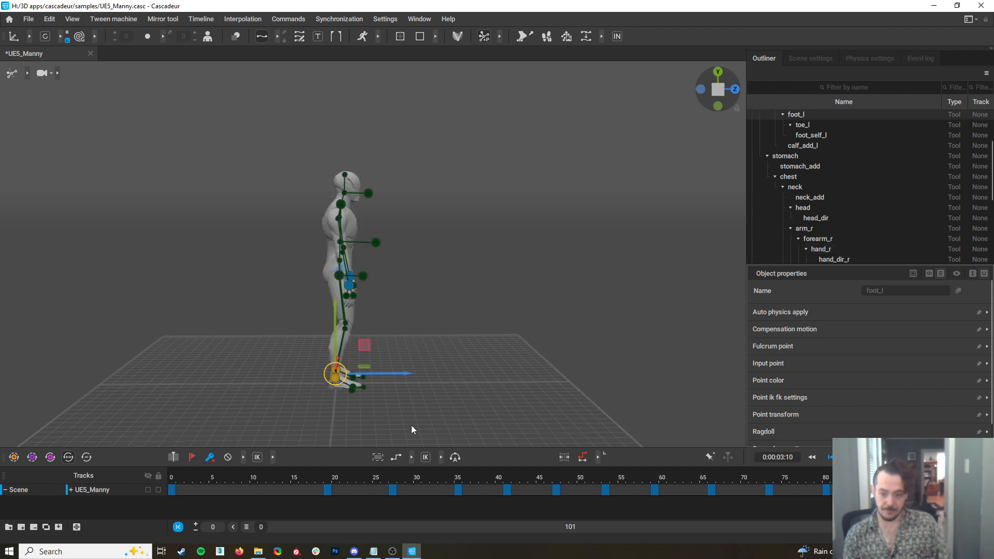
left_click(71, 489)
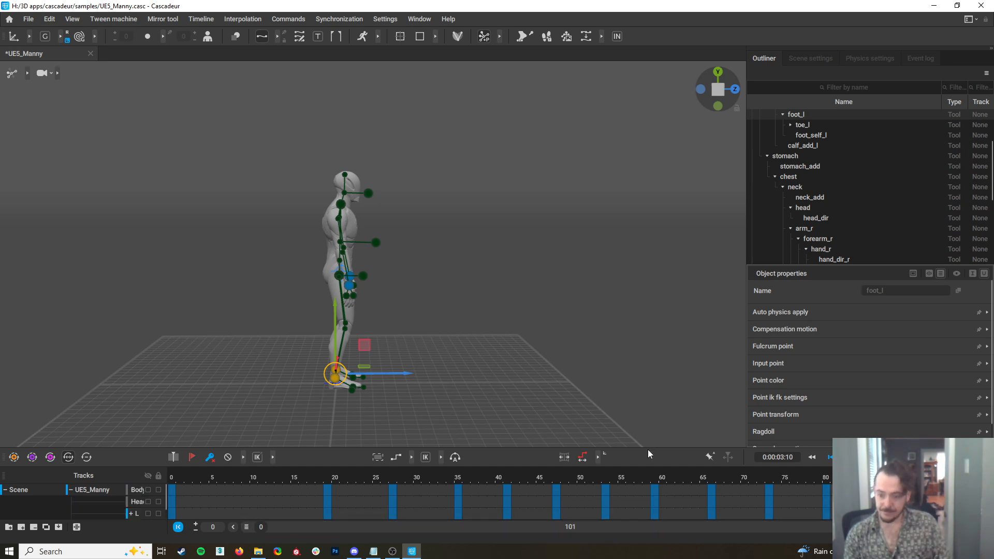
left_click_drag(647, 449, 647, 386)
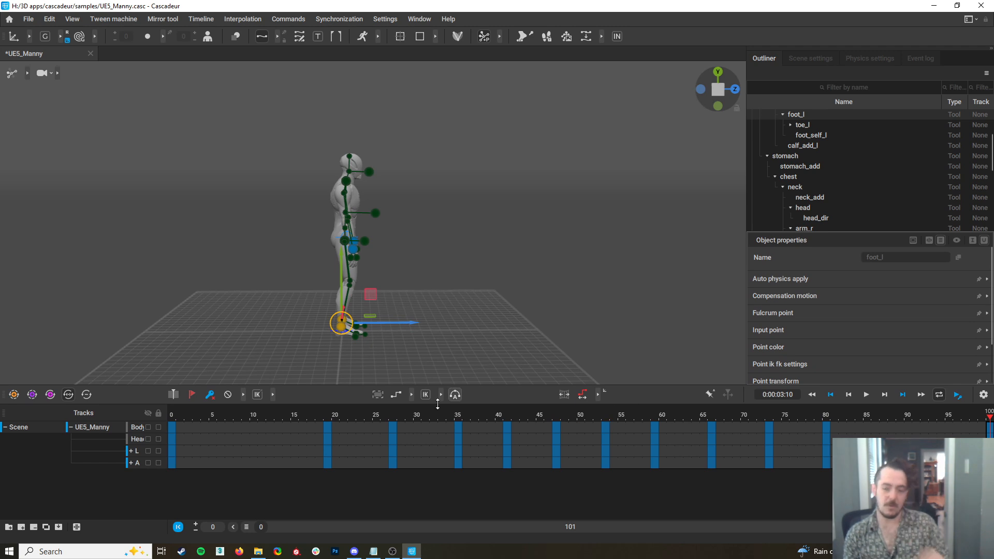
left_click_drag(826, 430, 822, 436)
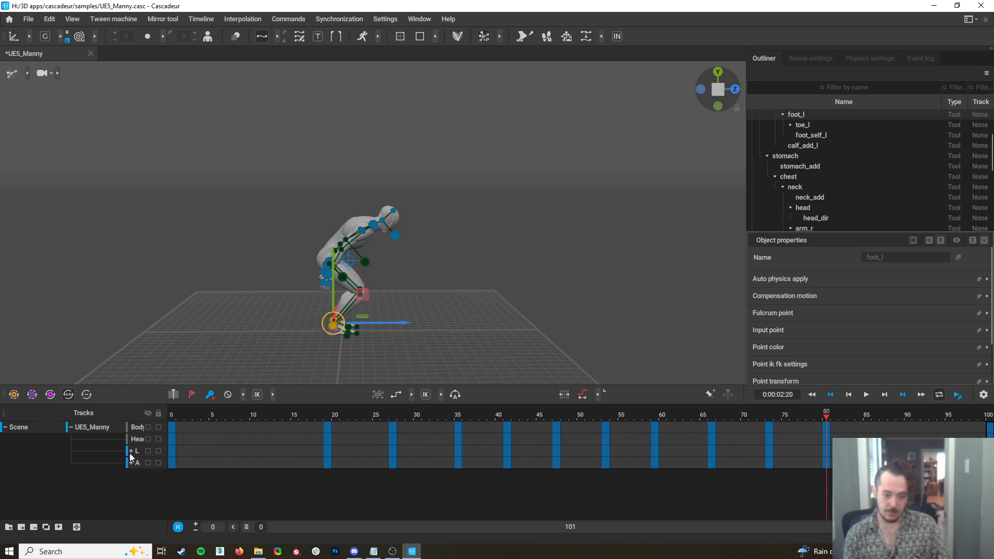
left_click(825, 451)
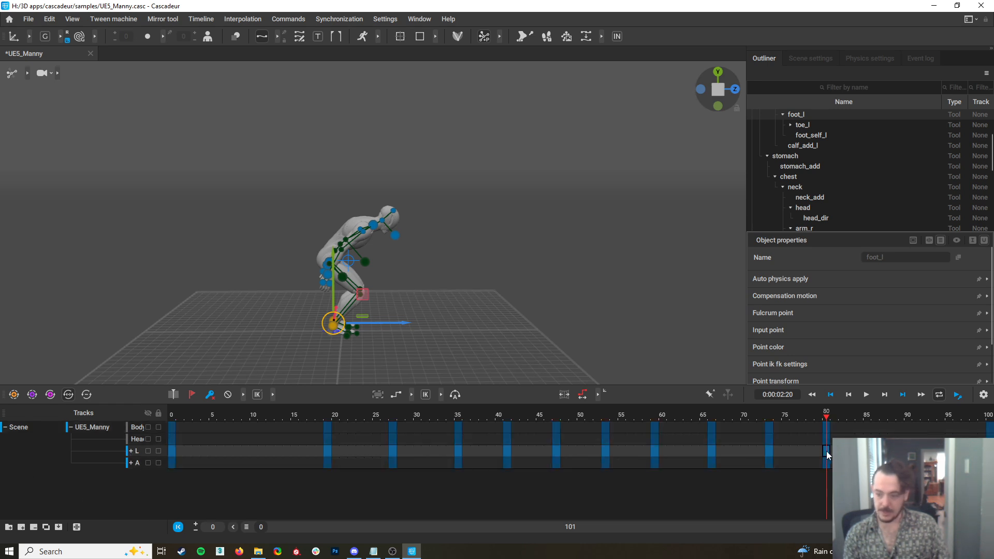
left_click_drag(826, 449, 989, 451)
Collapse the UE5_Manny tracks, select the head, shoulders, pelvis and hands at frame 100, and move them back over the feet
left_click_drag(267, 120, 446, 238)
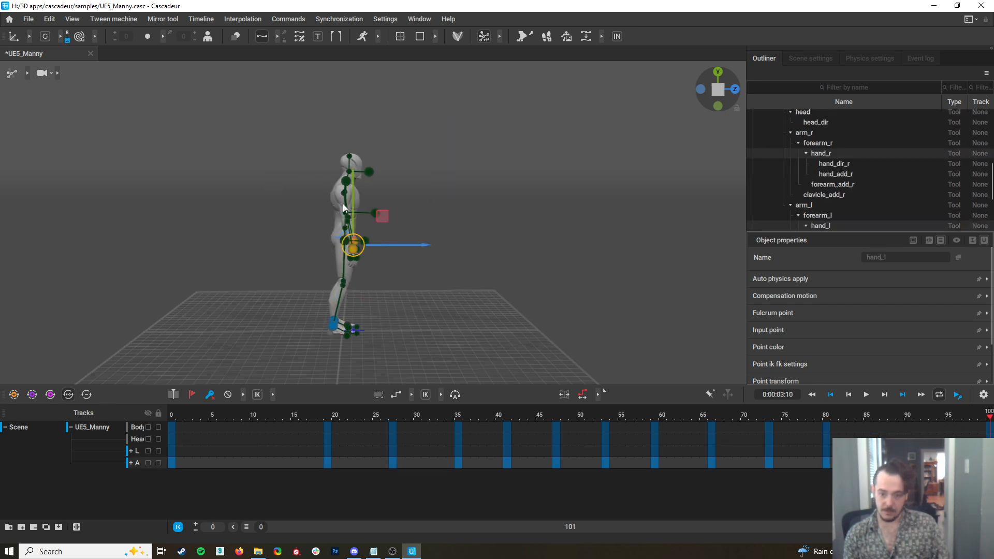
left_click(294, 143)
left_click(71, 428)
left_click_drag(243, 107, 460, 290)
left_click(308, 171)
right_click_drag(337, 213, 309, 253)
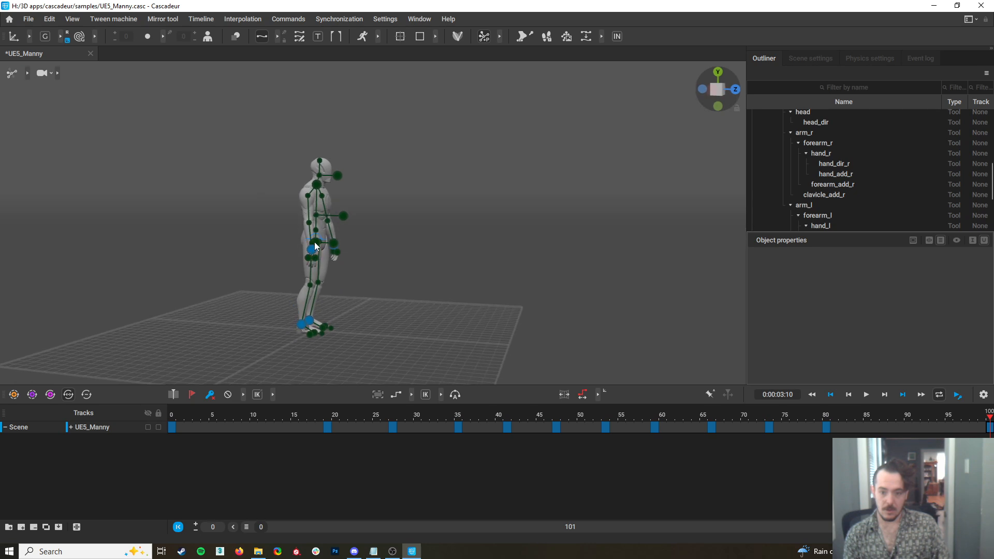
left_click(315, 246)
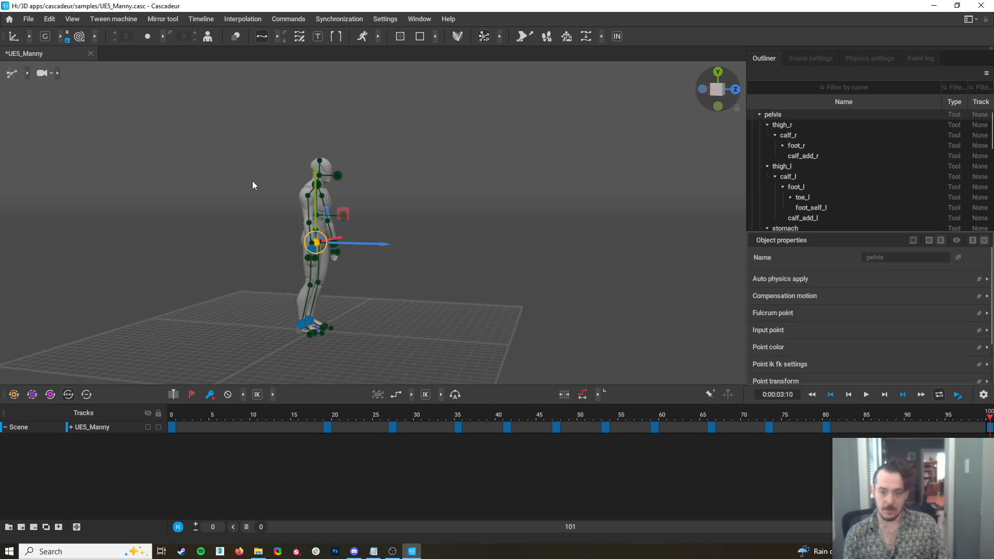
left_click(317, 242, "shift")
left_click_drag(289, 155, 371, 215)
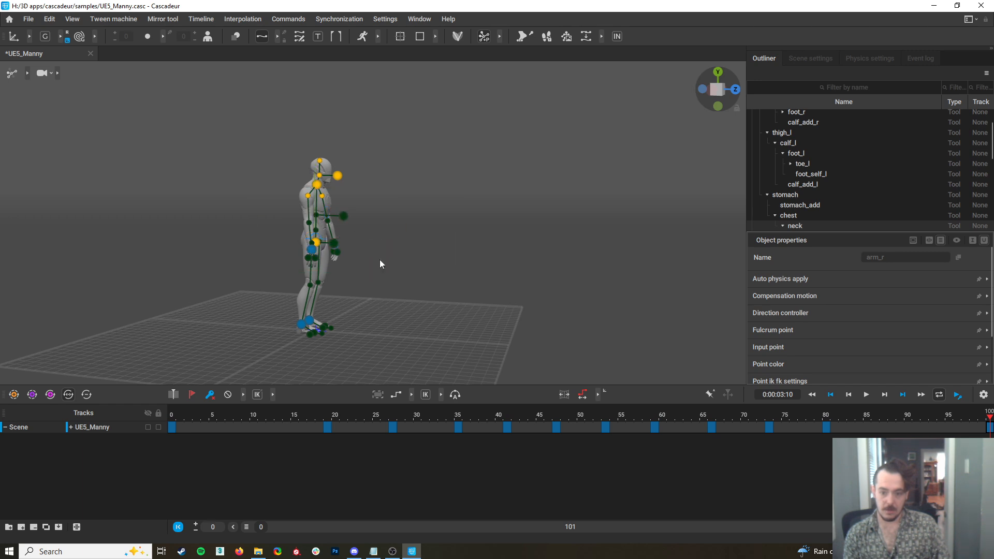
left_click_drag(297, 257, 293, 250)
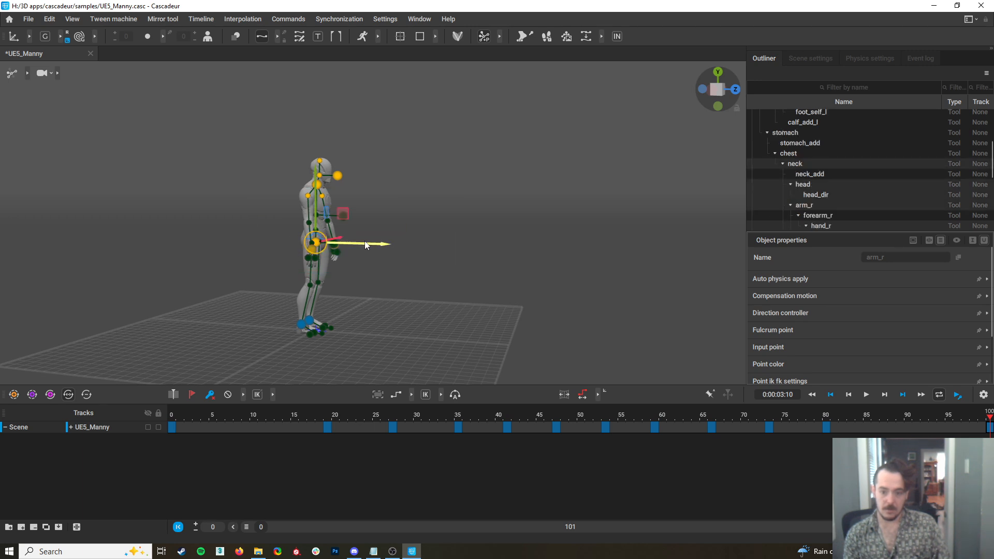
left_click_drag(357, 244, 430, 252, "alt")
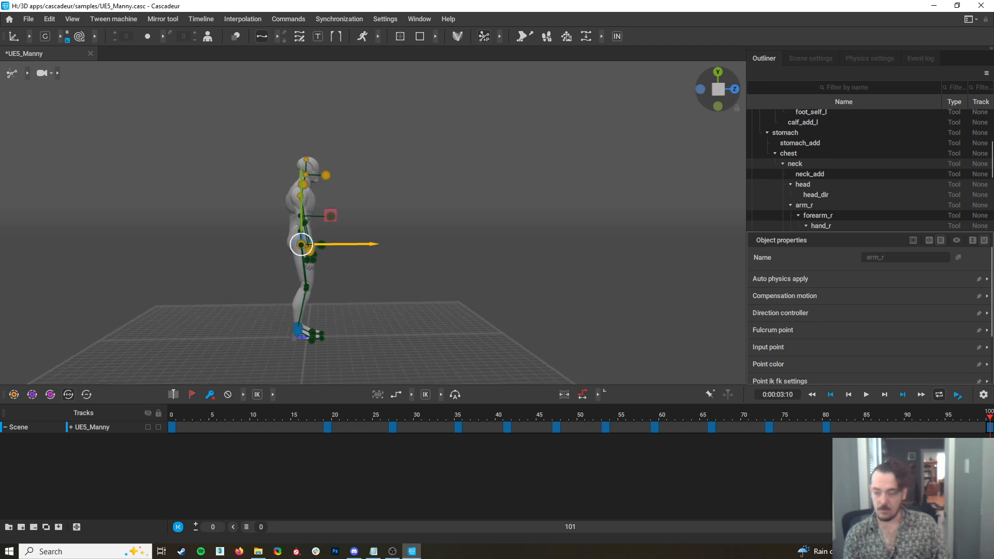
Select the whole timeline interval of the UE5_Manny track from frame 3 to frame 95 and apply Bezier viscous interpolation
left_click_drag(988, 414, 160, 370)
left_click(487, 222)
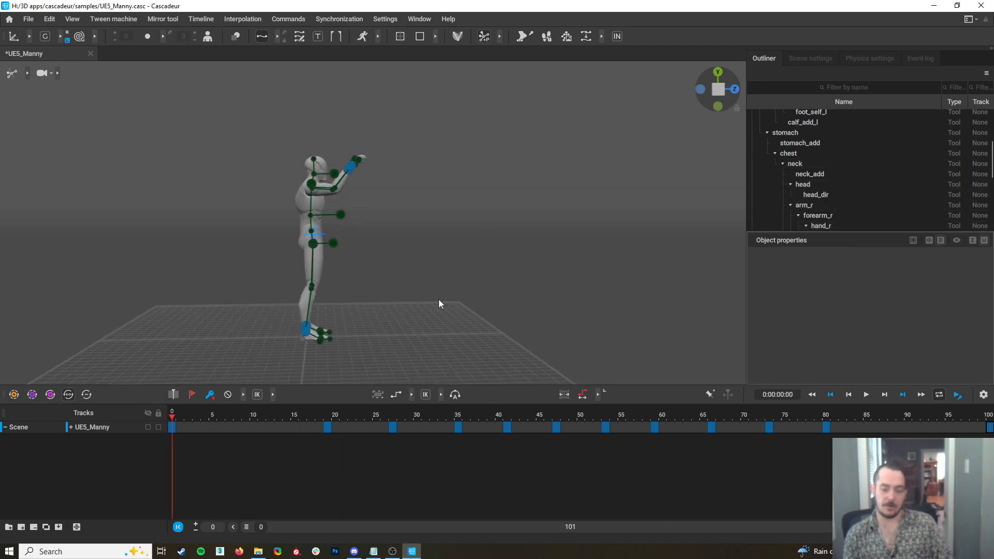
left_click(195, 428)
left_click_drag(195, 429, 948, 429)
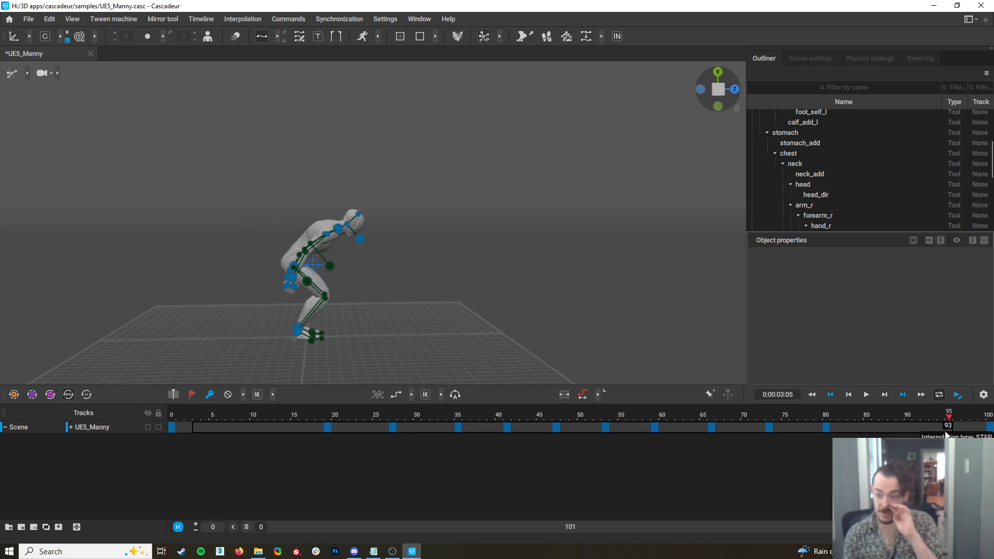
left_click(228, 21)
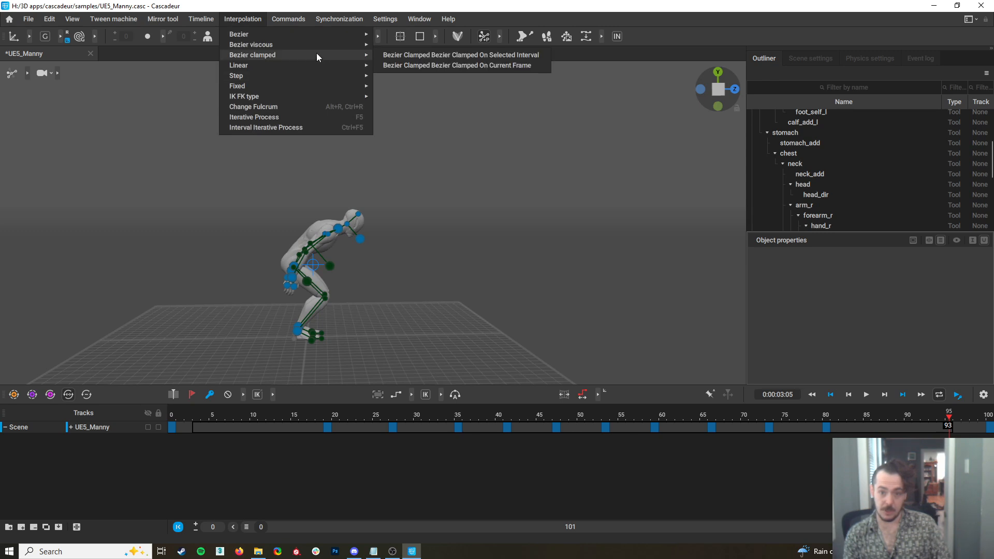
mouse_move(310, 44)
left_click(507, 46)
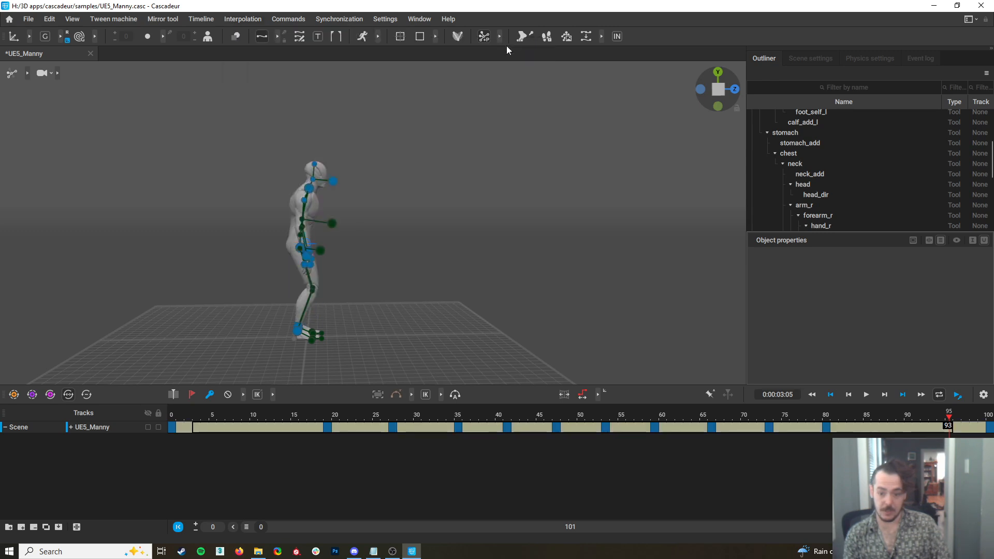
Hide the rig controls, play back the interpolated backflip, and return to frame 0
left_click(183, 413)
key("1")
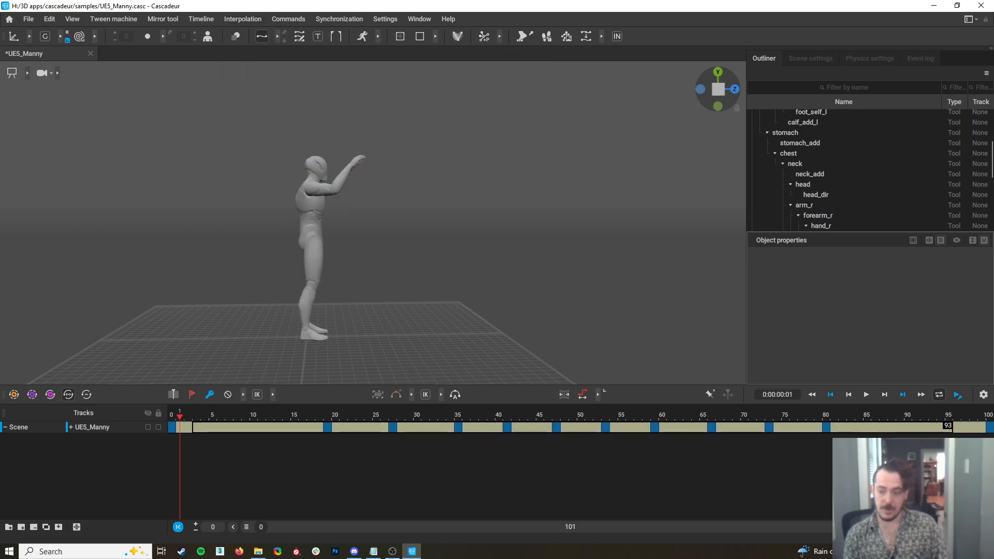
left_click(866, 395)
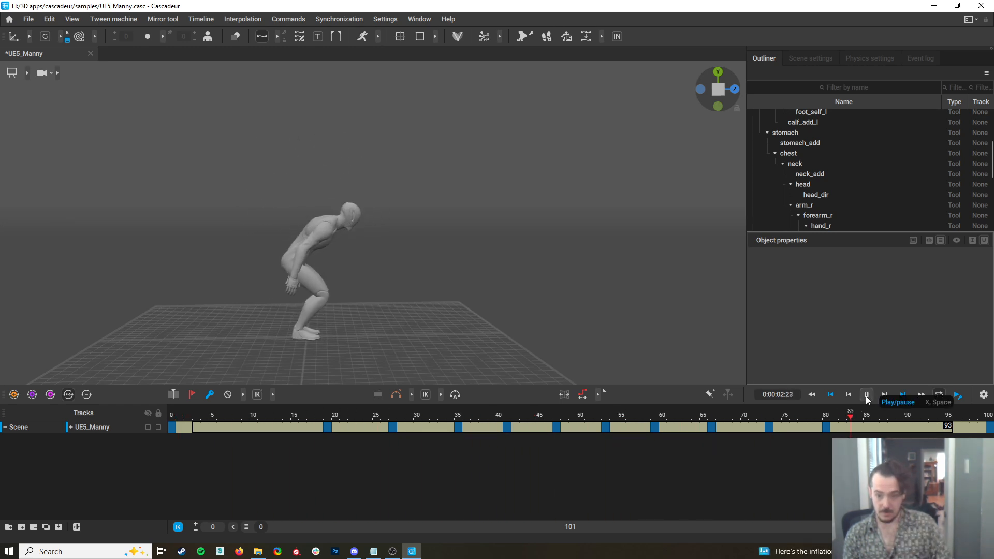
left_click(865, 395)
left_click_drag(199, 423, 25, 427)
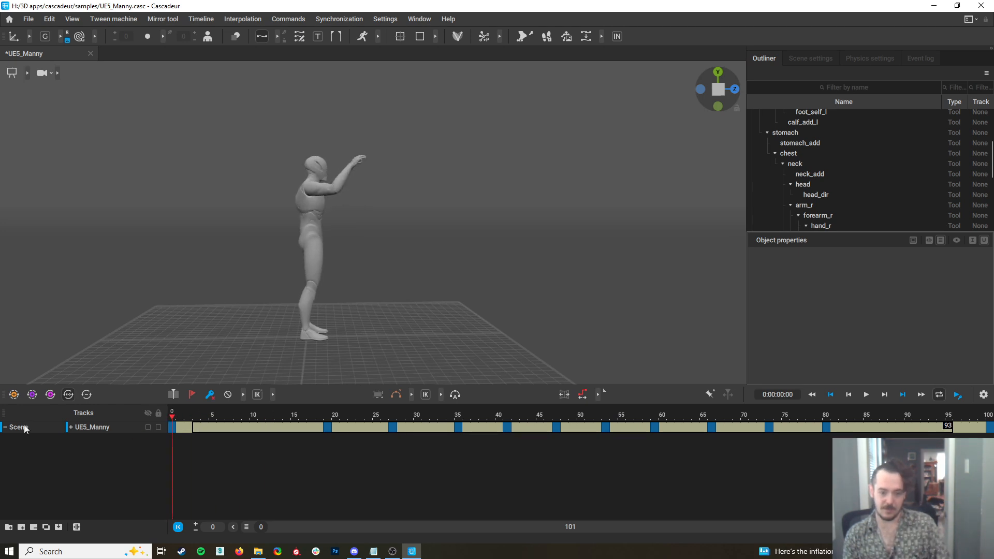
Expand the UE5_Manny tracks and switch the arms track to FK on the intervals containing frames 6 and 31
left_click(71, 427)
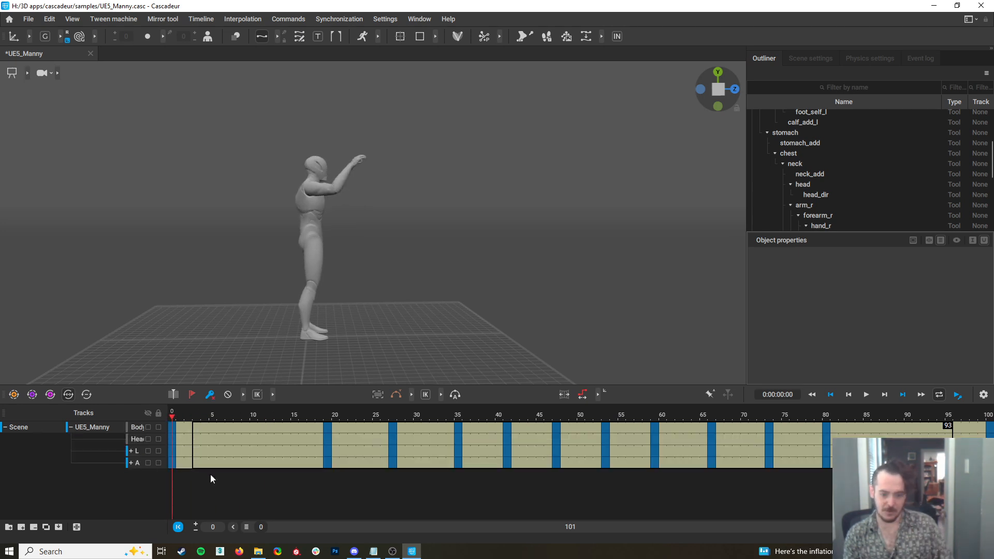
left_click(220, 463)
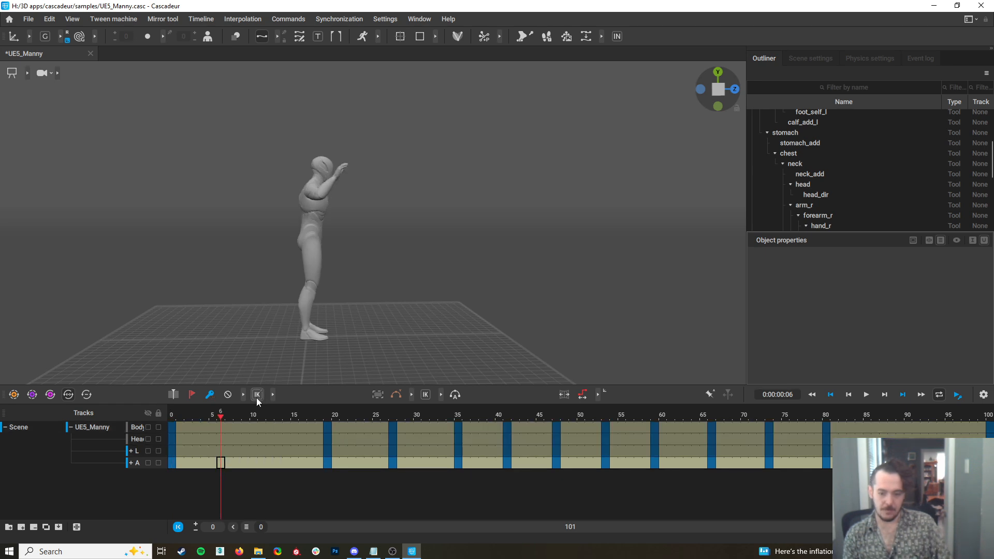
left_click(425, 395)
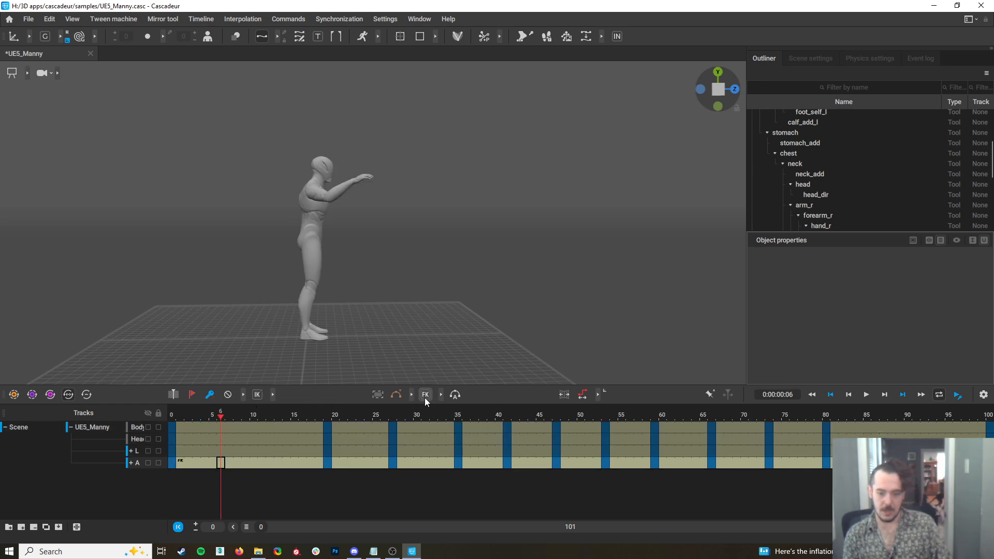
left_click_drag(224, 419, 425, 451)
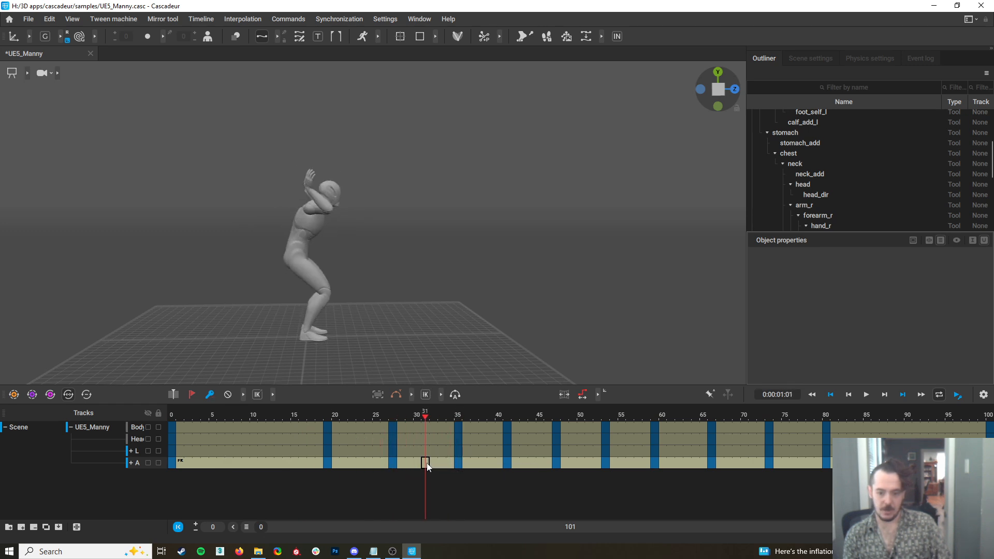
left_click(425, 395)
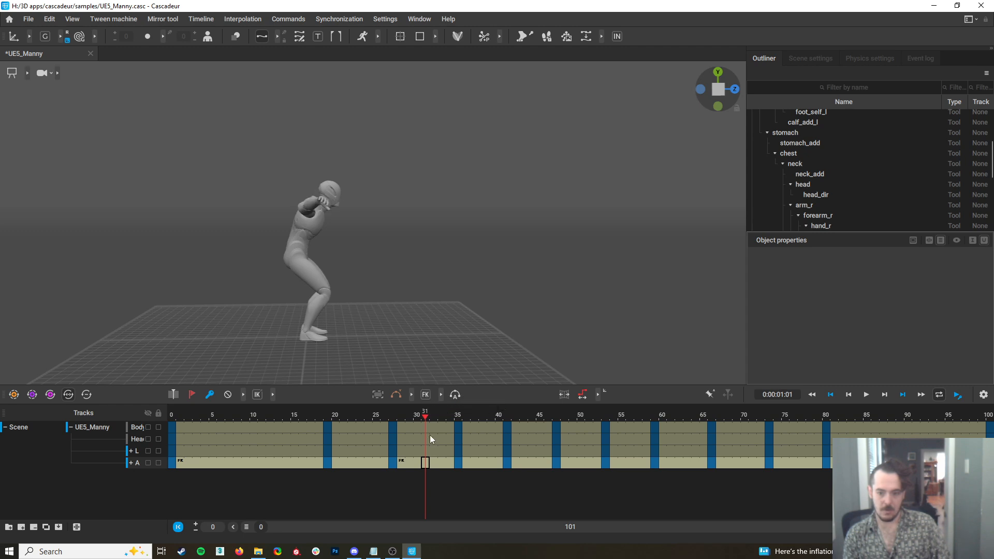
Try to rotate the left arm at frame 31, working from a front view
left_click_drag(425, 419, 428, 442)
left_click_drag(396, 276, 195, 275, "alt")
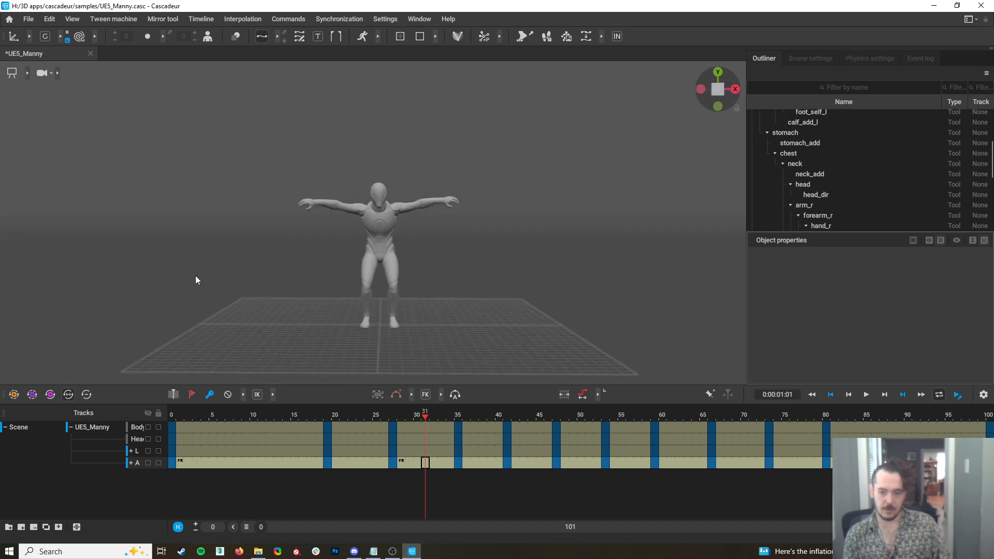
left_click(402, 205)
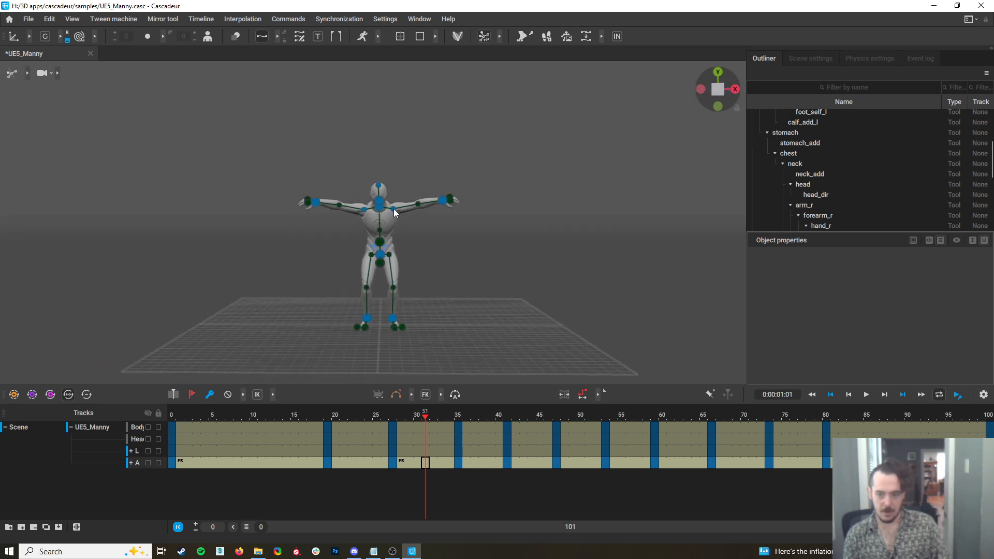
key("e")
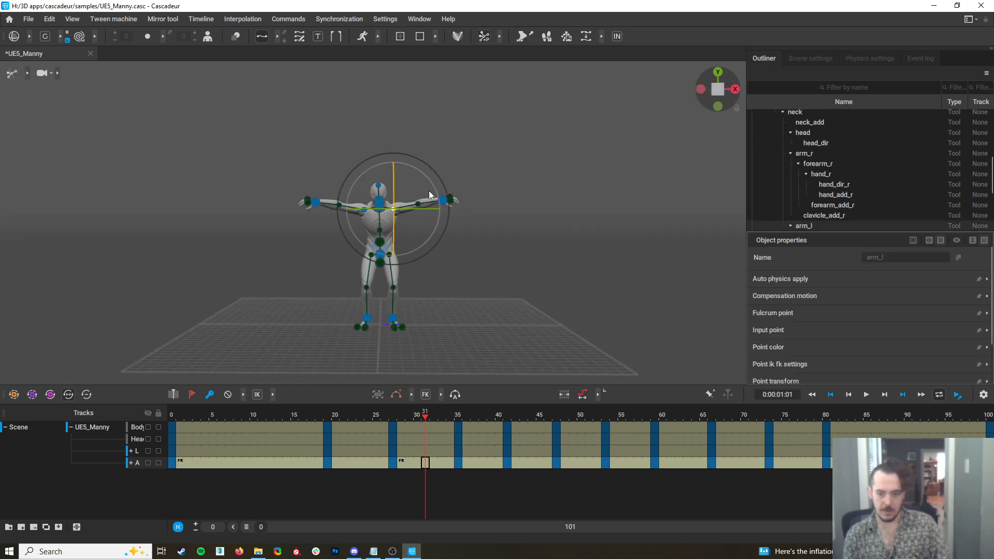
key("f")
left_click_drag(427, 179, 443, 214)
left_click_drag(419, 173, 355, 190, "alt")
left_click(425, 451)
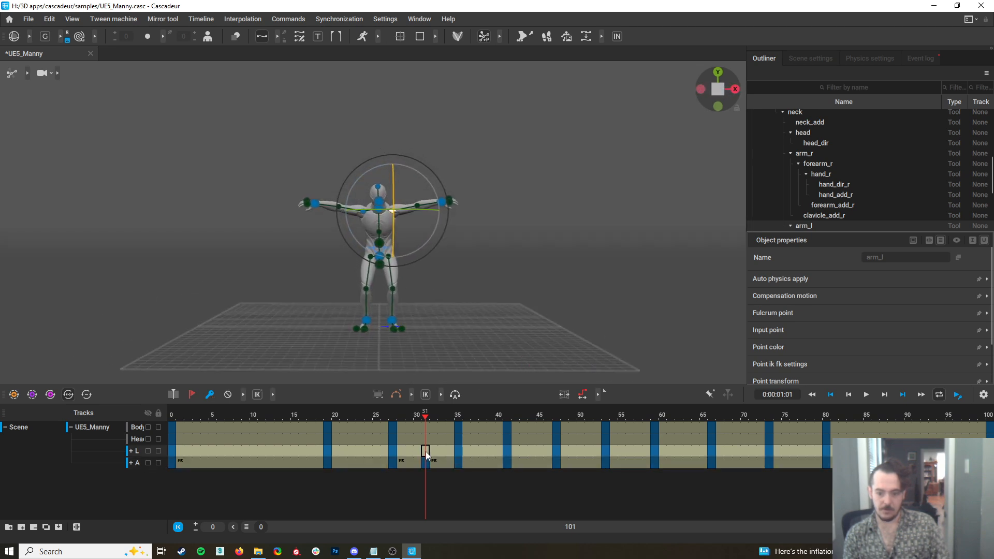
left_click(518, 224)
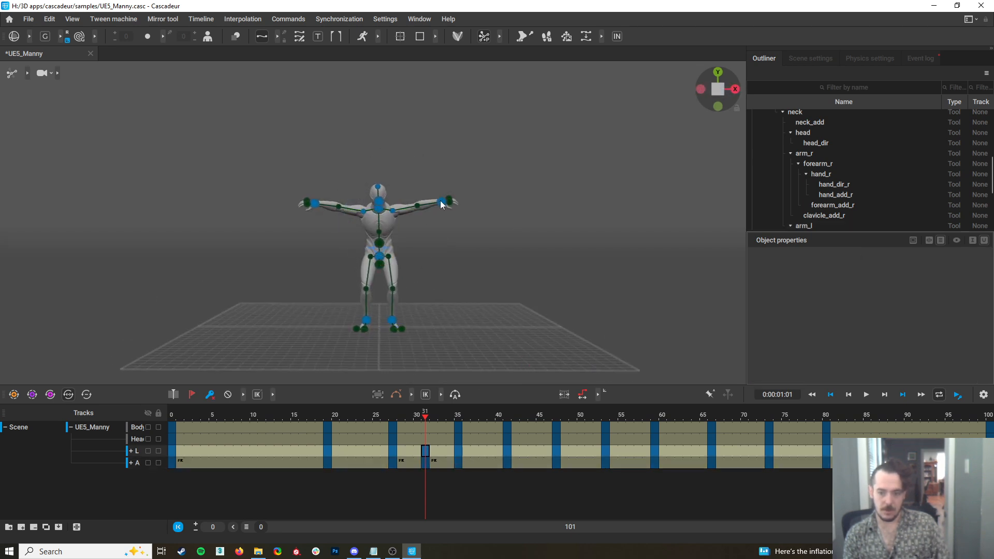
Move both hands down beside the hips at frame 31
left_click(441, 203)
key("w")
left_click_drag(442, 207, 427, 255)
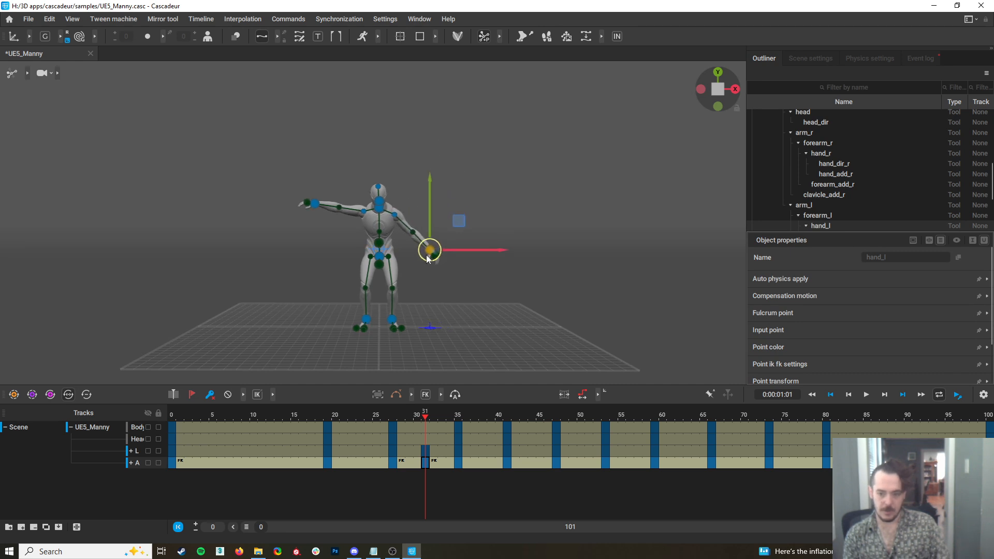
left_click(315, 205)
left_click_drag(311, 208, 355, 259)
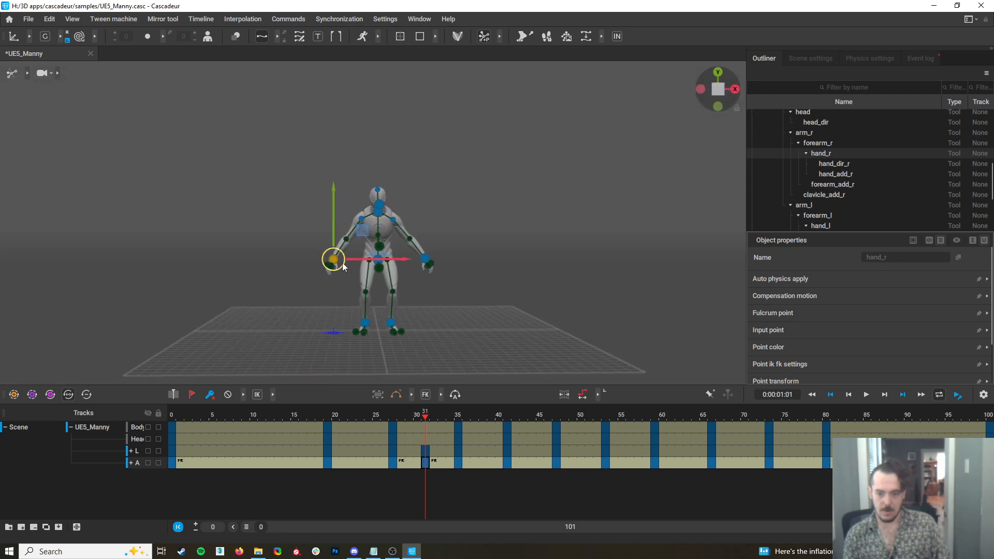
left_click(425, 259)
left_click_drag(425, 259, 561, 348)
Review the landing and set the legs track to linear interpolation on the interval containing frame 77
left_click_drag(424, 418, 761, 466)
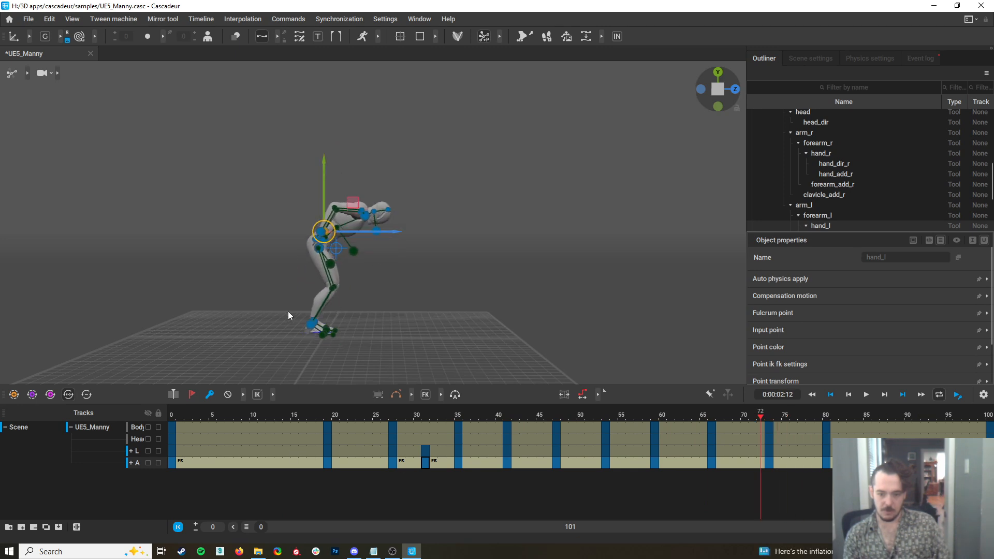
left_click(315, 326)
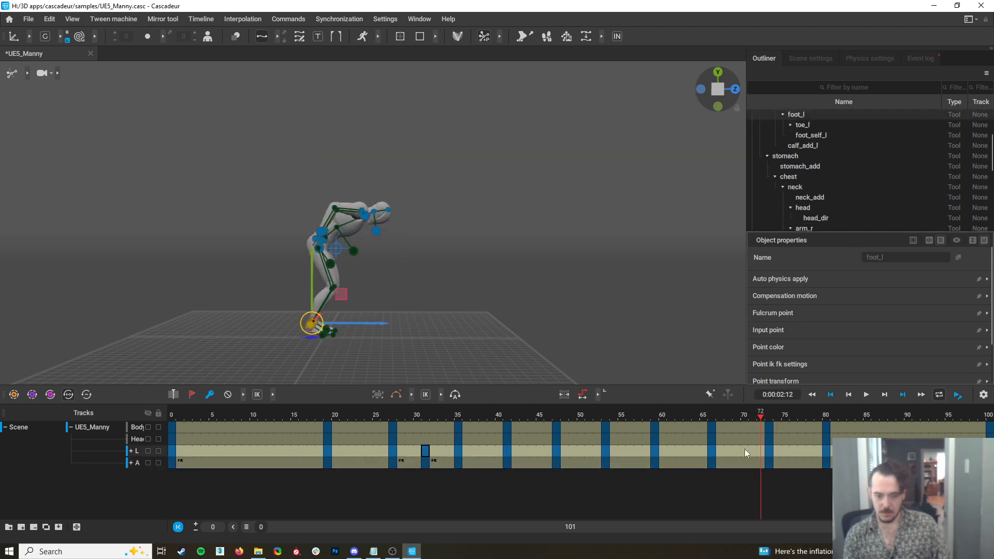
left_click_drag(766, 418, 794, 425)
left_click(800, 453)
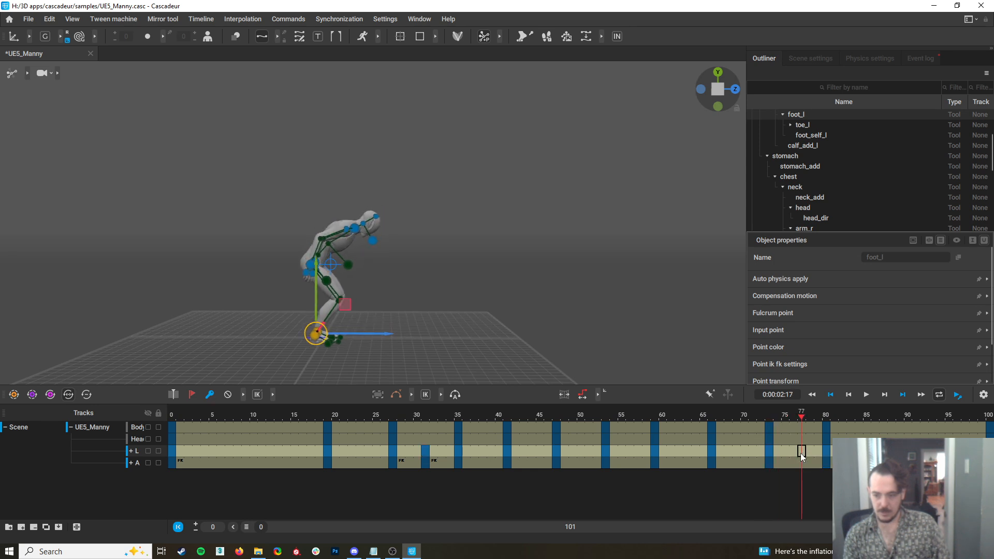
left_click(242, 19)
mouse_move(268, 66)
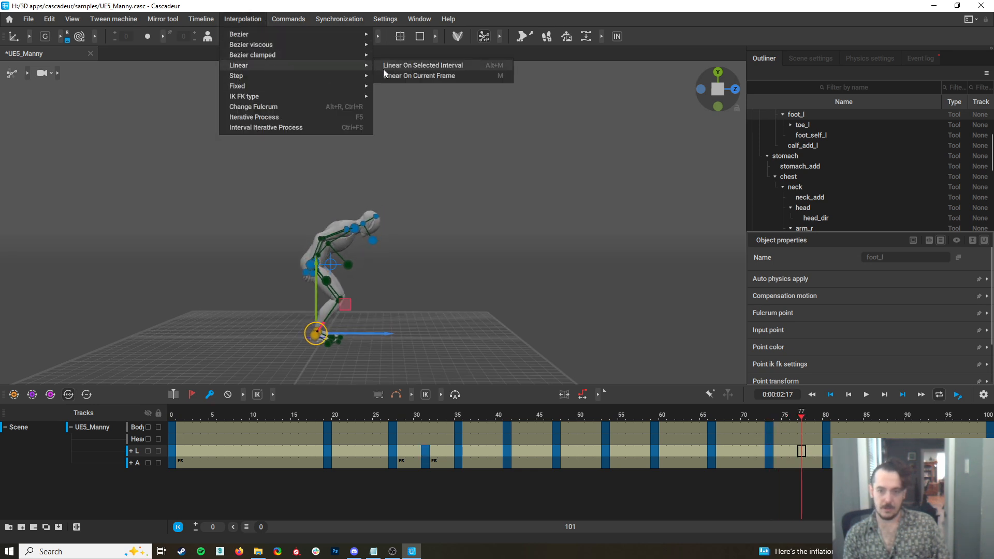
left_click(421, 65)
Remove the legs key at frame 31 and apply linear interpolation to the legs on that interval
left_click_drag(800, 418, 417, 458)
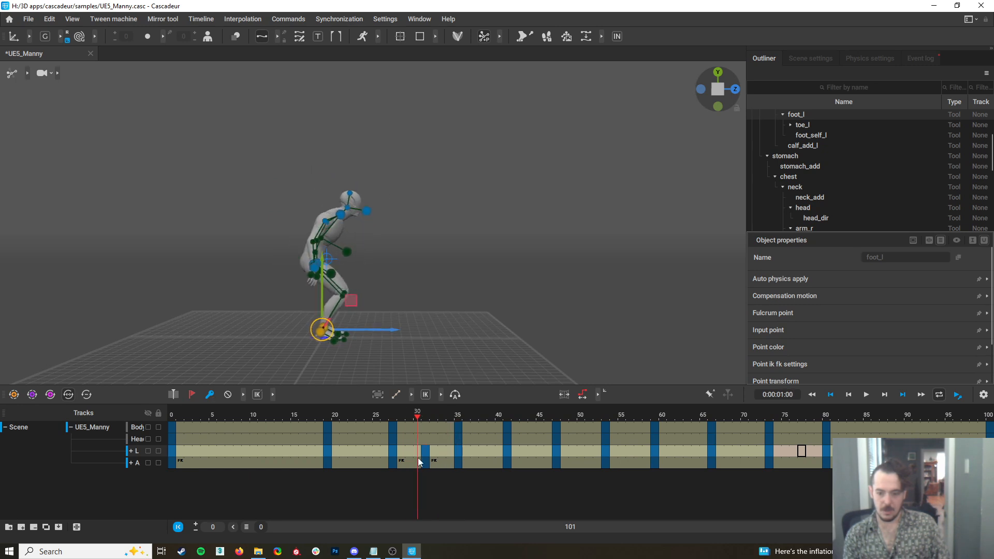
left_click(424, 456)
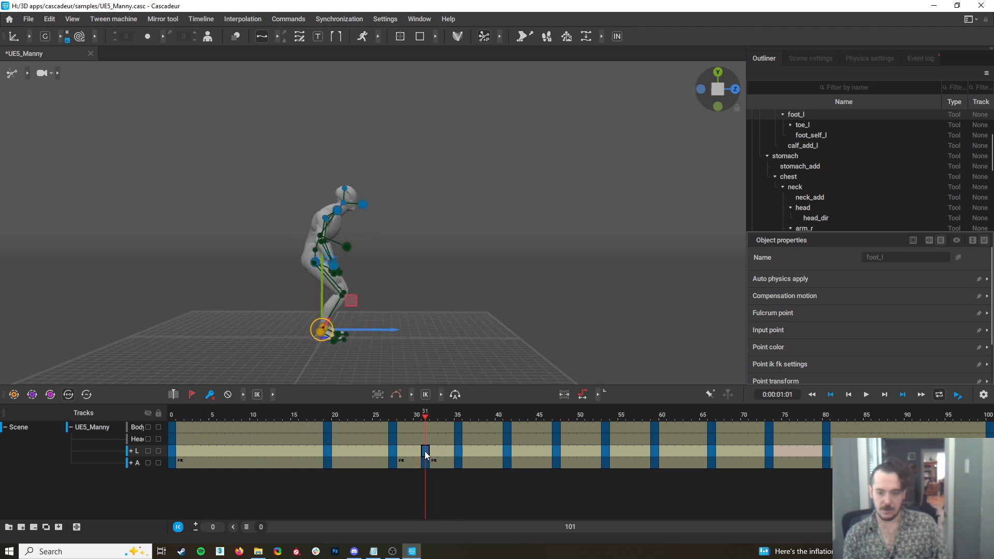
left_click(213, 394)
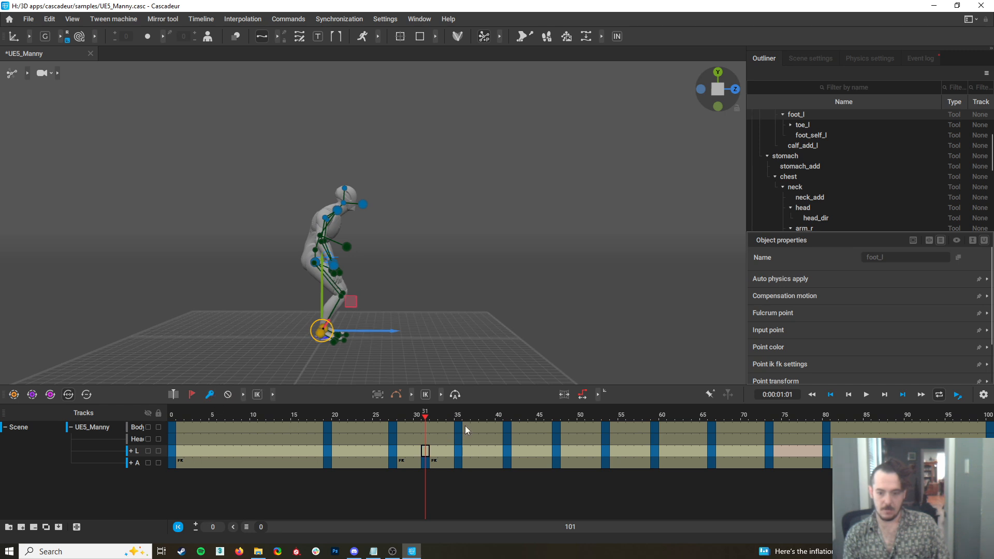
left_click(241, 26)
mouse_move(280, 64)
left_click(422, 66)
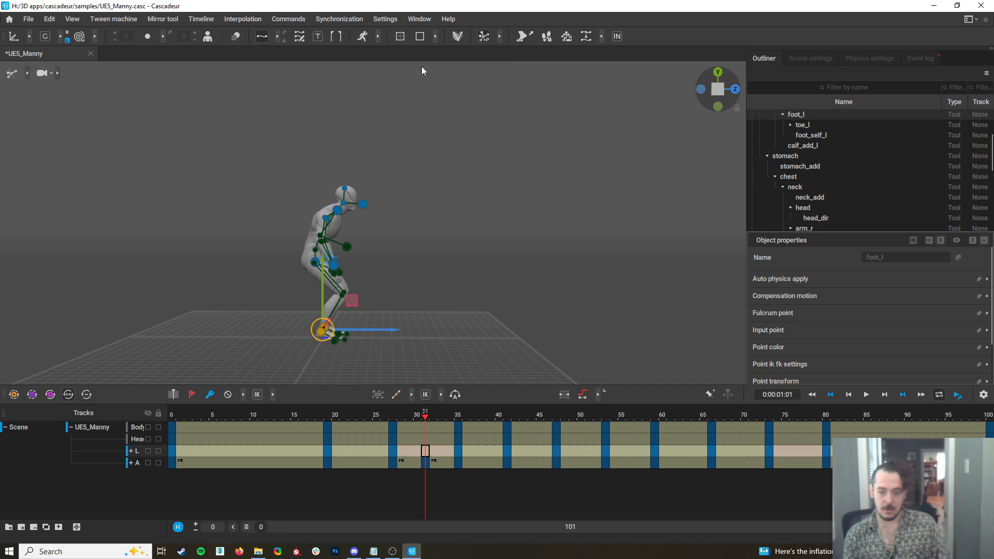
Scrub through to frame 100, then apply linear interpolation to the legs track across the selection from frame 10 to 23
left_click_drag(414, 417, 990, 466)
left_click(505, 282)
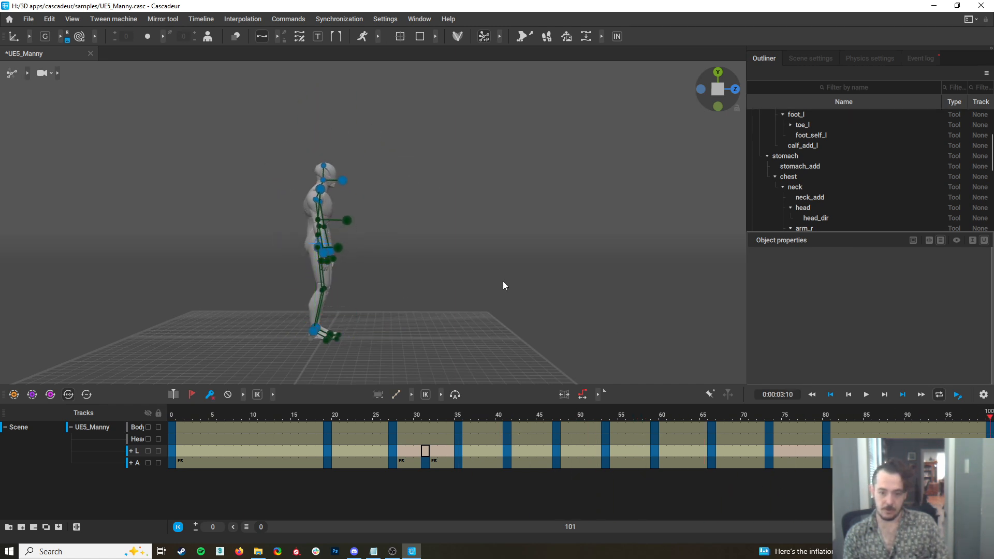
left_click_drag(360, 452, 253, 455)
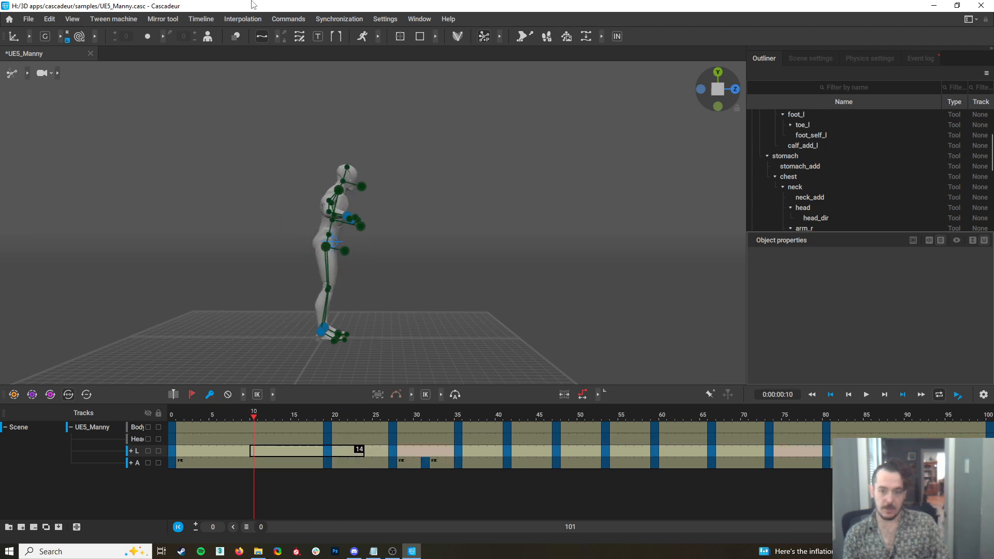
left_click(234, 17)
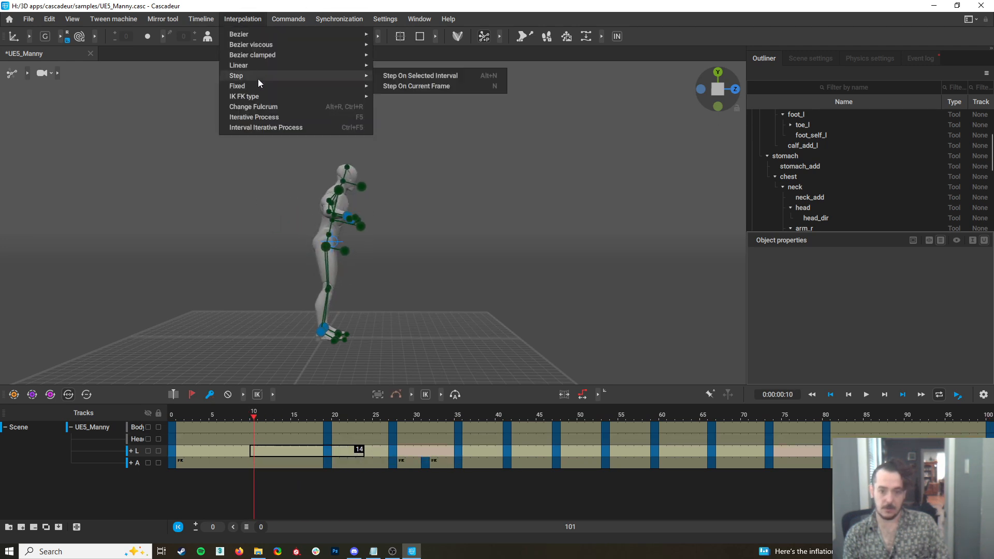
mouse_move(260, 65)
left_click(453, 65)
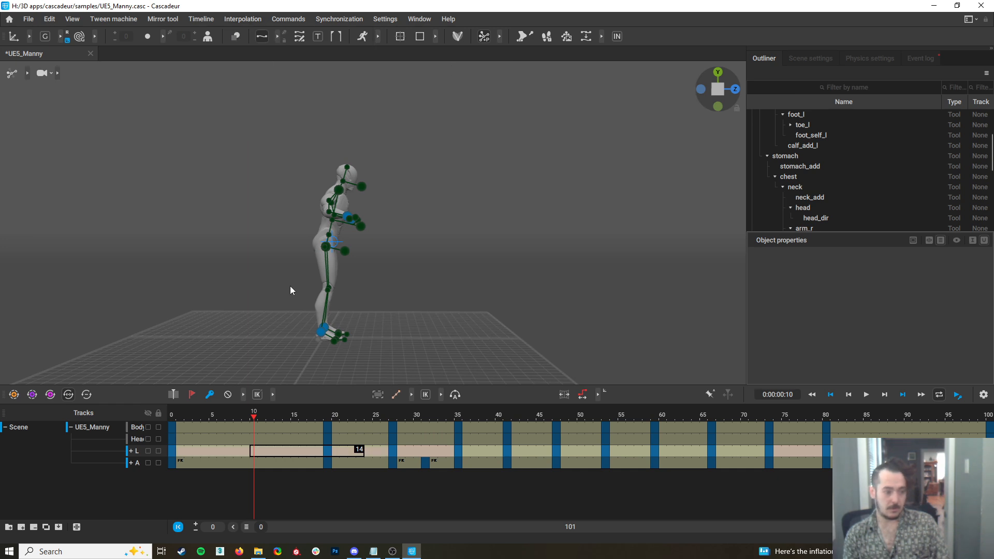
Hide the rig controls, play back the animation from frame 6, and set the scene framerate to 60
left_click(220, 415)
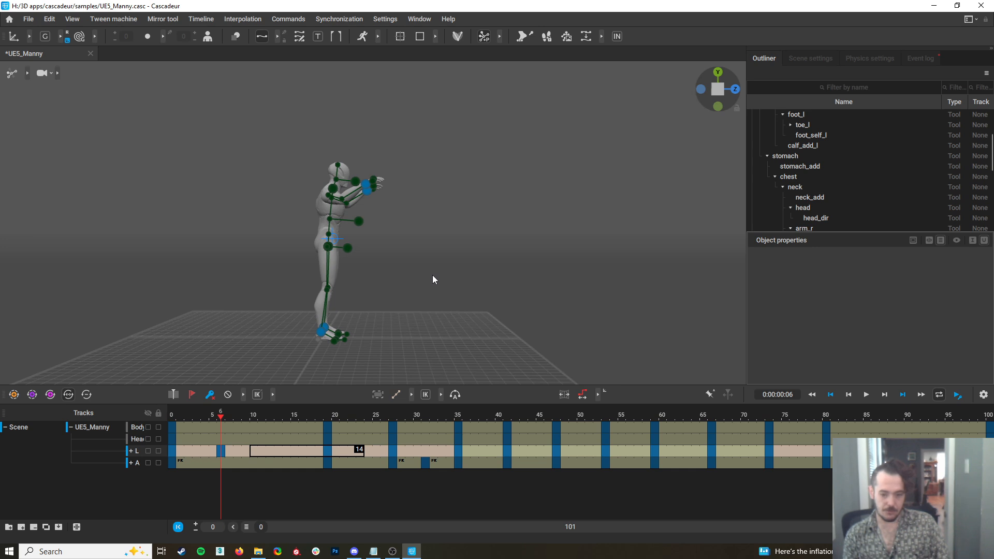
key("y")
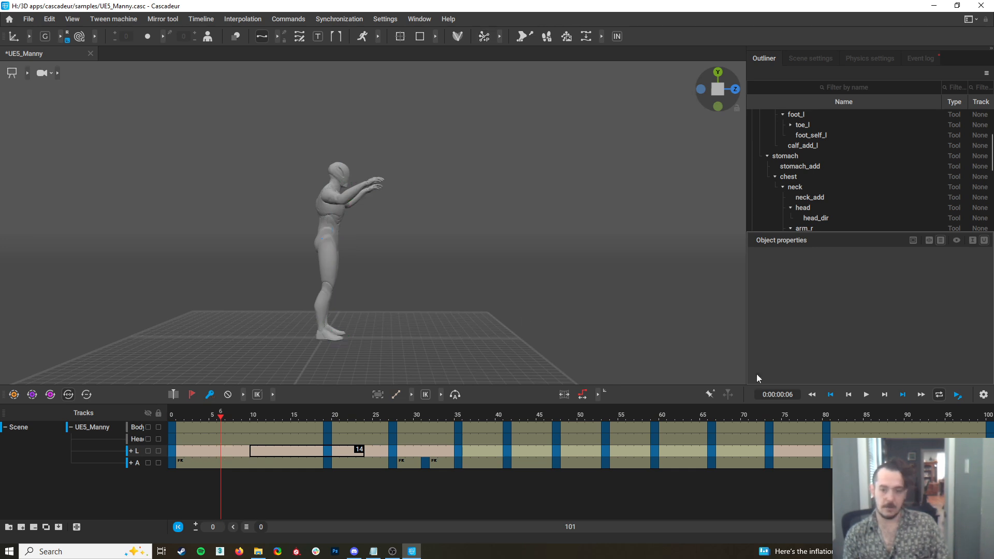
left_click(867, 395)
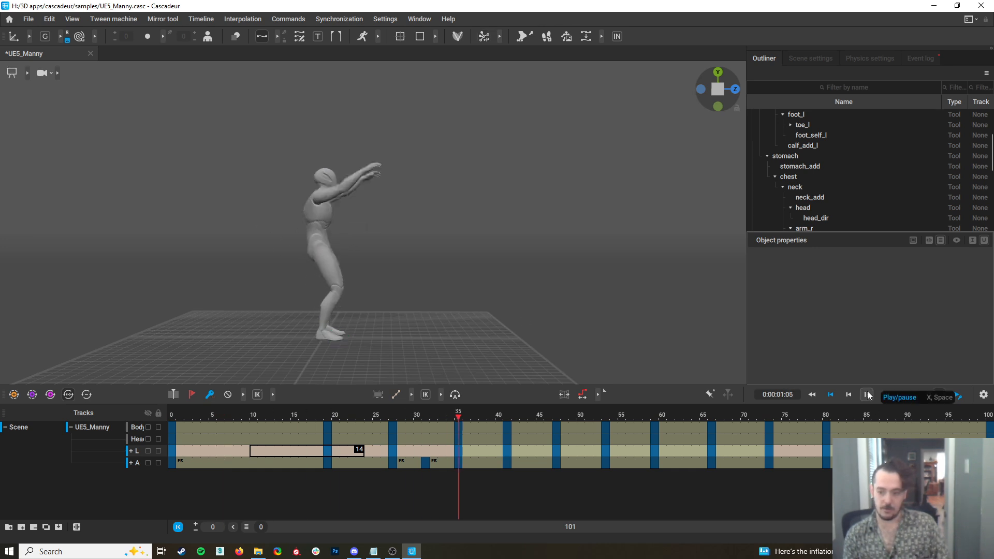
left_click(811, 58)
scroll(936, 192, "down", 4)
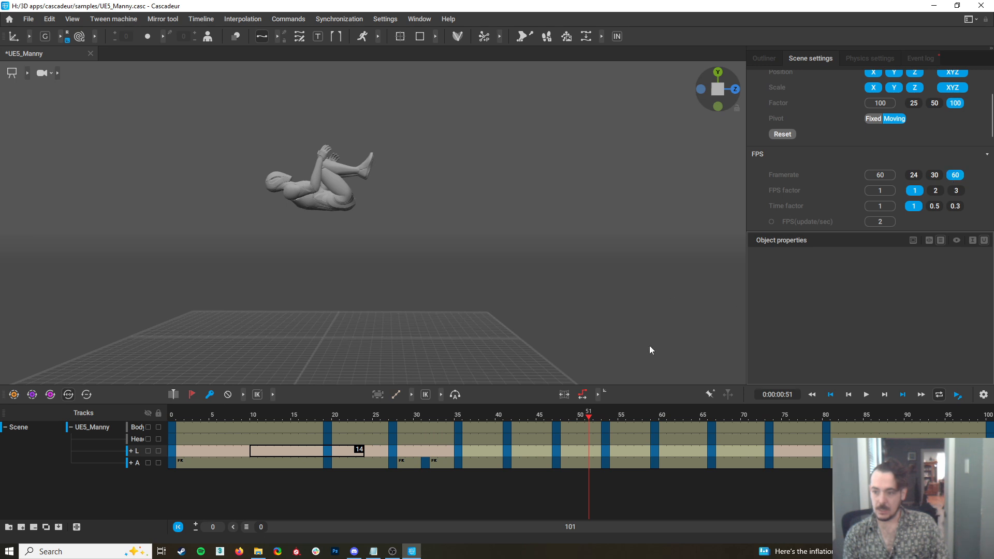
Play back the backflip to review its timing, pause it, and return to frame 0
left_click(866, 395)
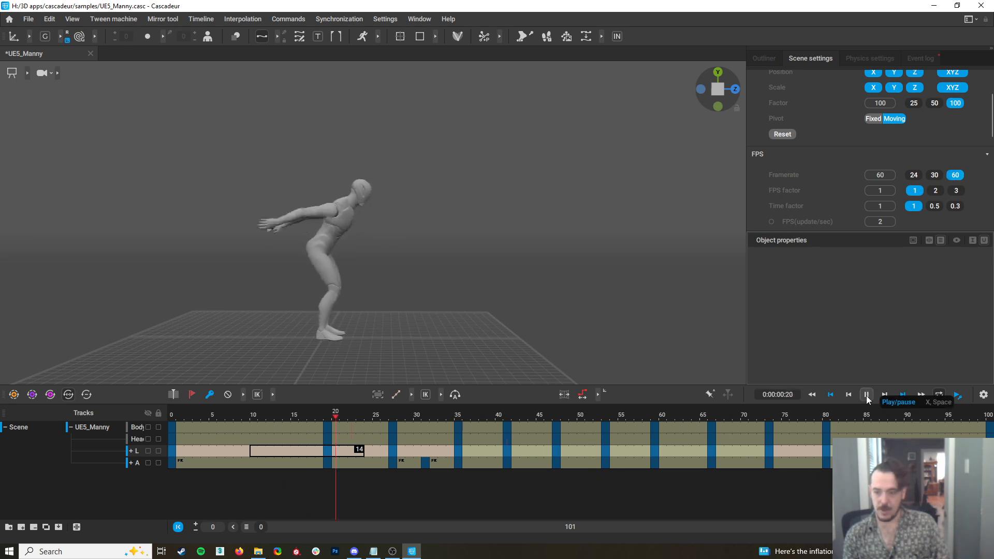
left_click(865, 396)
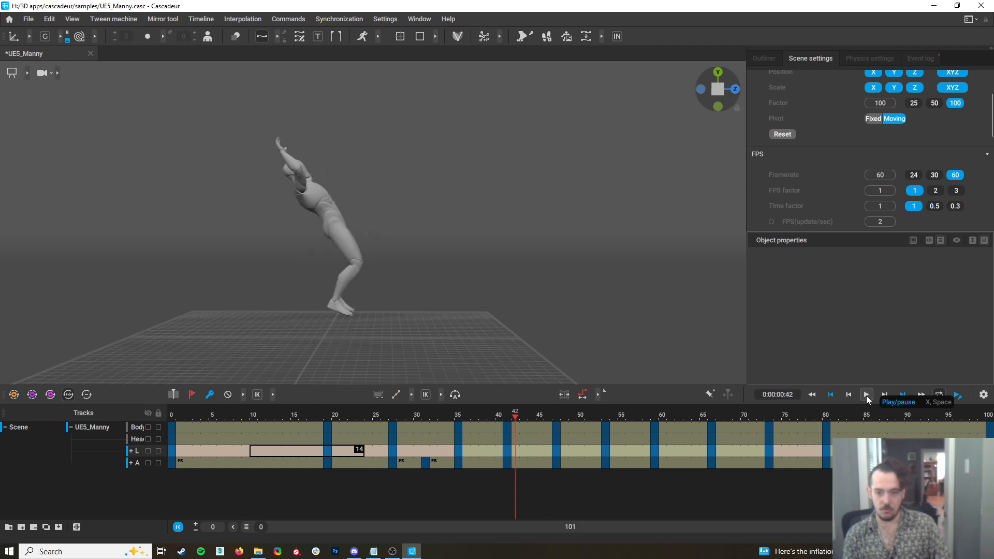
left_click(178, 413)
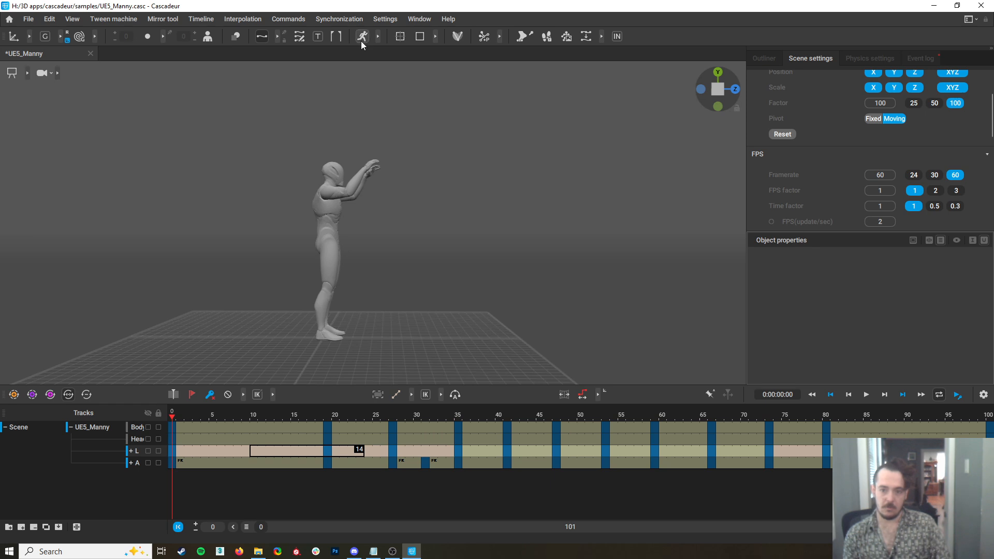
Select all UE5_Manny tracks, turn on the Physics Assistant, and play the animation to compare the green physics preview with the character
left_click(76, 432)
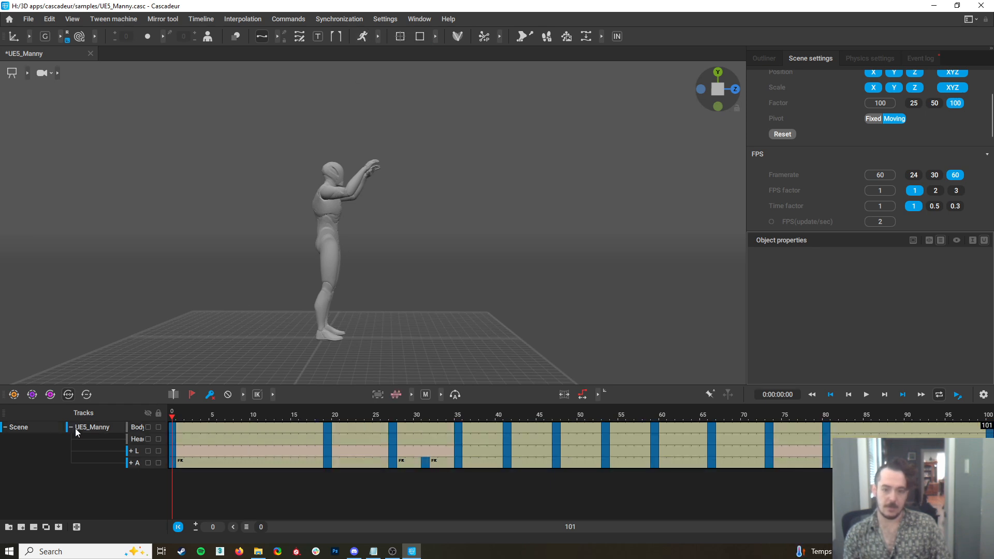
left_click(363, 37)
left_click_drag(609, 214, 604, 232, "alt")
middle_click_drag(604, 231, 552, 229, "alt")
scroll(566, 284, "up", 2)
scroll(566, 284, "down", 5)
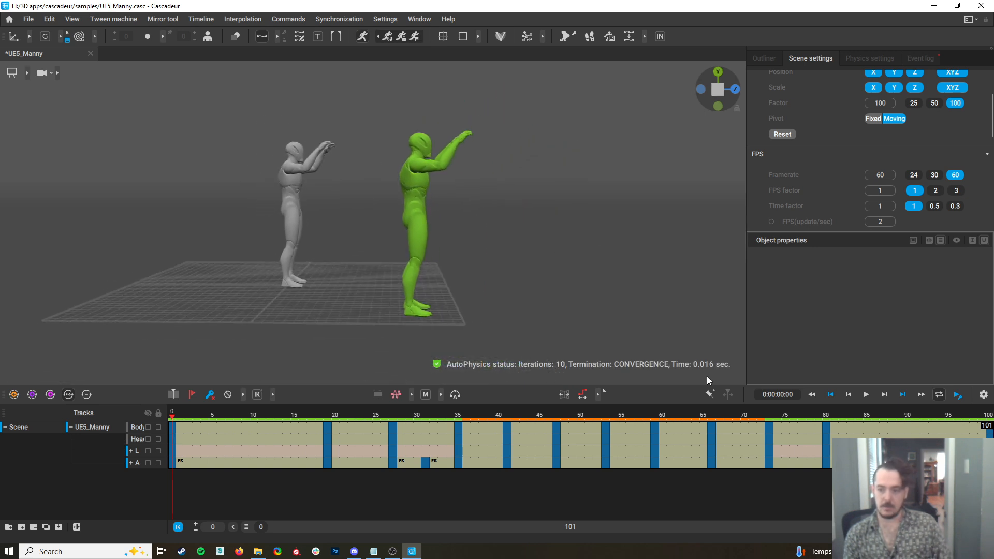
left_click(866, 395)
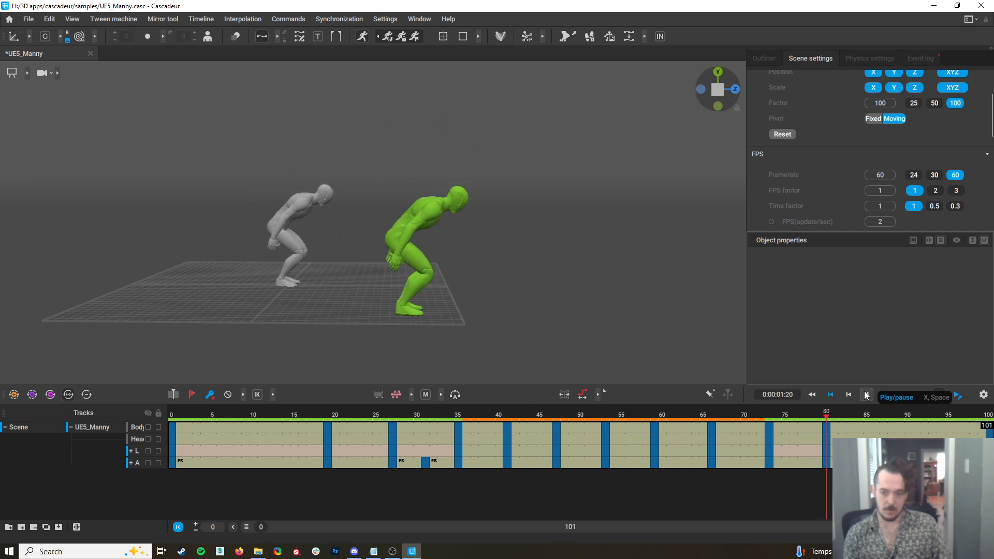
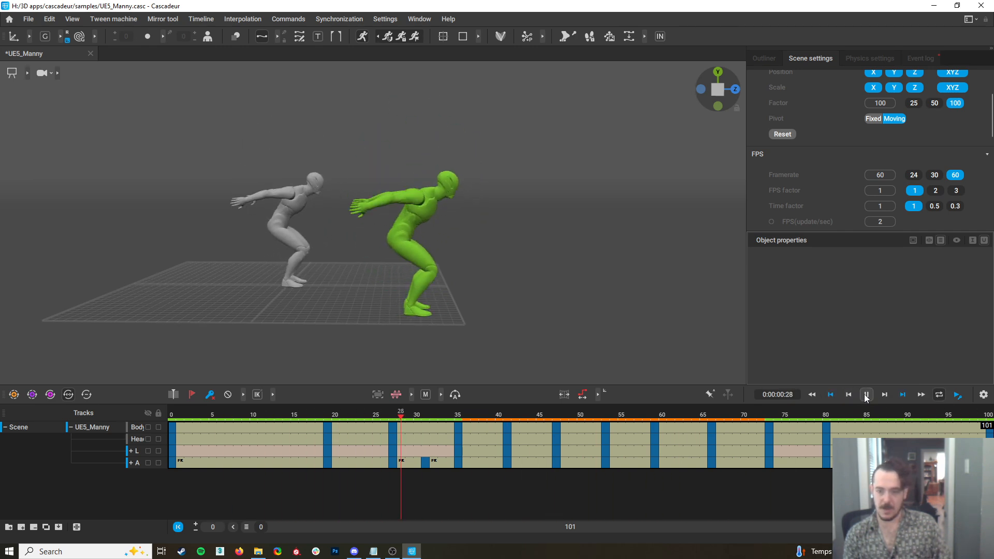
Pause playback, snap the animation to the AutoPhysics preview, repeat the snap from frame 47, and scrub through to frame 93
left_click(866, 396)
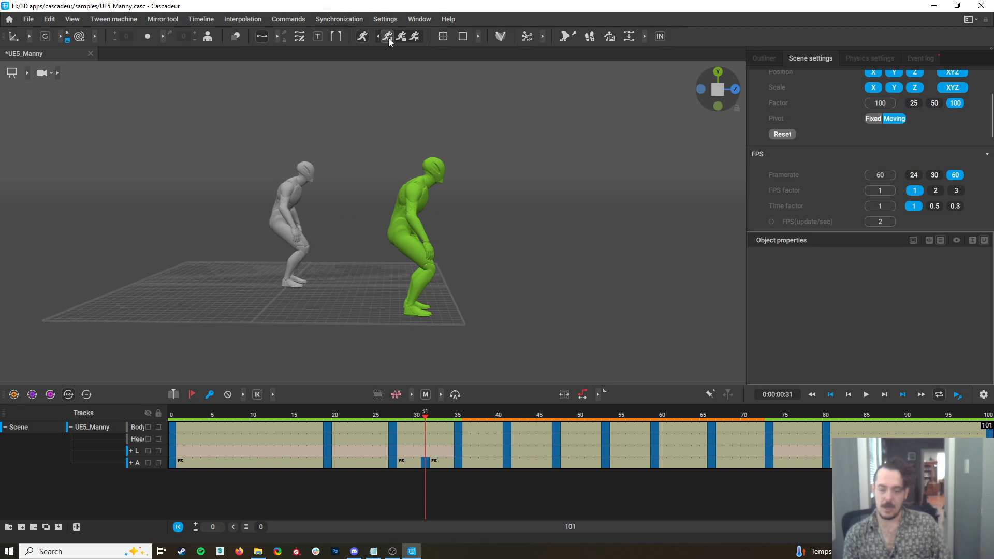
left_click(388, 38)
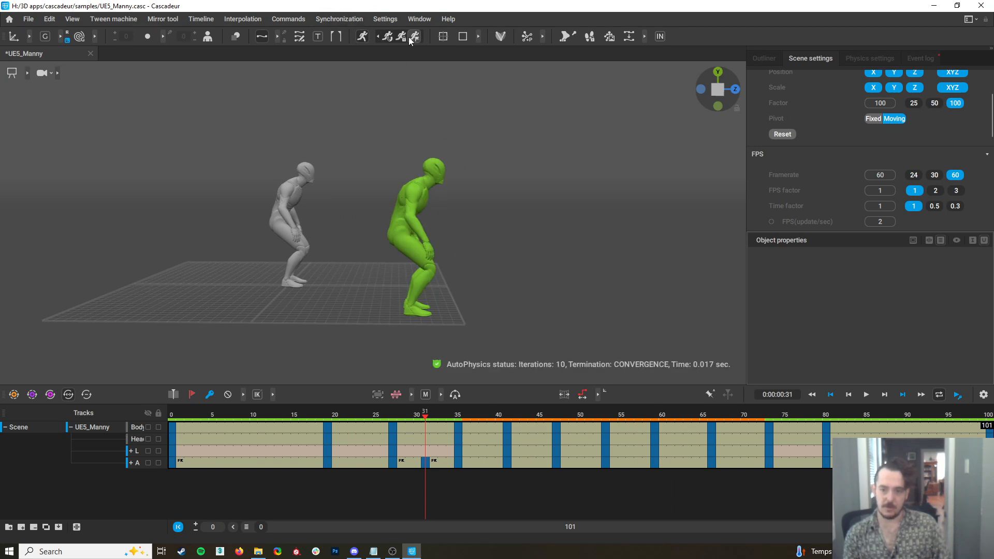
left_click_drag(417, 416, 557, 400)
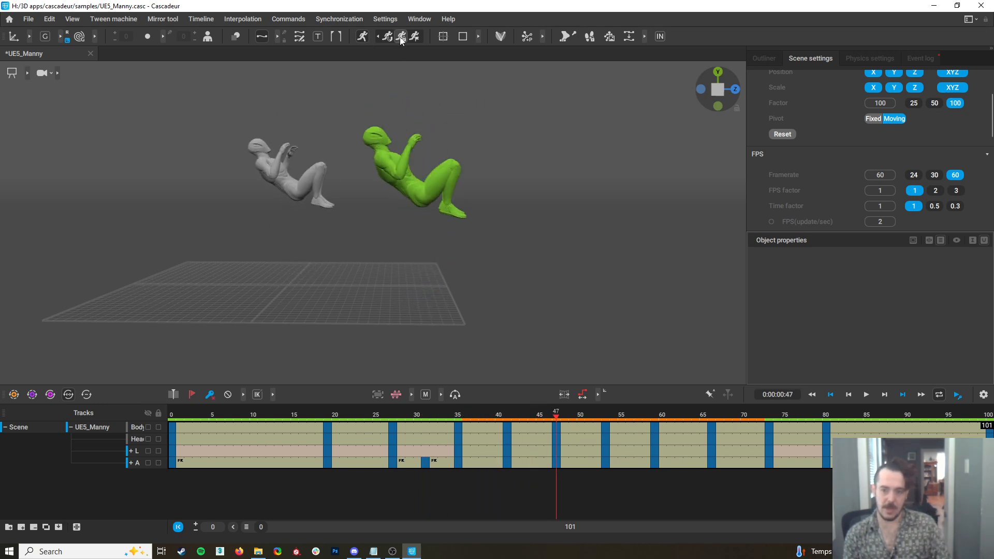
left_click(413, 38)
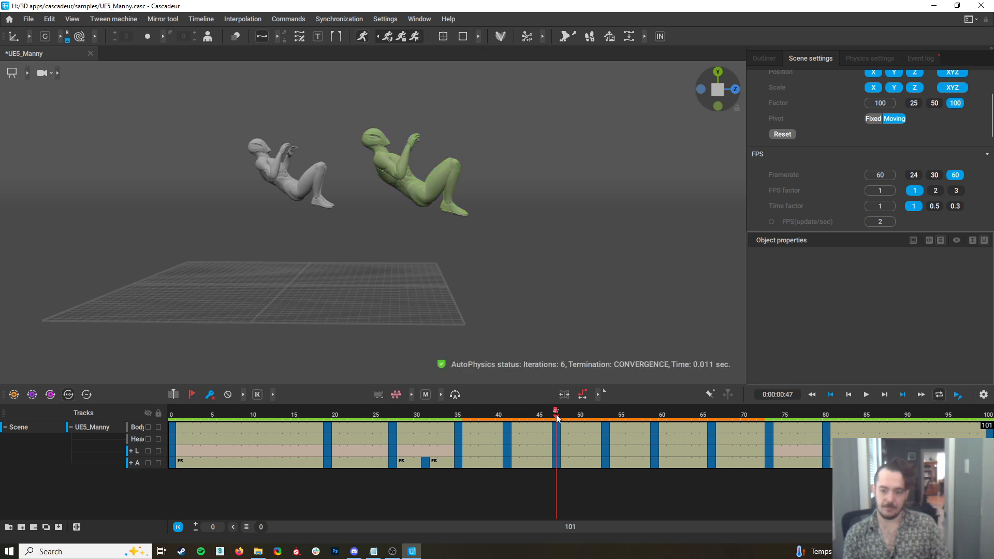
left_click_drag(558, 419, 391, 436)
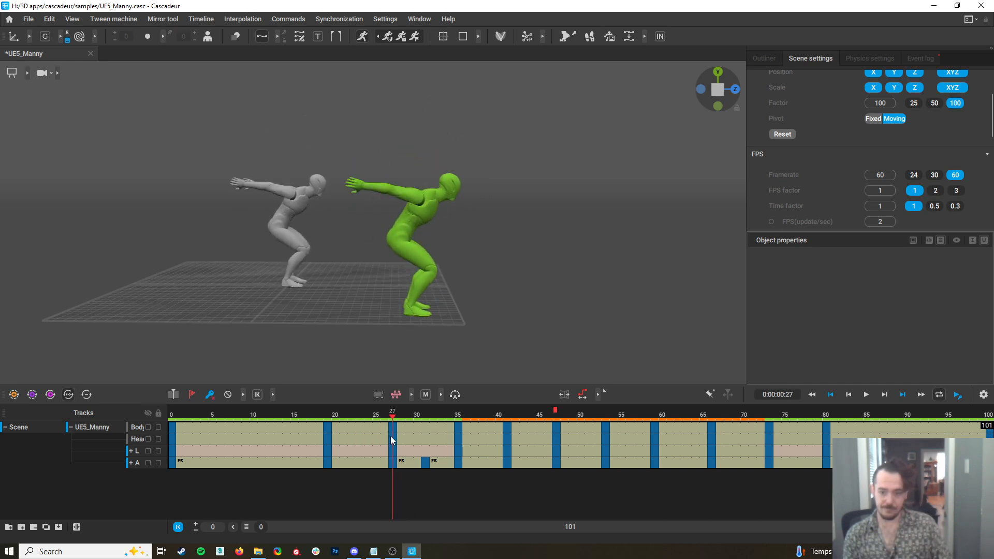
left_click_drag(390, 436, 932, 430)
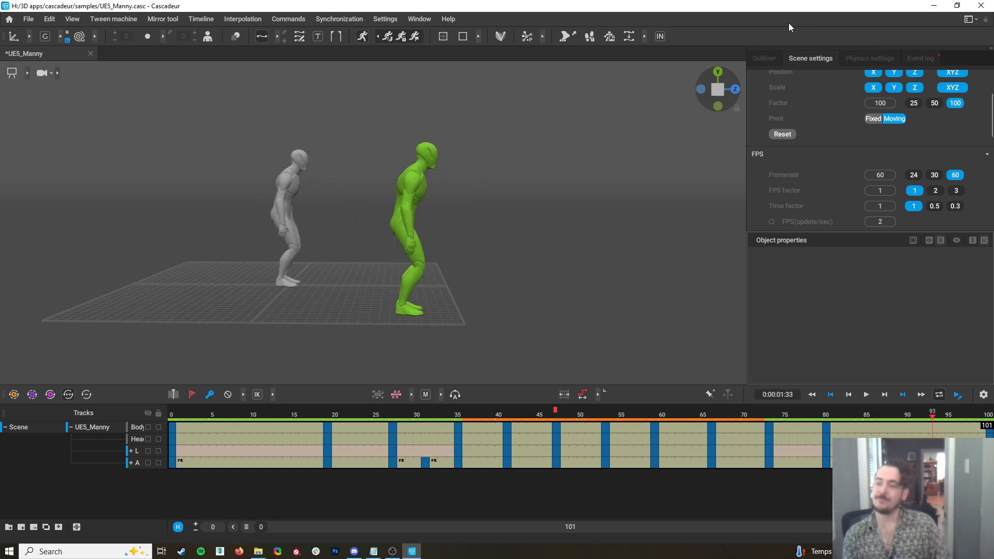
Turn on Smooth trajectory at 50 in the AutoPhysics settings and play the animation to check its effect
left_click(869, 59)
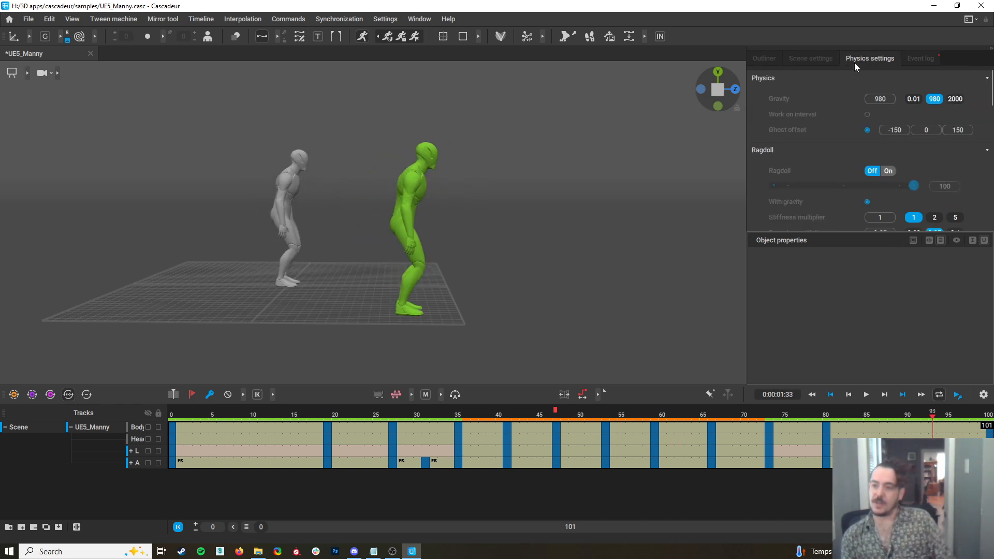
scroll(878, 190, "down", 10)
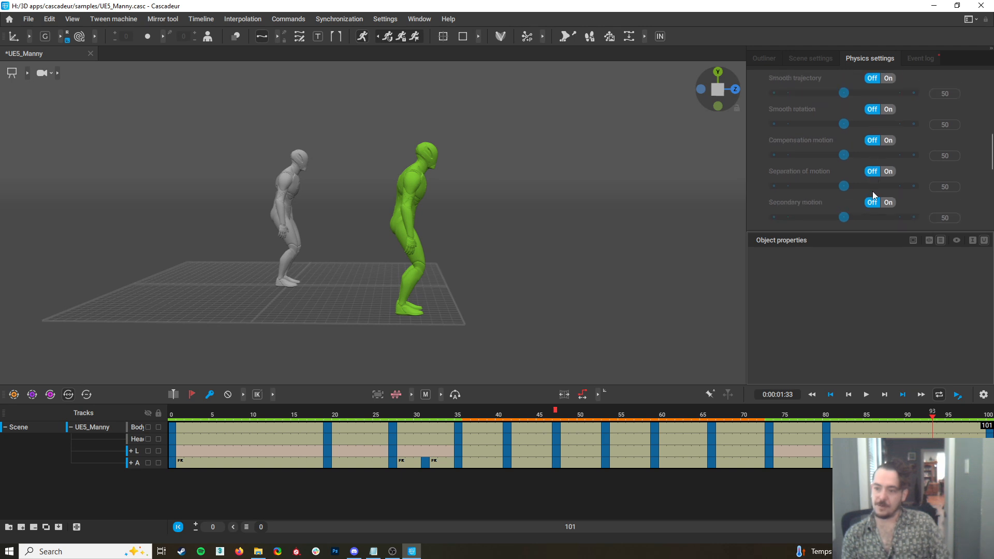
scroll(887, 202, "up", 2)
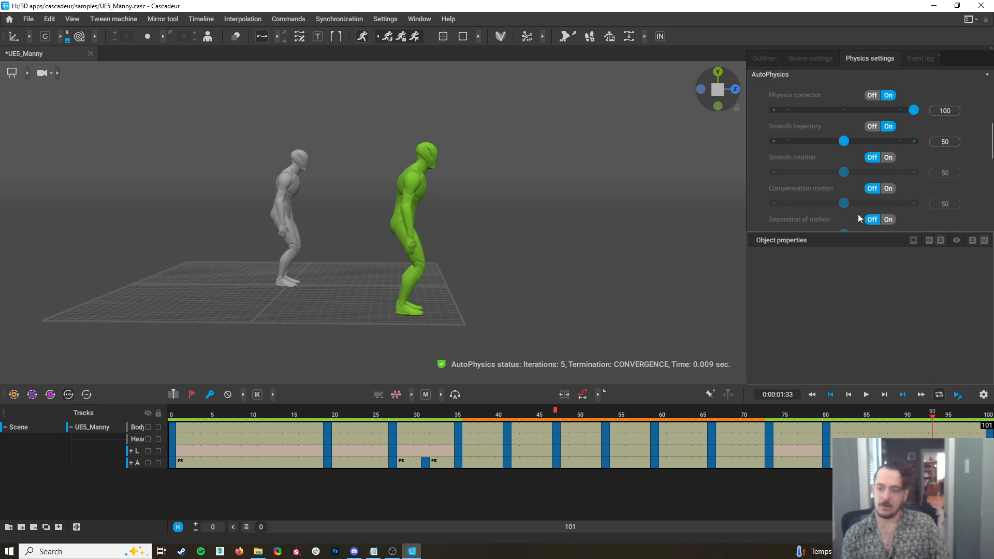
left_click(865, 394)
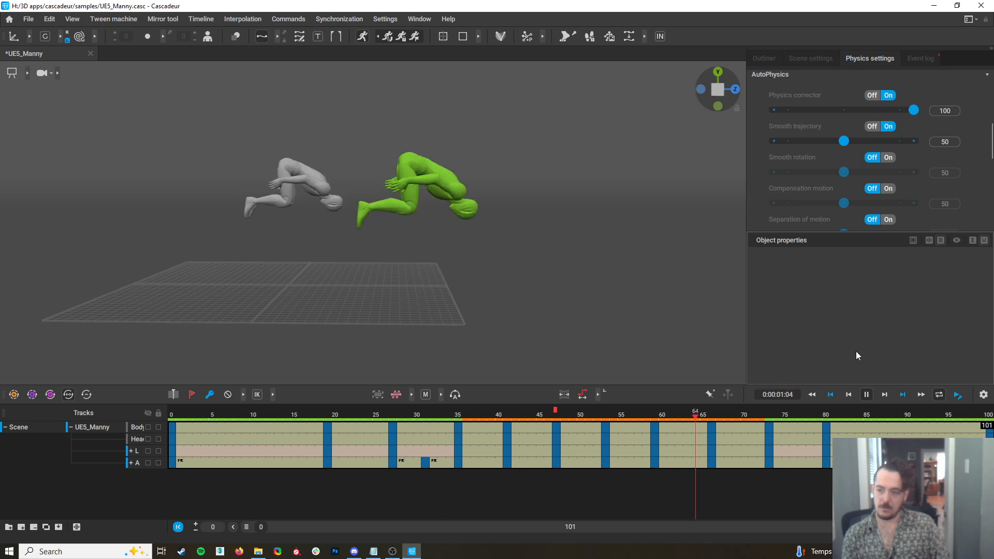
left_click(867, 395)
Enable Smooth rotation at 50 for AutoPhysics and play back the backflip to compare the preview
left_click(888, 157)
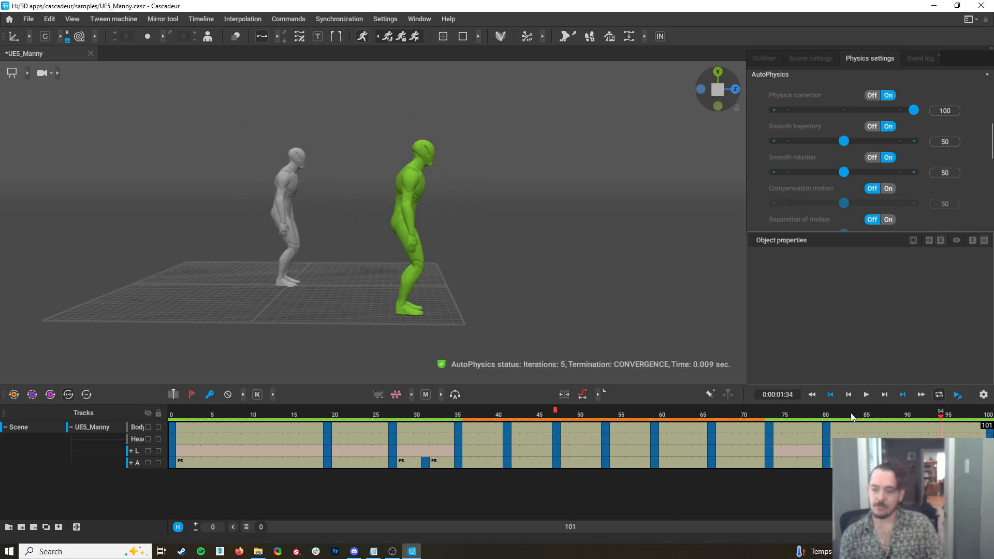
left_click(867, 396)
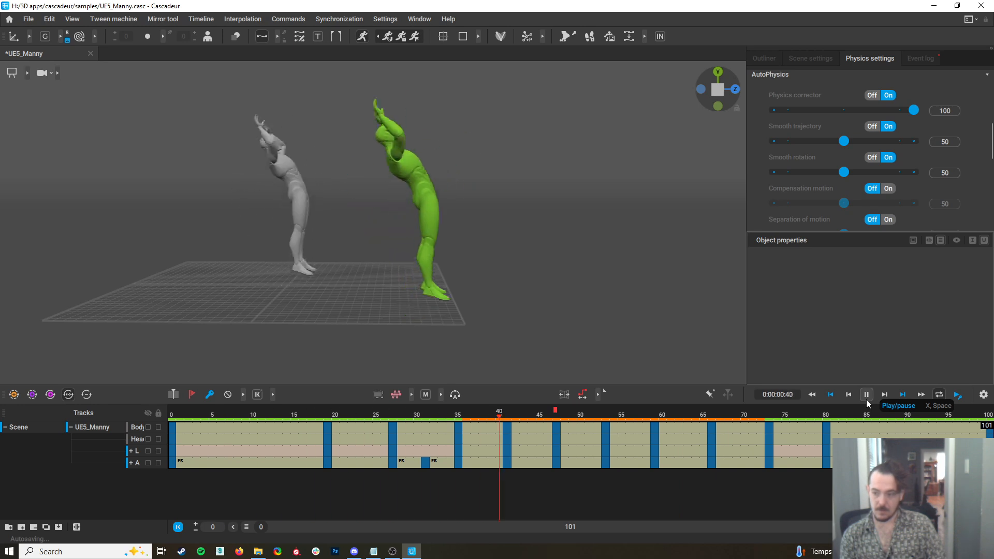
left_click(865, 398)
Enable Secondary motion at 50 for AutoPhysics and review the green preview during playback
scroll(855, 166, "down", 2)
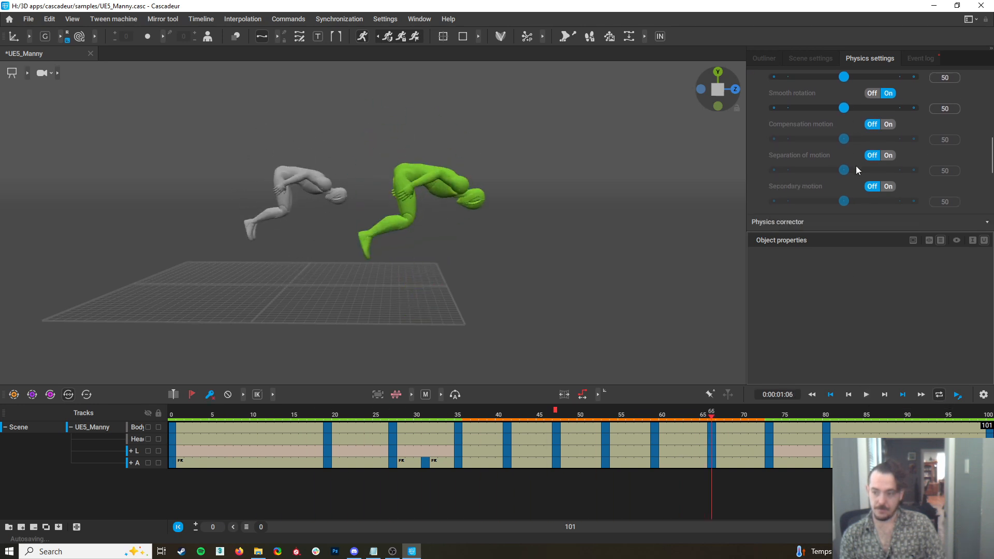
left_click(890, 188)
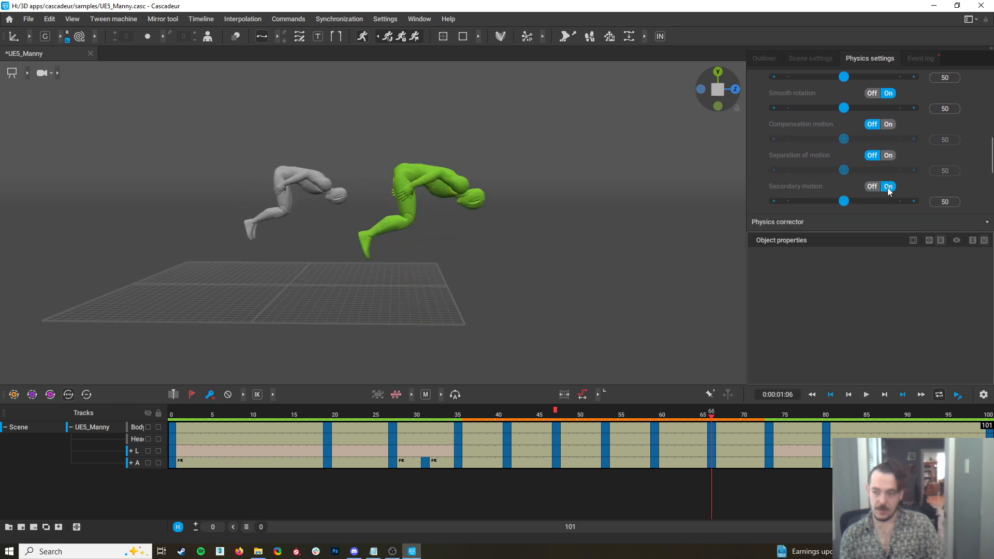
left_click(864, 396)
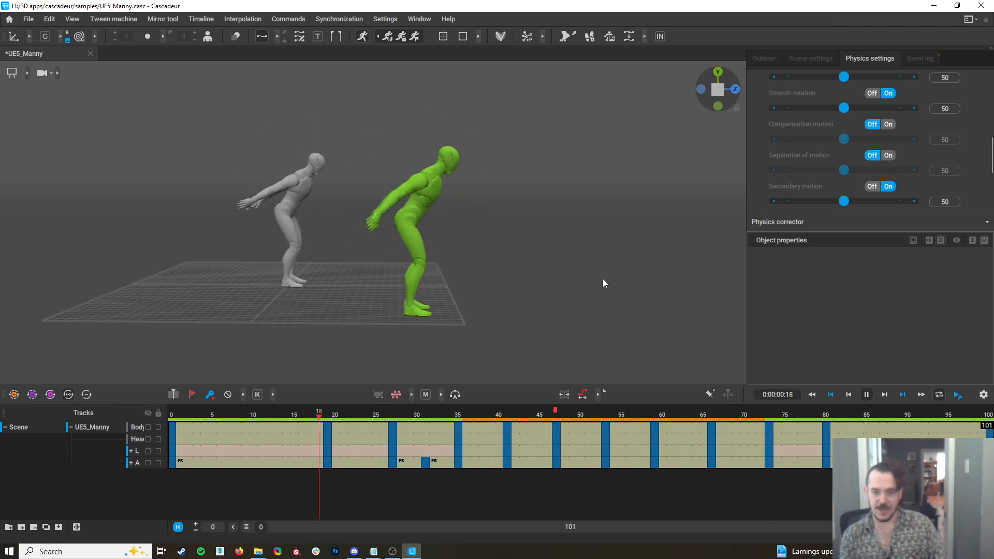
right_click_drag(611, 298, 589, 300)
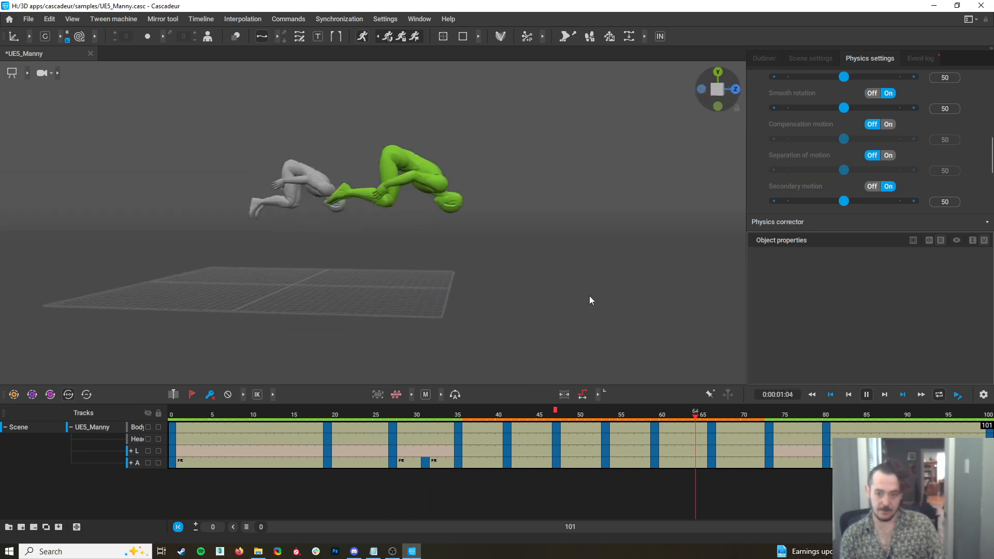
left_click(866, 394)
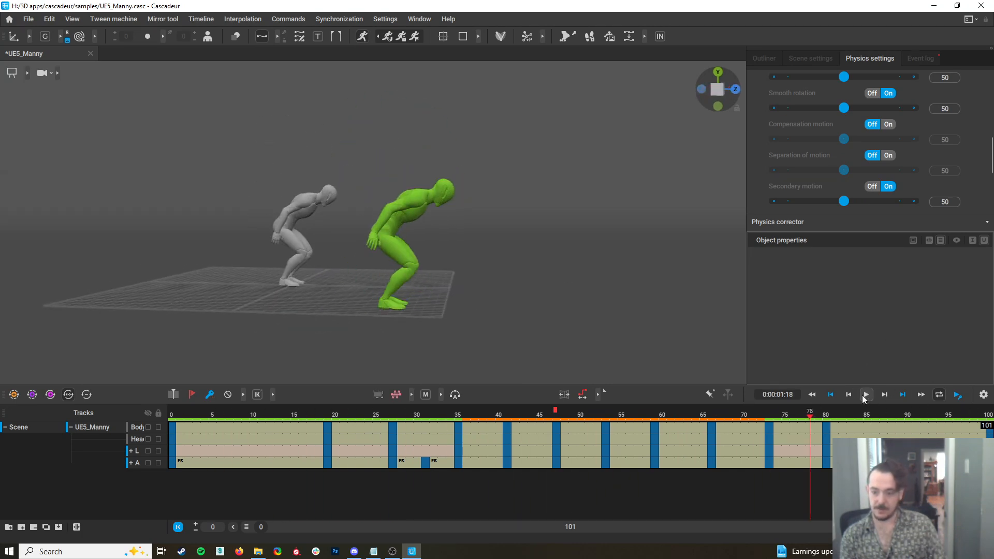
Snap the animation to AutoPhysics, accept turning off the apply-once motion options after the snap, and switch off the Physics Assistant
left_click(388, 38)
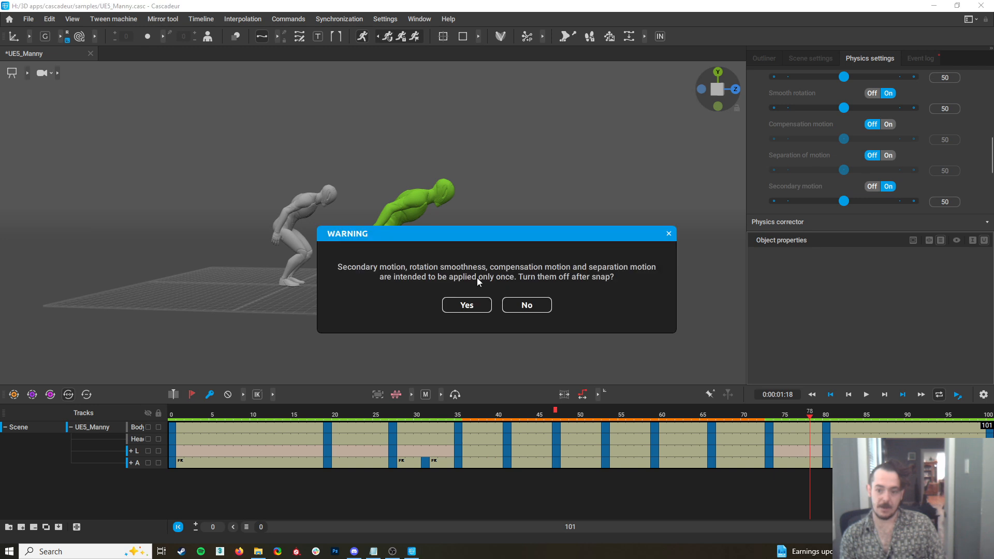
left_click(466, 305)
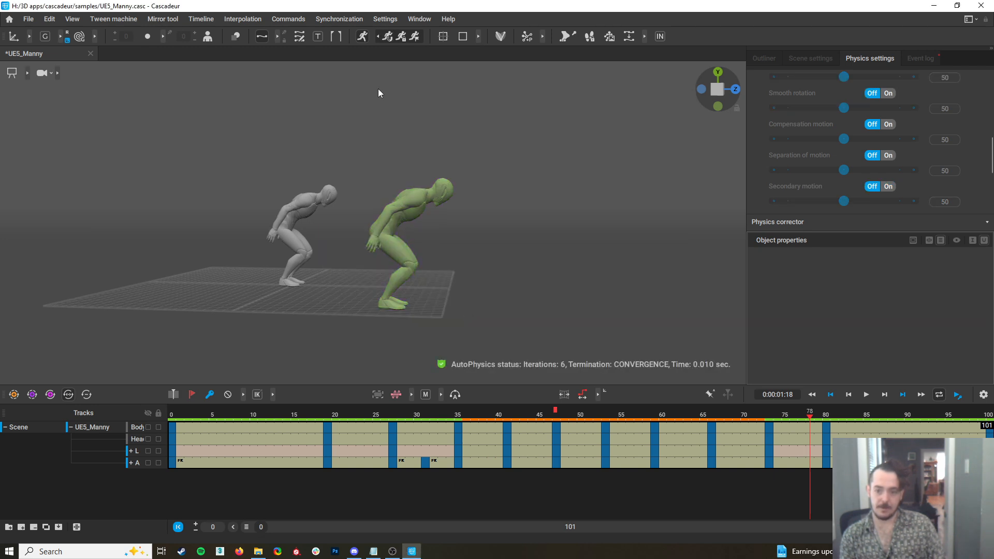
left_click(361, 36)
Play back the snapped backflip from a closer angle, collapse the UE5_Manny tracks, and pause the playback
left_click(867, 395)
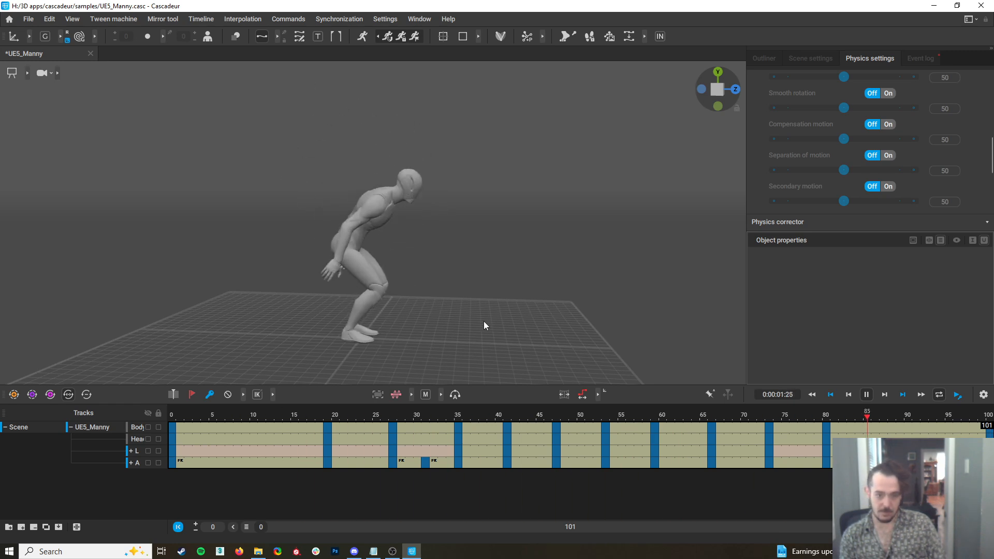
mouse_move(483, 320)
left_mouse_down("alt")
mouse_move(358, 311)
mouse_move(530, 297)
mouse_move(552, 334)
mouse_move(473, 331)
left_mouse_up("alt")
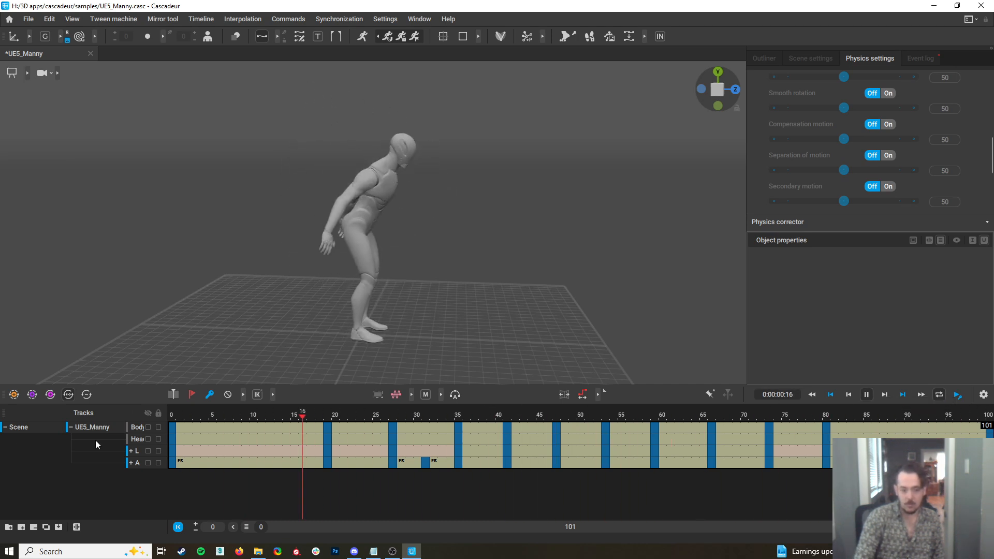
left_click(71, 427)
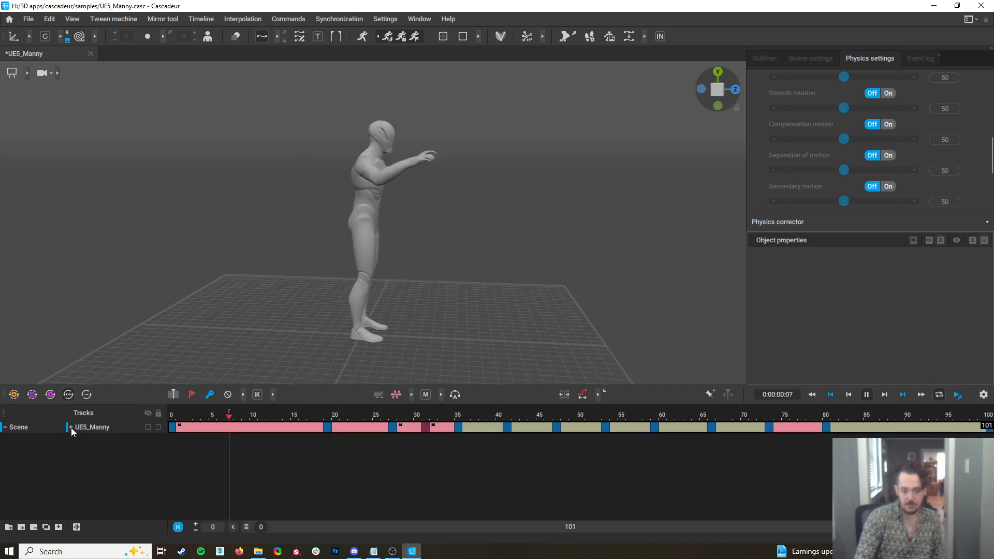
left_click(866, 395)
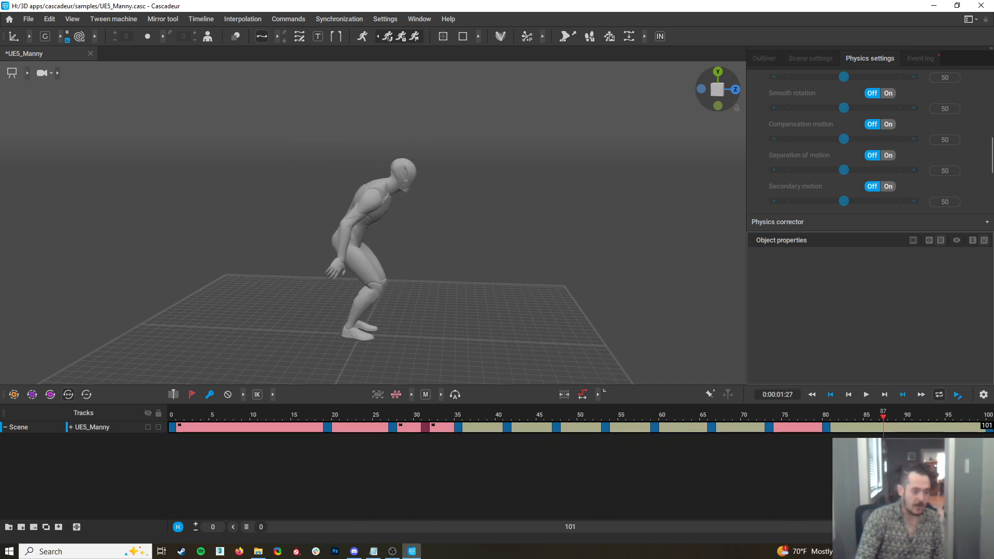